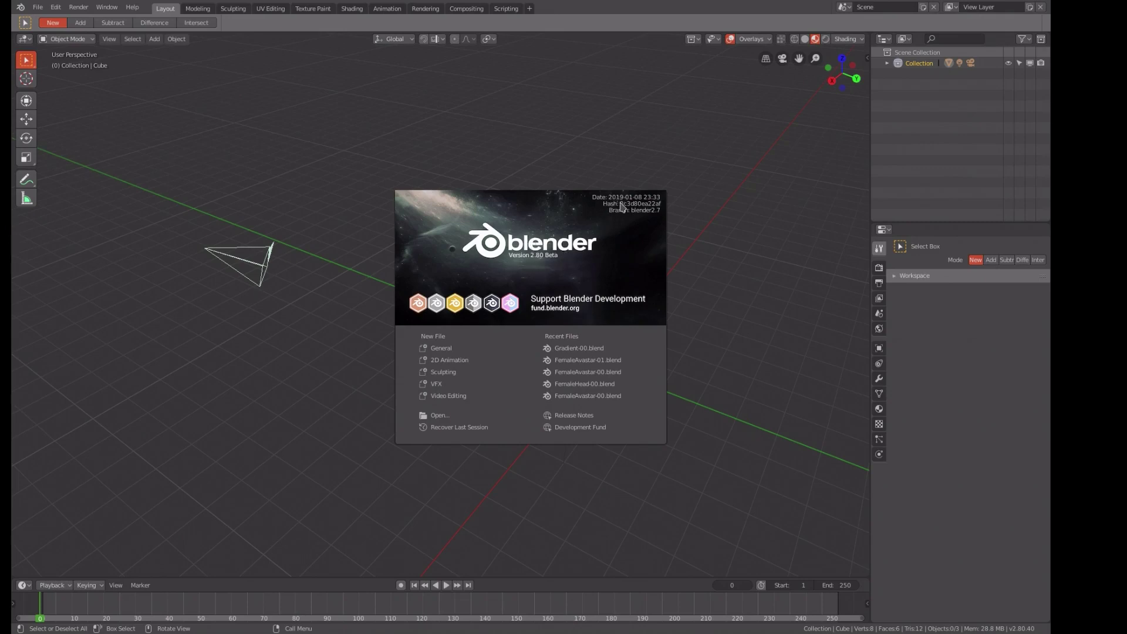
Step: Close the startup splash screen to reveal the default cube, camera and light
left_click(568, 217)
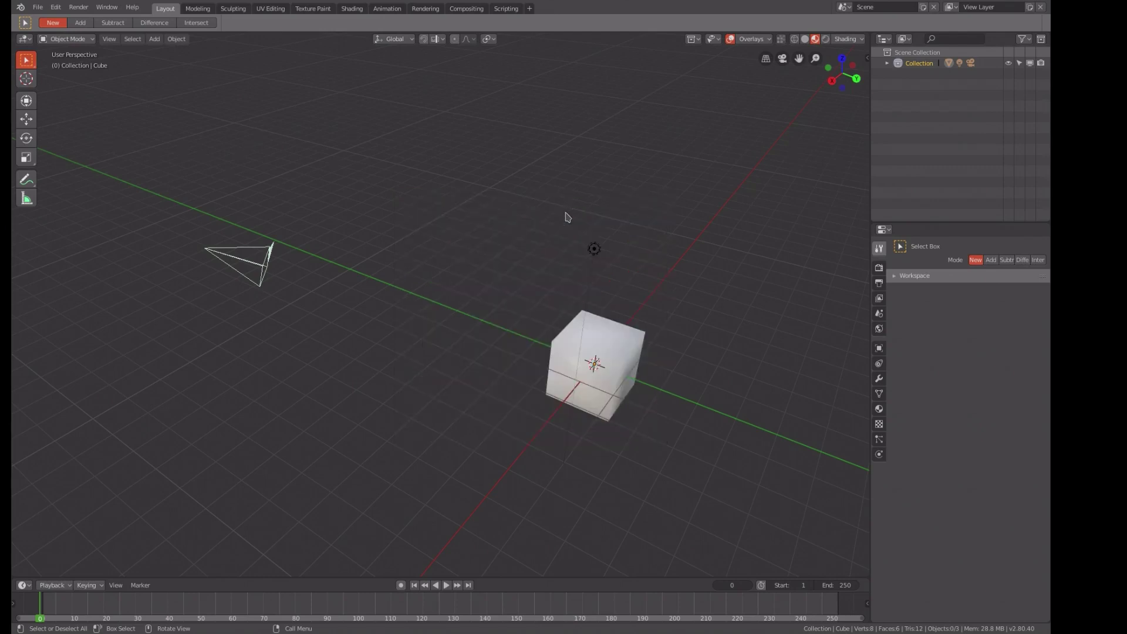
Step: Delete the default cube
left_click(607, 359)
key("x")
left_click(603, 352)
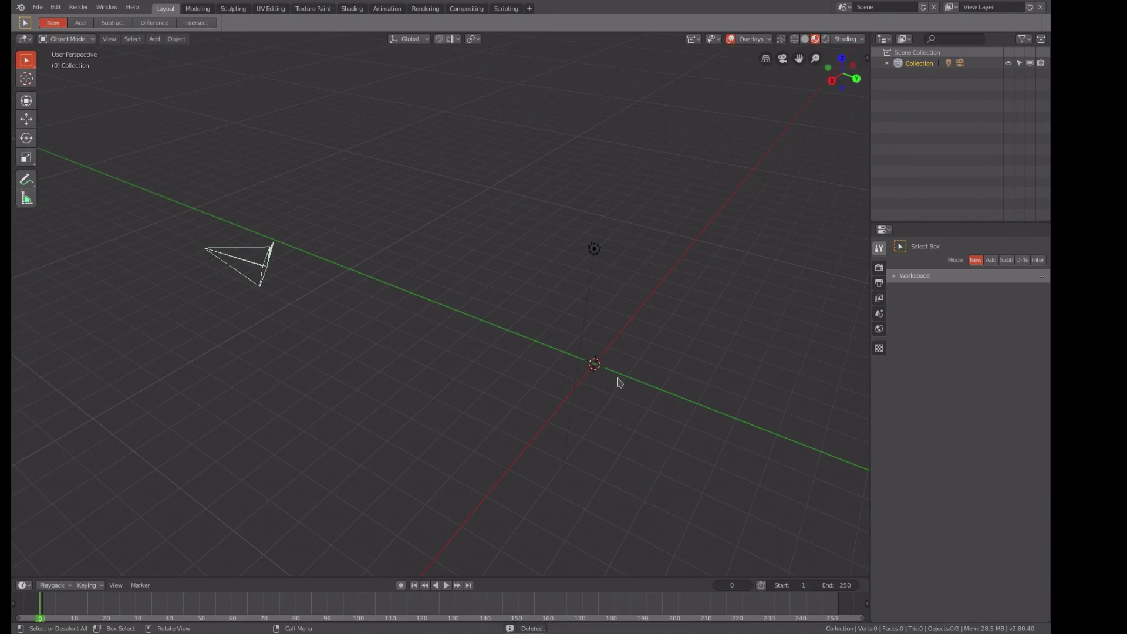
Step: Add a cone mesh and set its base to 16 vertices
key("shift+a")
mouse_move(620, 382)
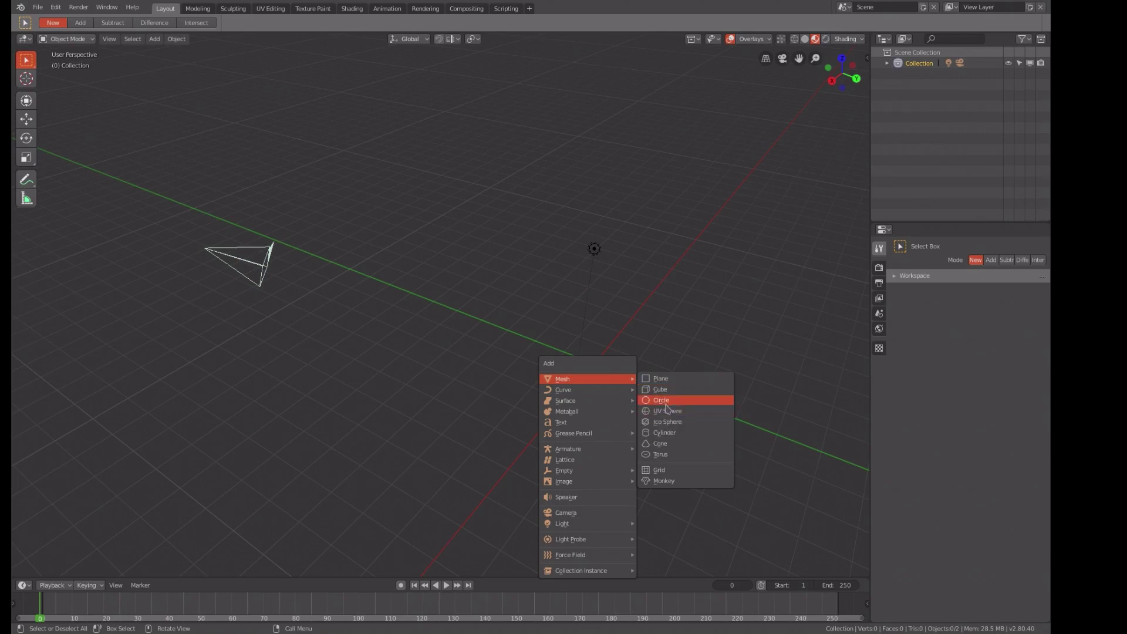
left_click(667, 446)
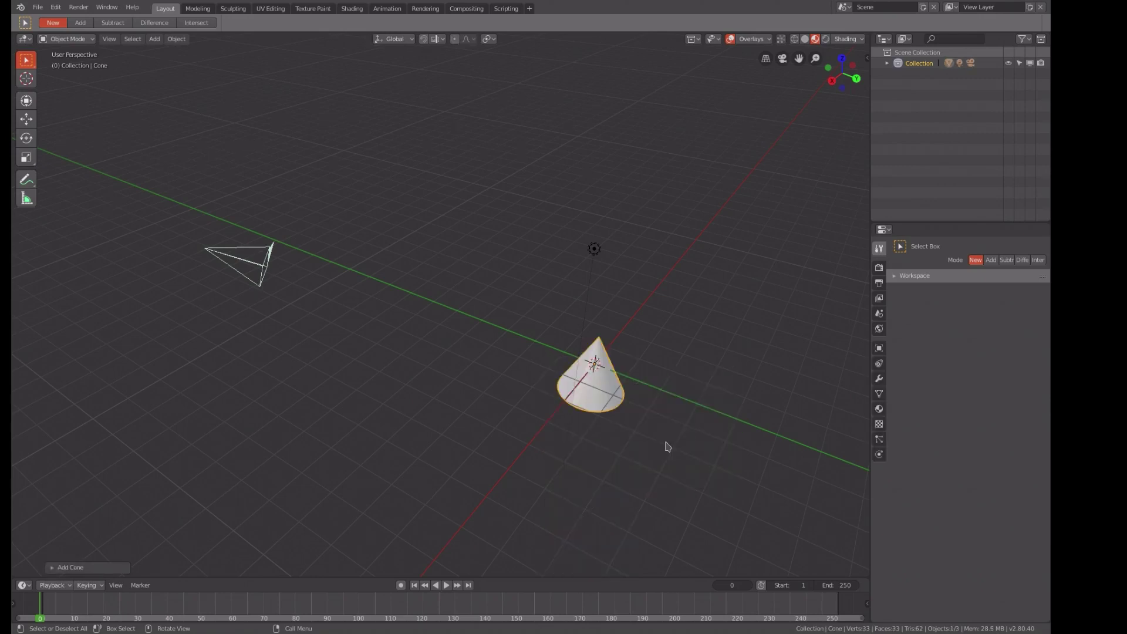
left_click(70, 568)
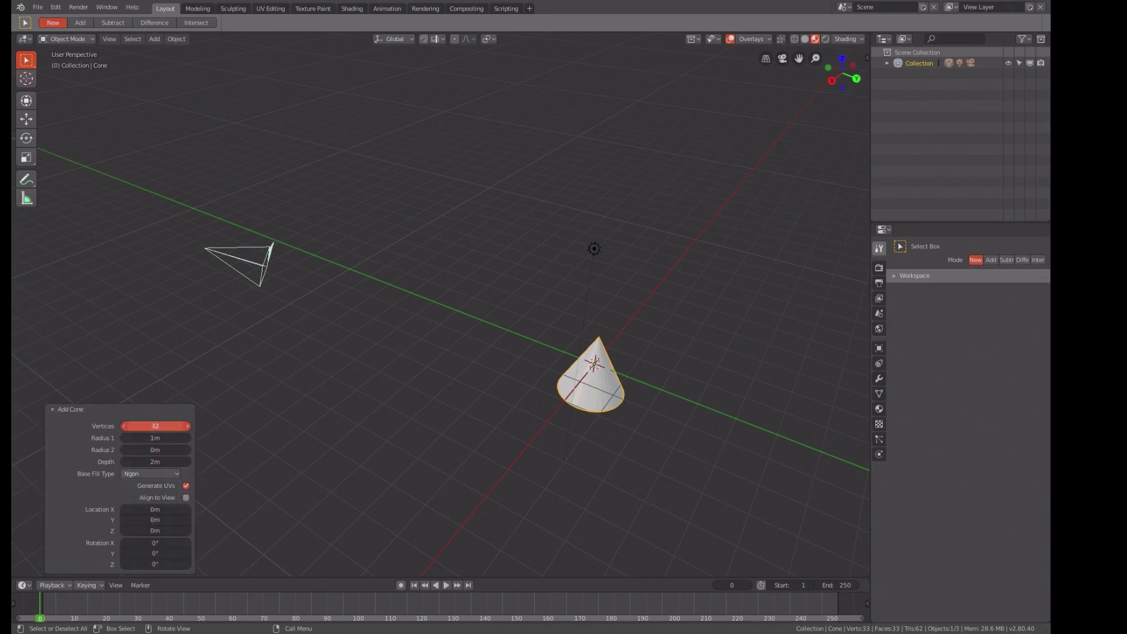
mouse_move(146, 426)
left_mouse_down()
mouse_move(93, 426)
mouse_move(168, 426)
left_mouse_up()
key("Return")
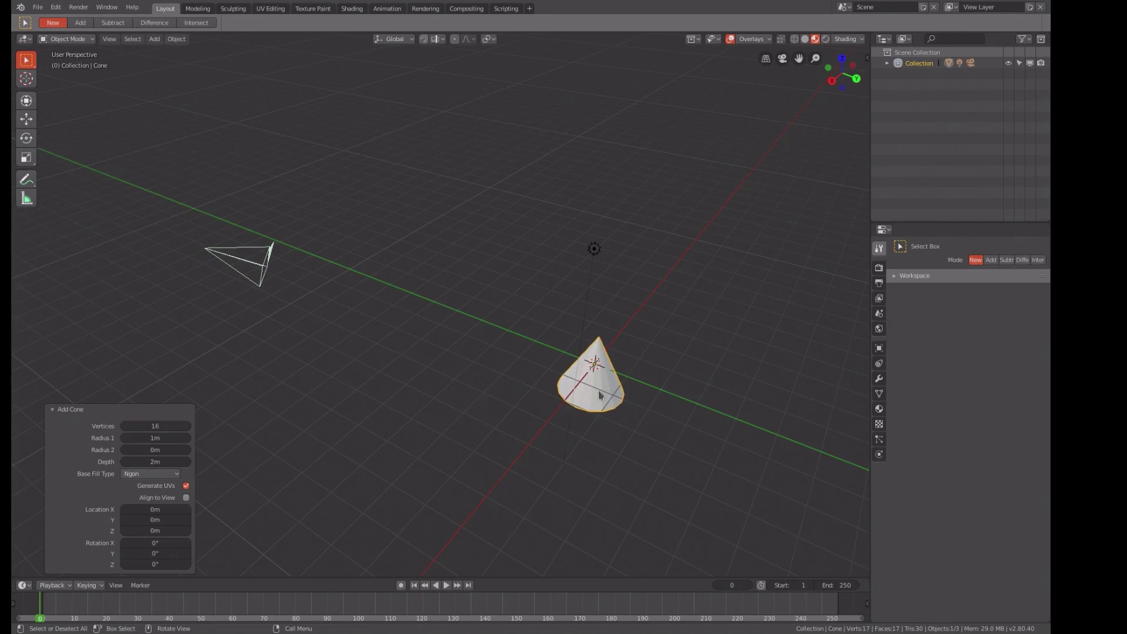
right_click(600, 394)
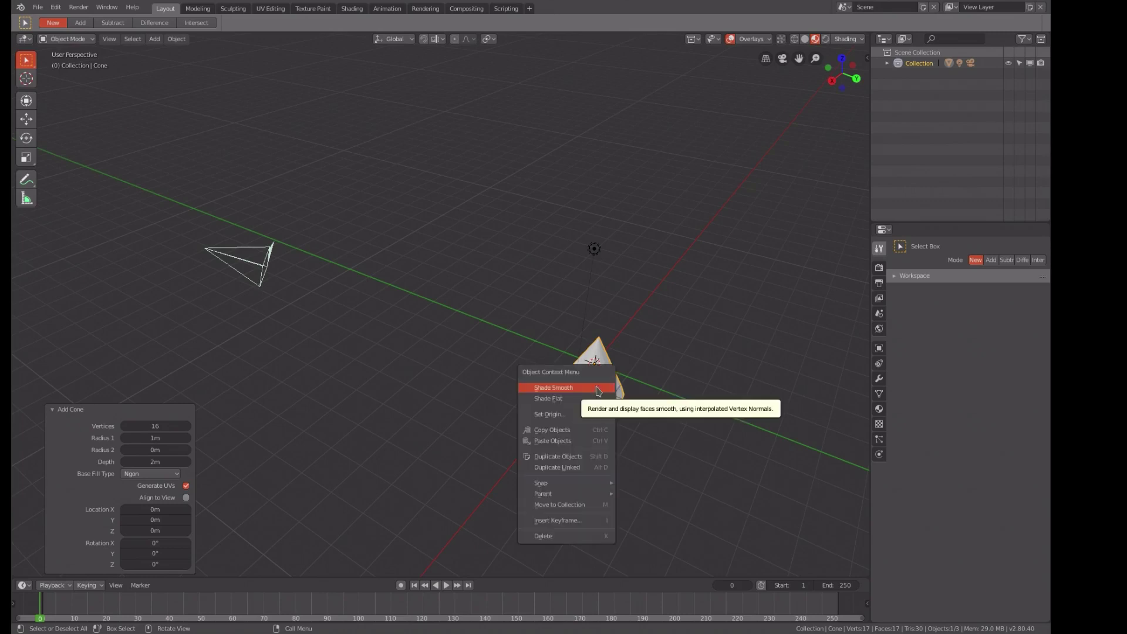
Step: Shade the cone smooth and raise it 1 m along Z
left_click(596, 392)
scroll(596, 393, "up", 2)
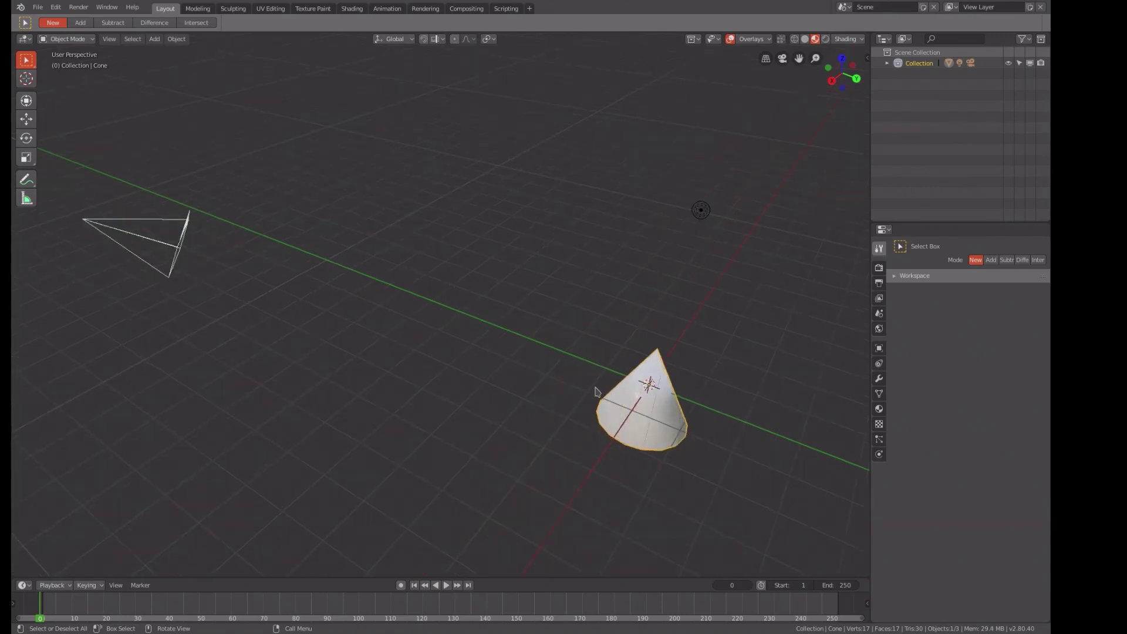
scroll(596, 394, "down", 2)
middle_click_drag(629, 398, 672, 350)
scroll(672, 350, "up", 2)
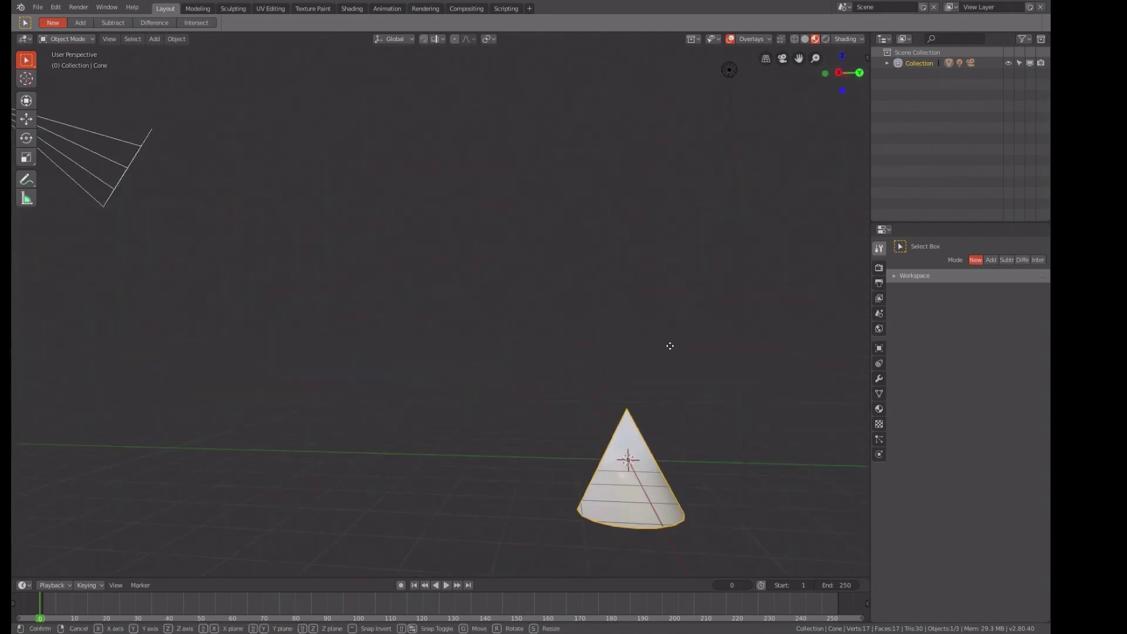
type("gz1")
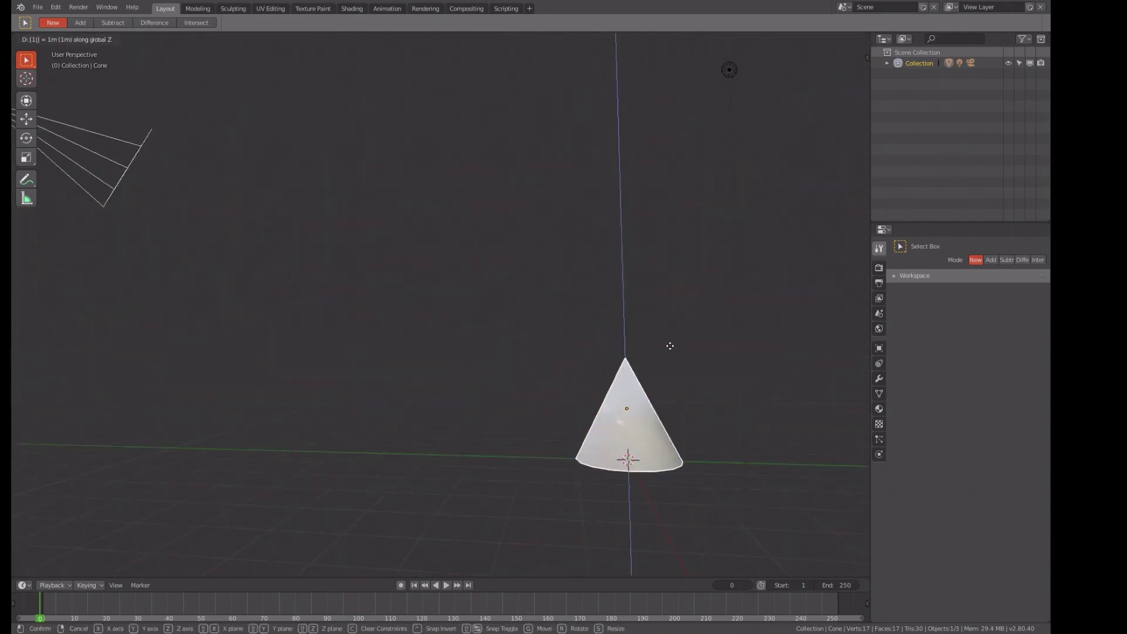
key("Return")
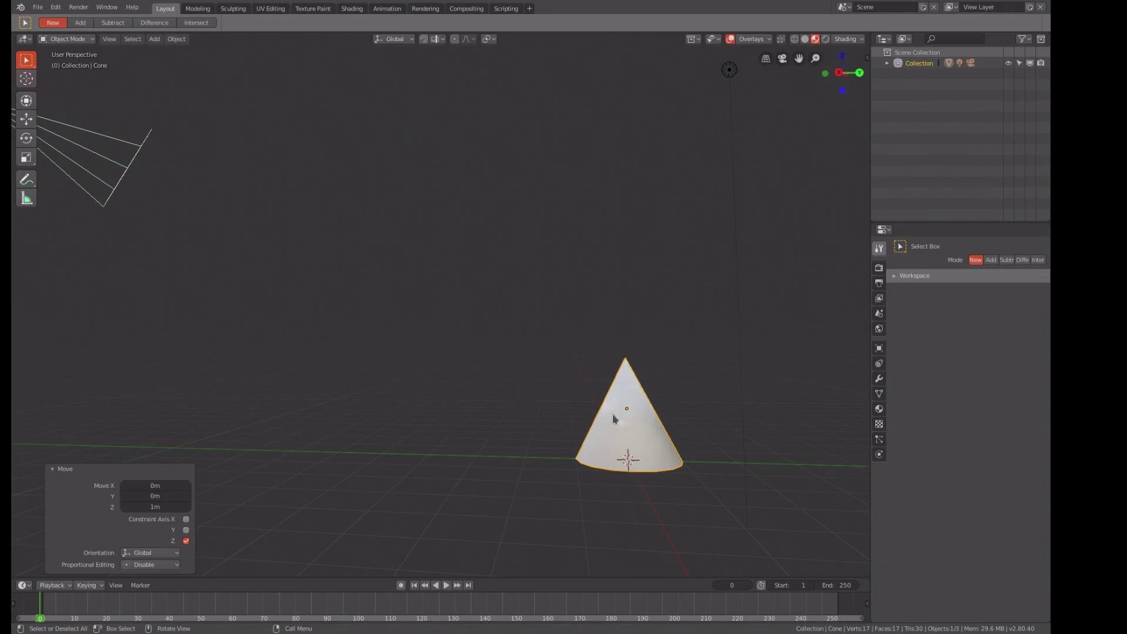
Step: Set the cone's origin to the 3D cursor at its base
right_click(612, 414)
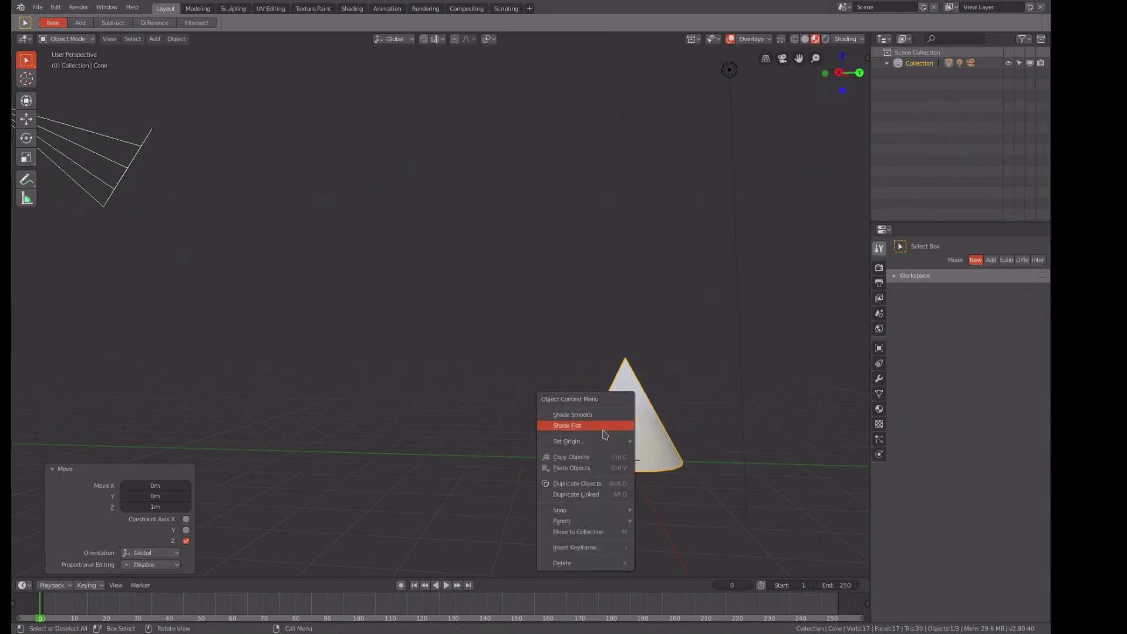
mouse_move(604, 447)
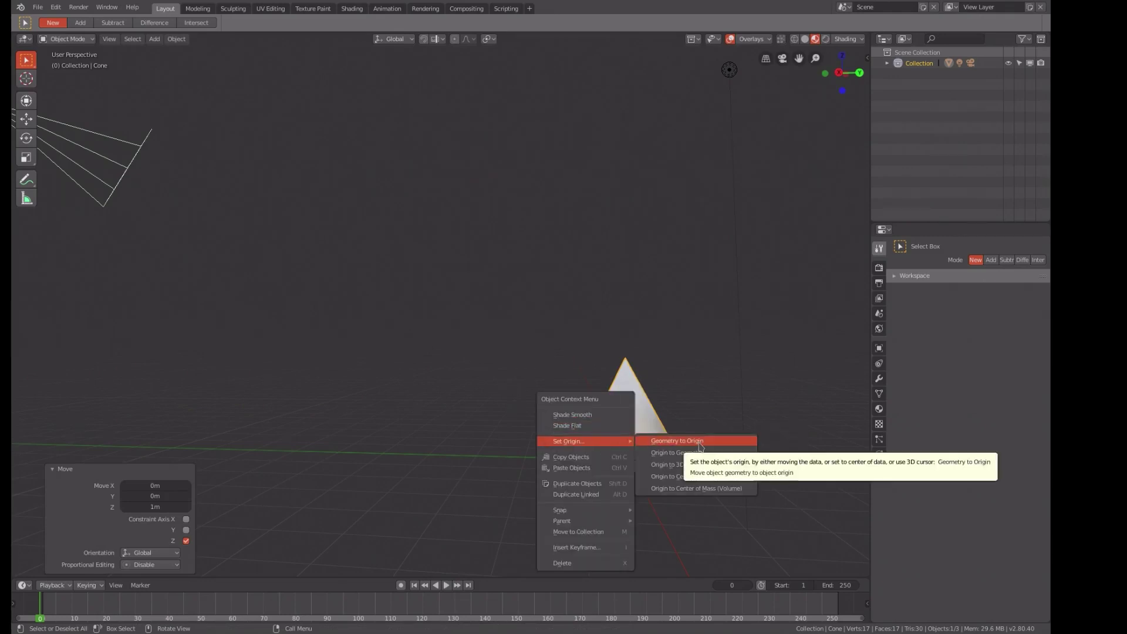
left_click(682, 465)
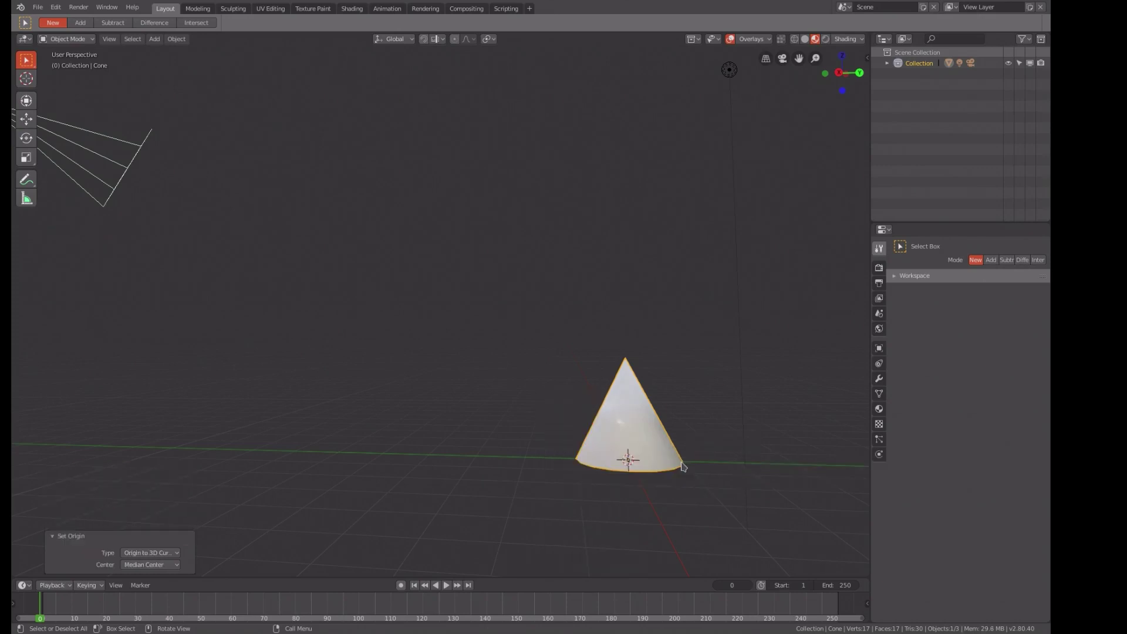
middle_click_drag(697, 461, 536, 414, "shift")
scroll(536, 410, "down", 6)
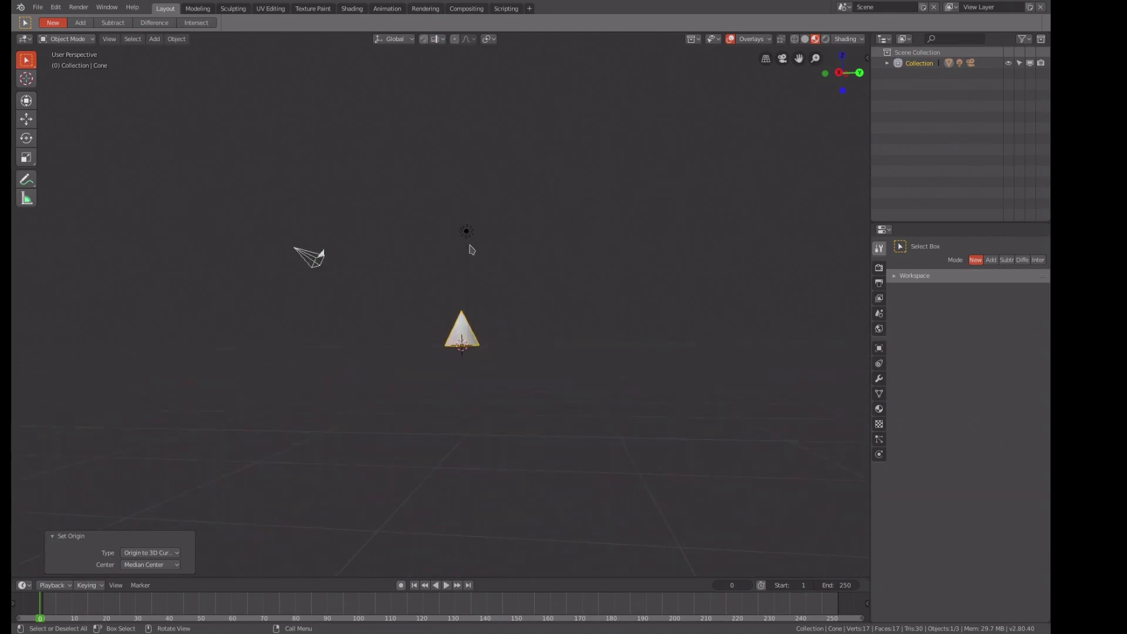
Step: Delete the light and reselect the cone
left_click(467, 233)
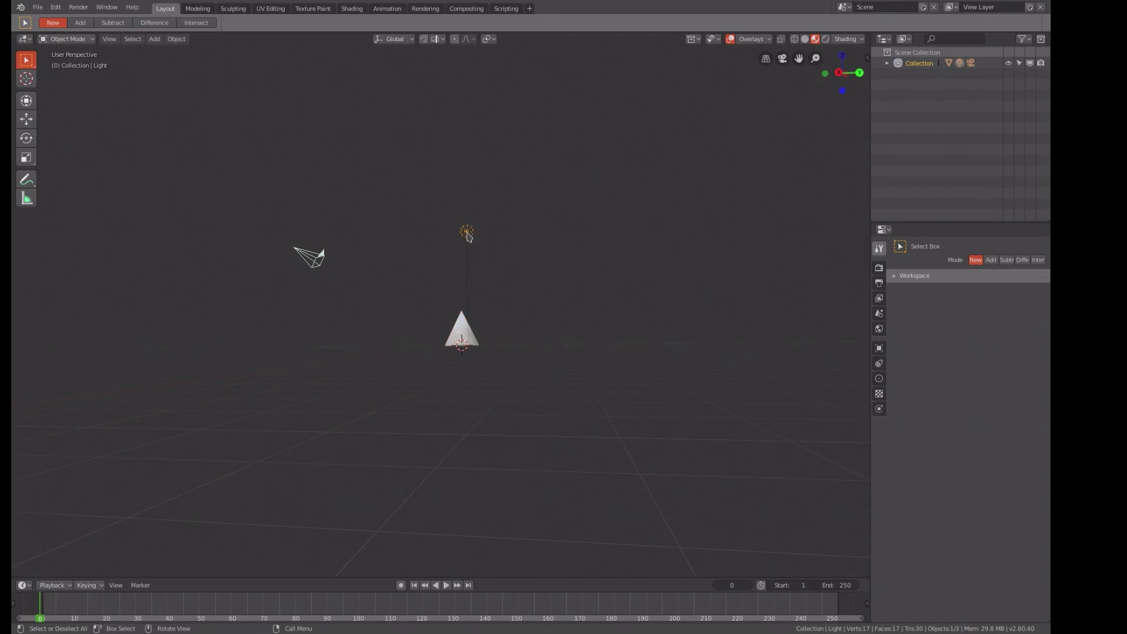
key("Delete")
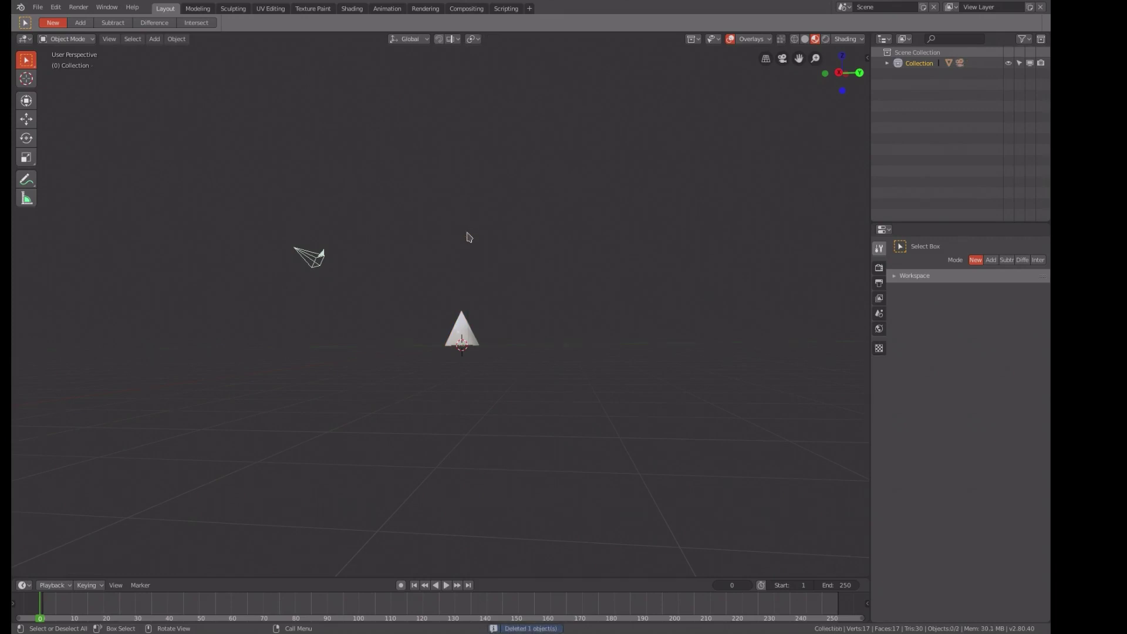
scroll(468, 237, "up", 3)
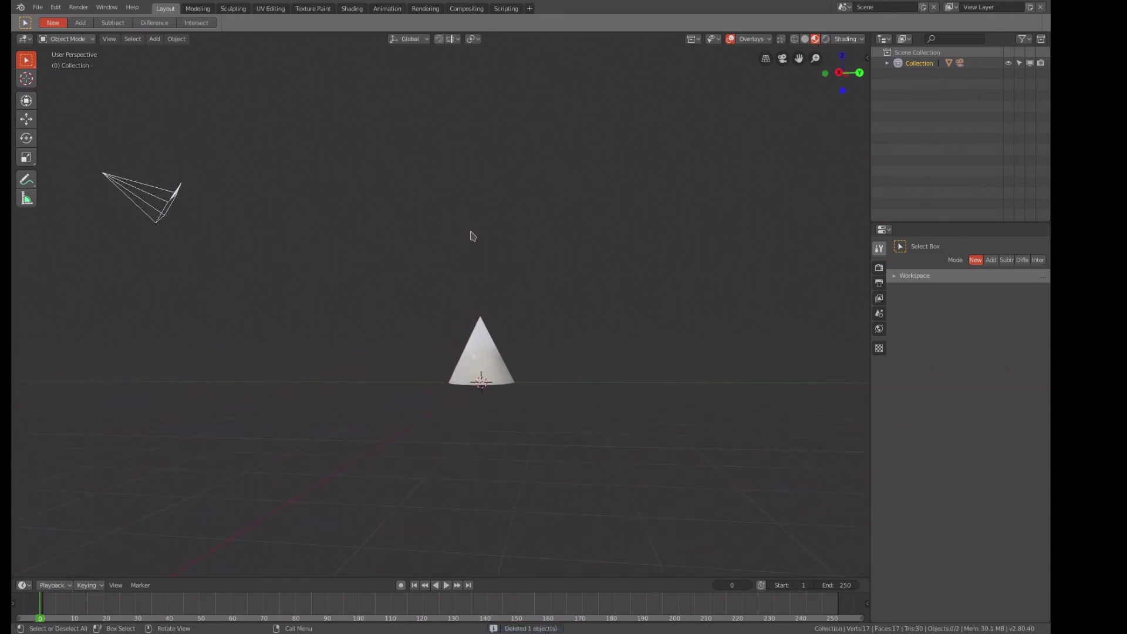
scroll(470, 237, "up", 2)
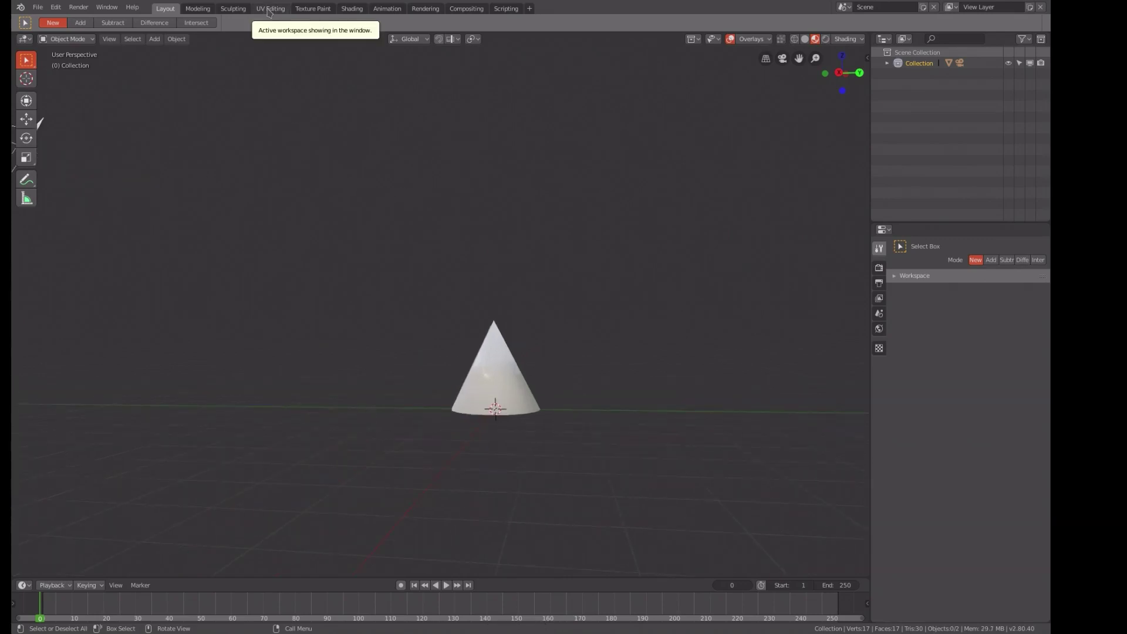
left_click(499, 379)
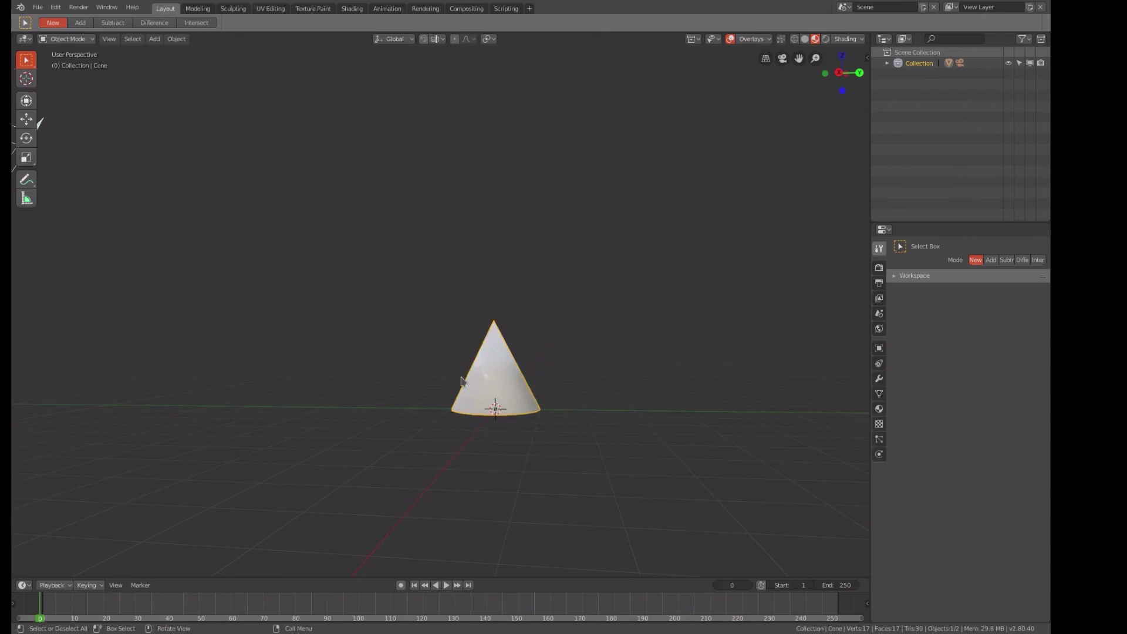
Step: In the UV Editing workspace, give the cone a new material named Cone
left_click(270, 8)
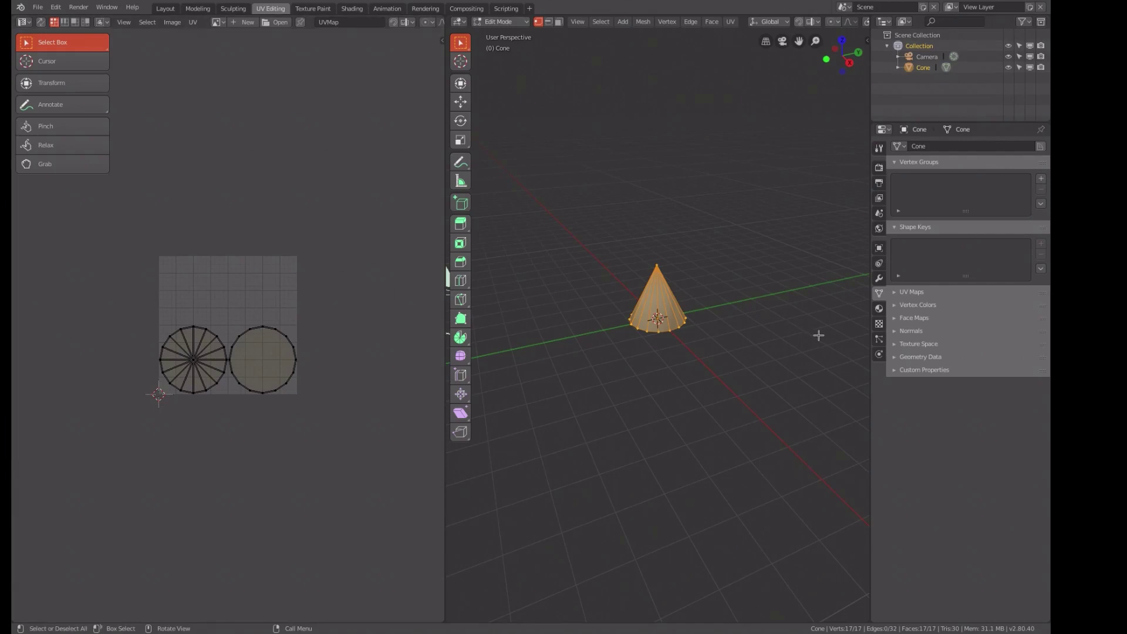
left_click(880, 310)
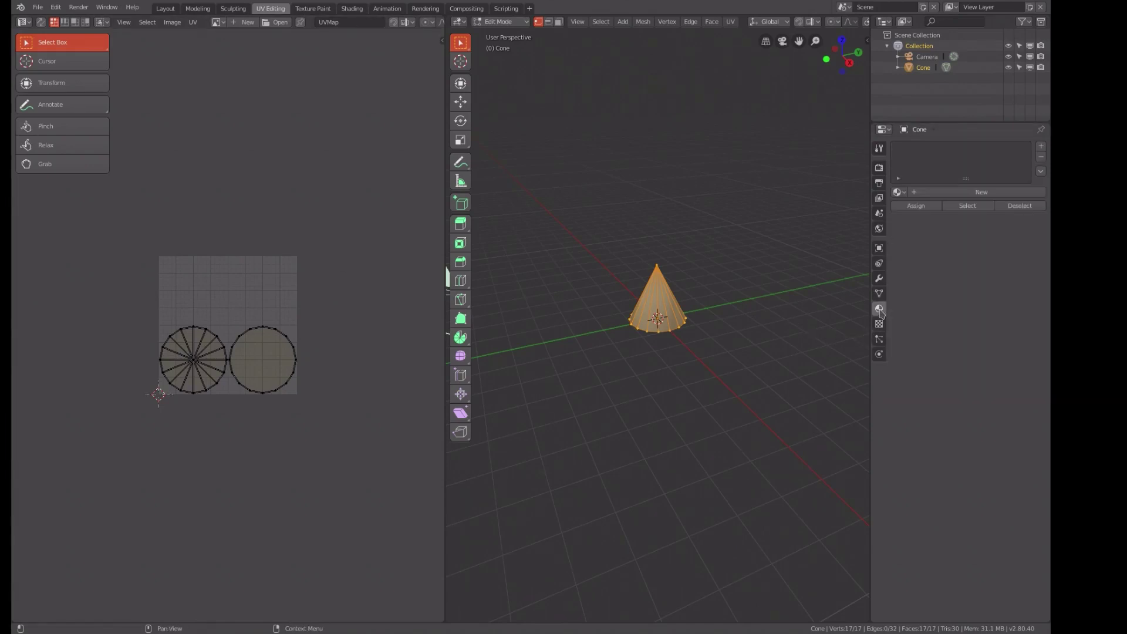
left_click(980, 194)
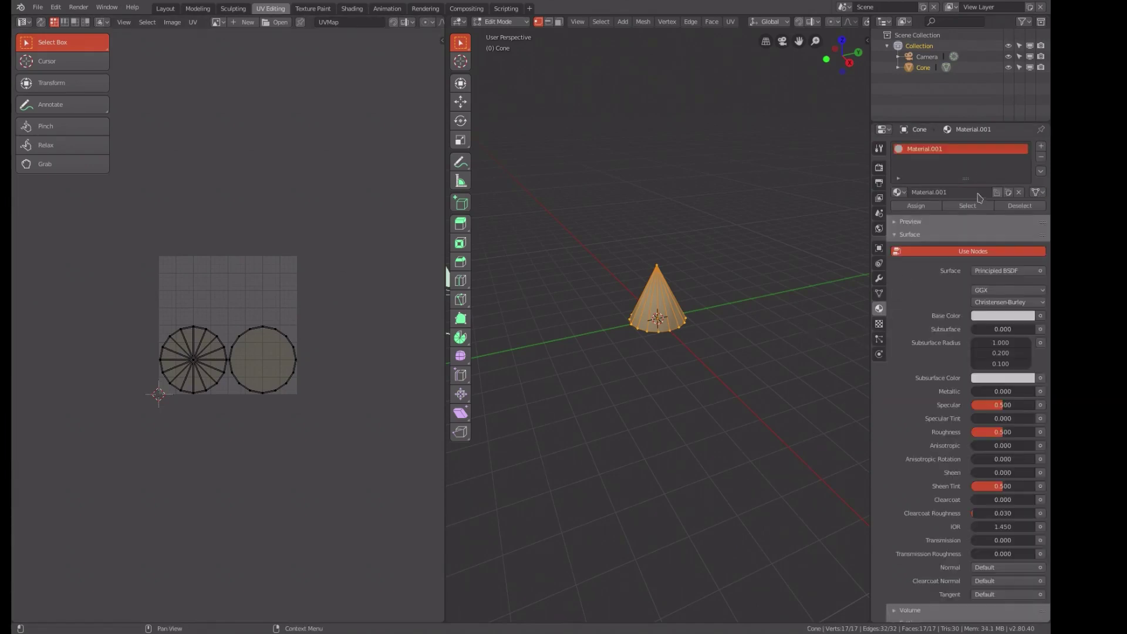
double_click(968, 193)
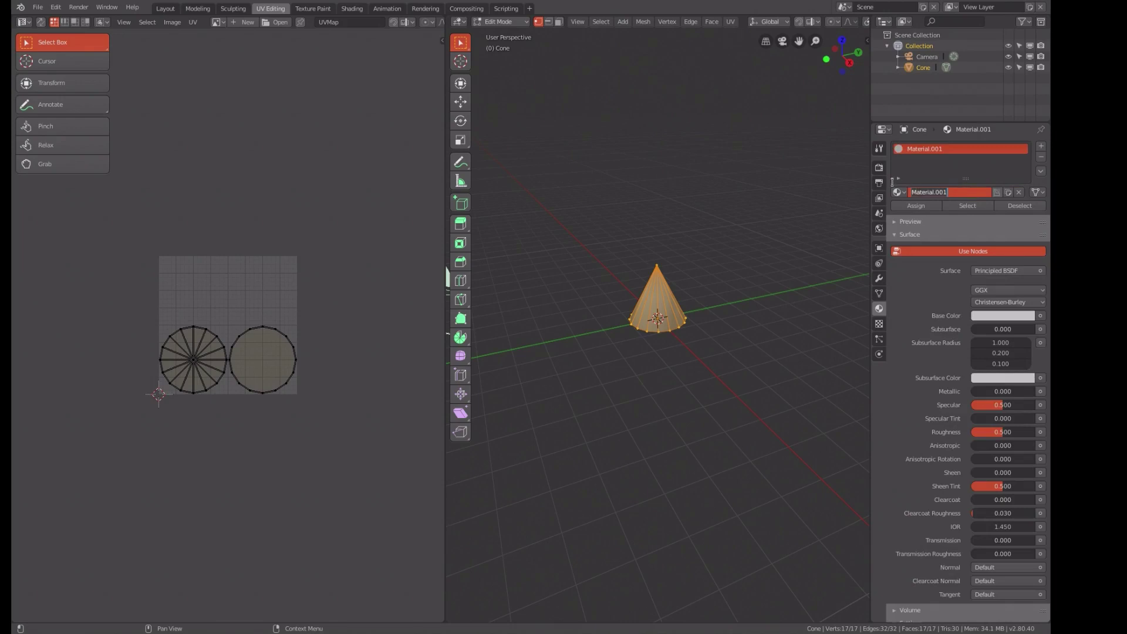
type("Cone")
key("Return")
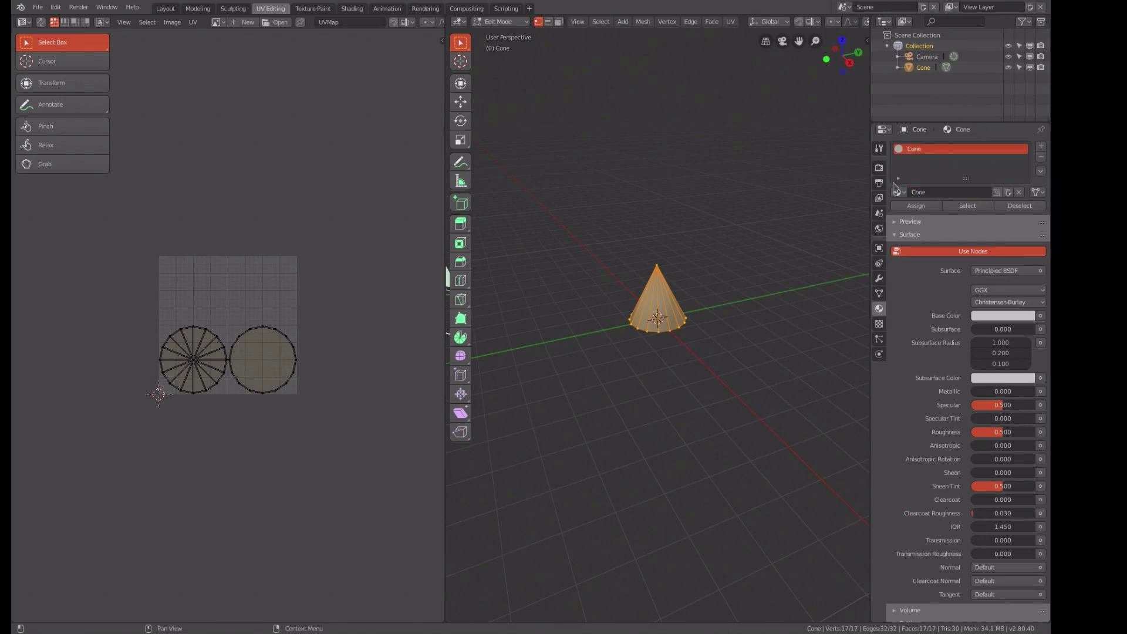
Step: Toggle Use Nodes off and back on, then show the Eevee render settings
left_click(975, 251)
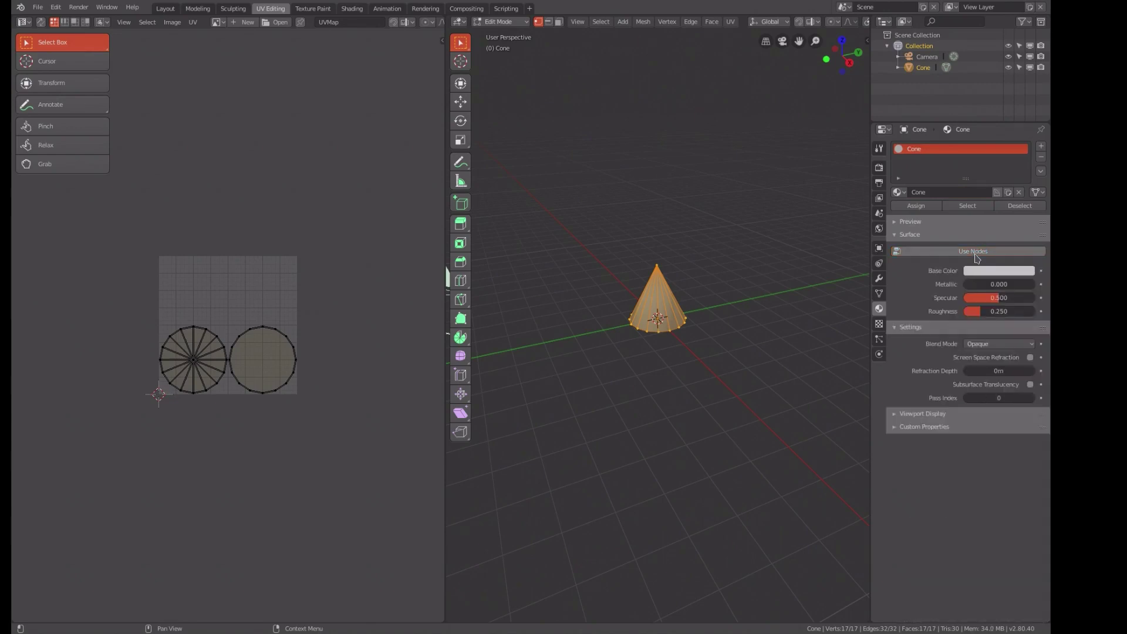
left_click(976, 252)
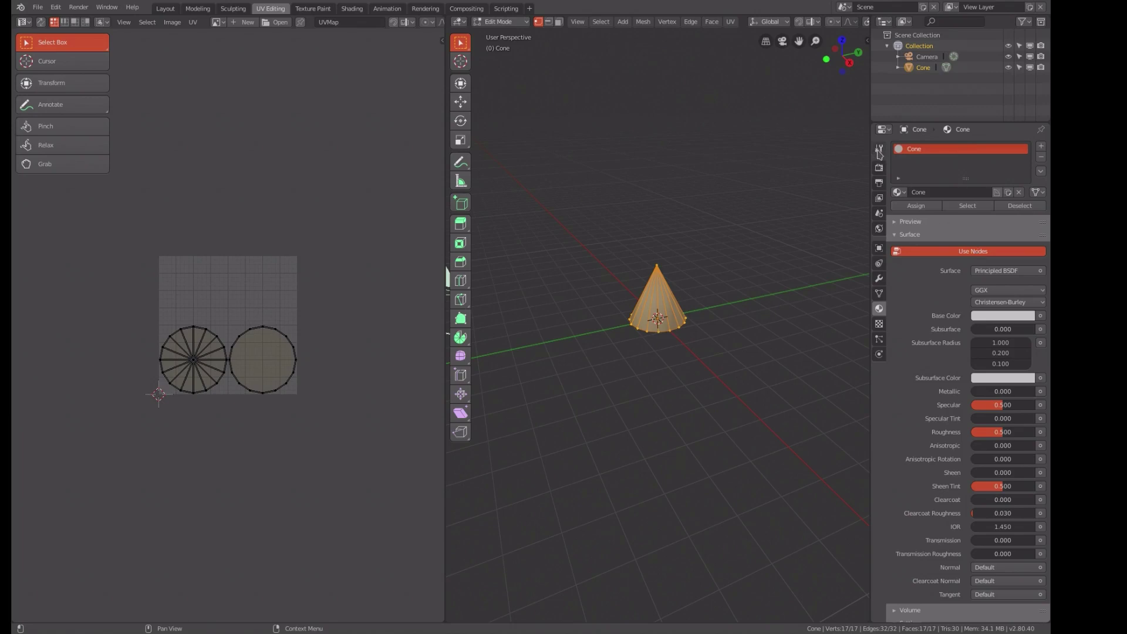
left_click(879, 149)
left_click(880, 168)
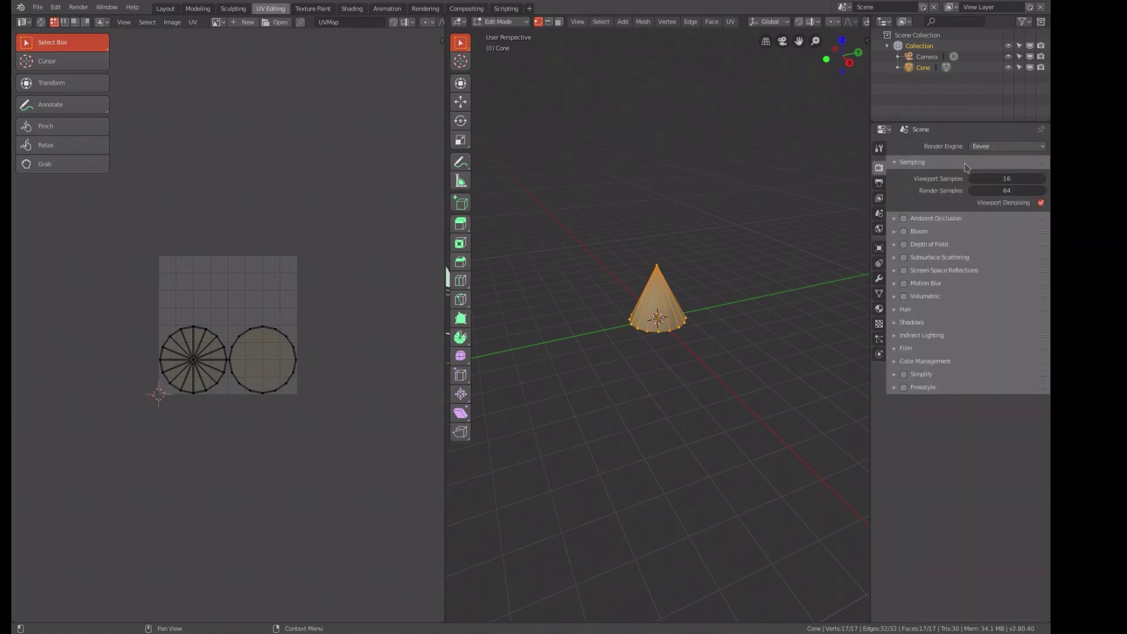
left_click(996, 151)
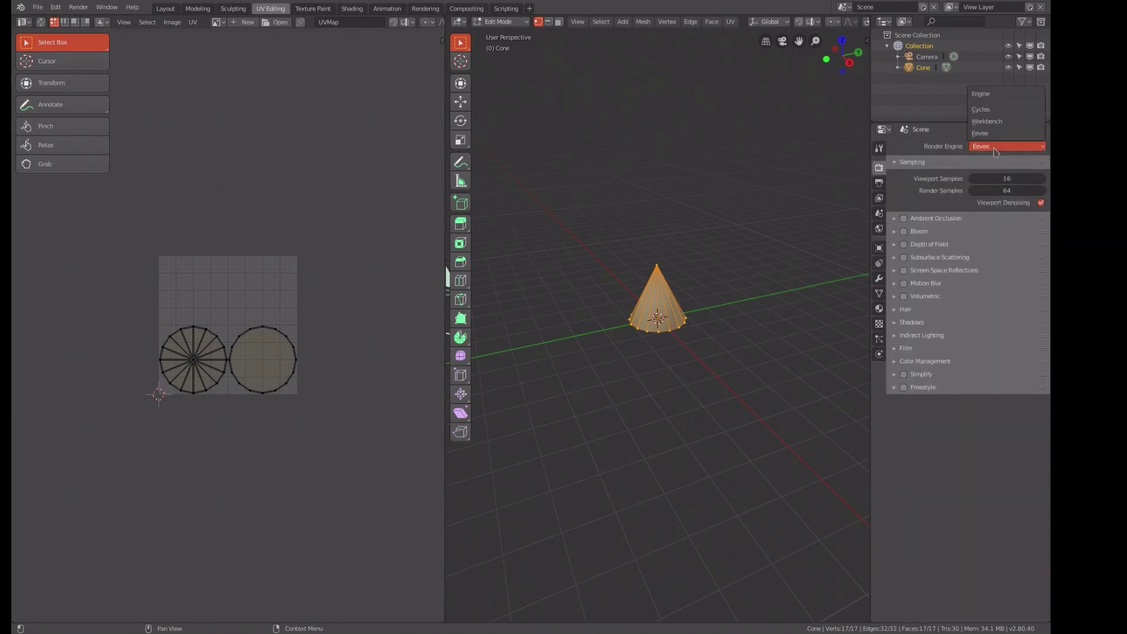
left_click(983, 110)
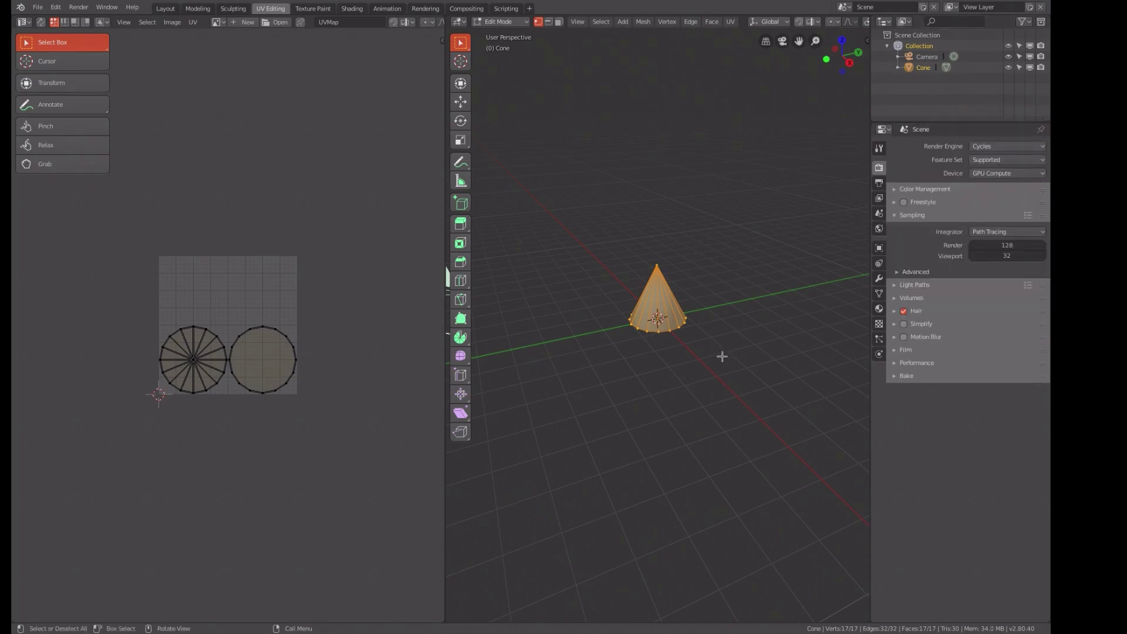
type("s1.5")
key("Return")
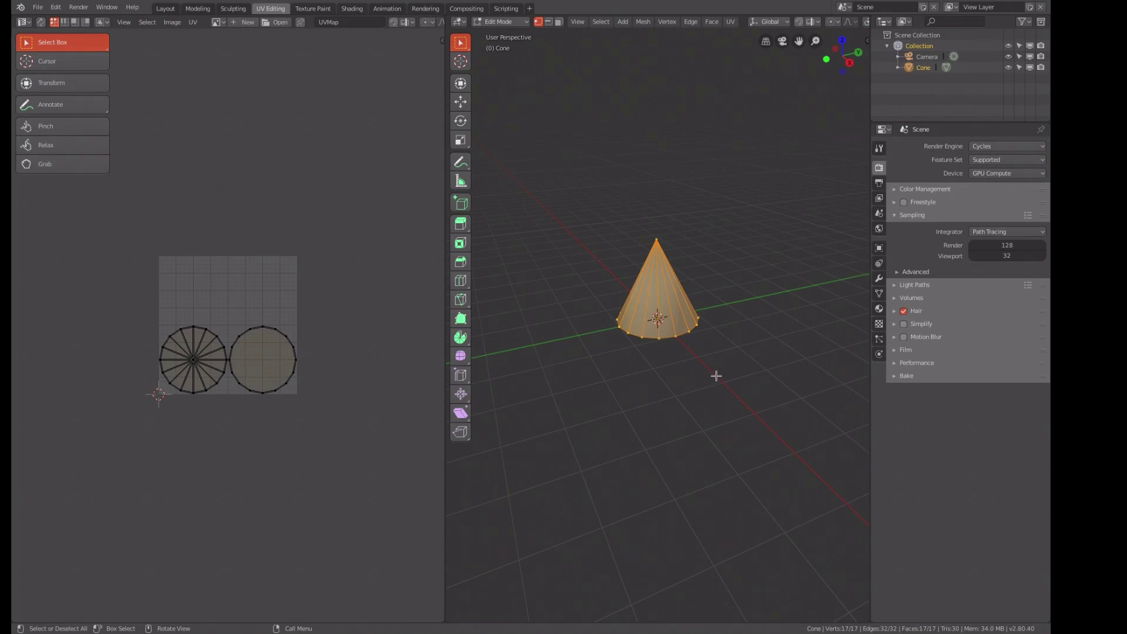
type("s1.5")
key("Return")
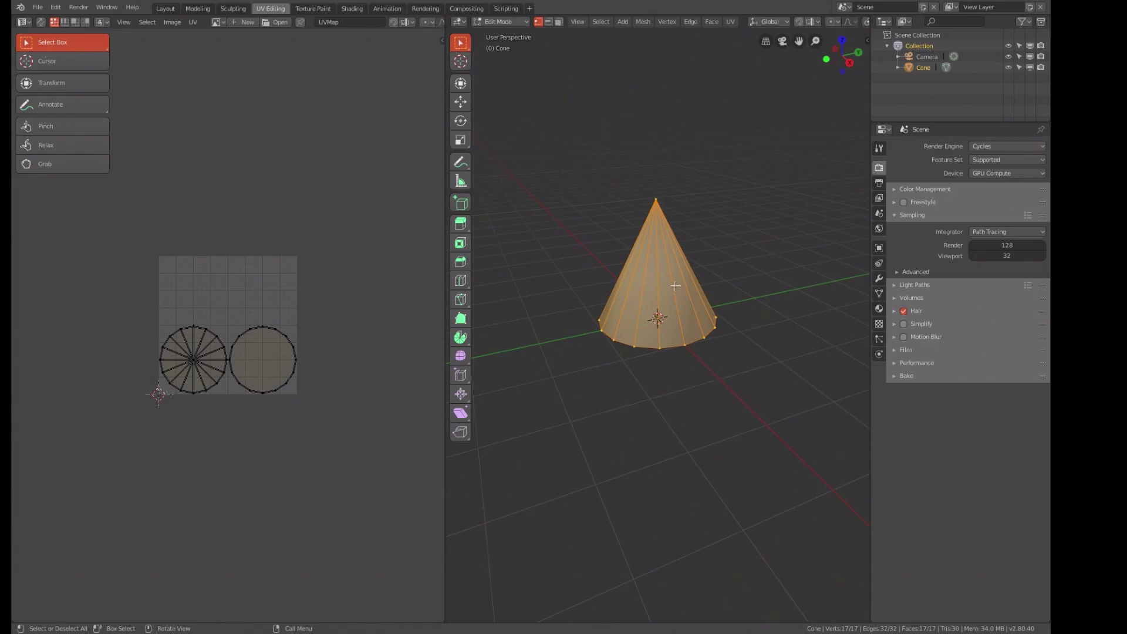
Step: Unwrap the cone's UVs and scale it up 1.5 times in face select mode
key("u")
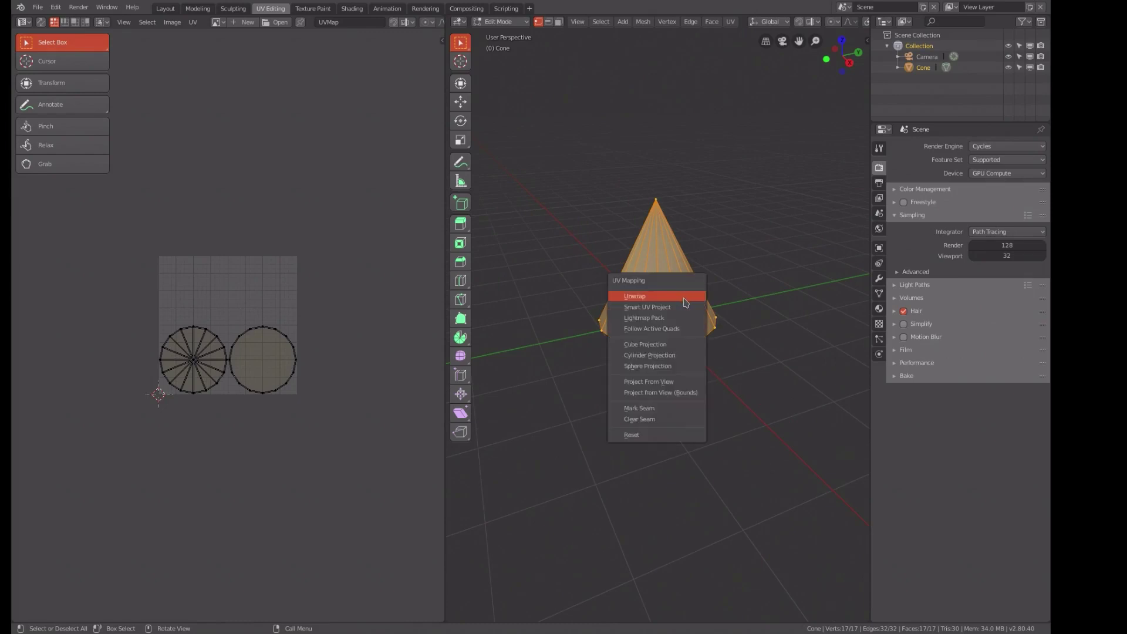
left_click(685, 302)
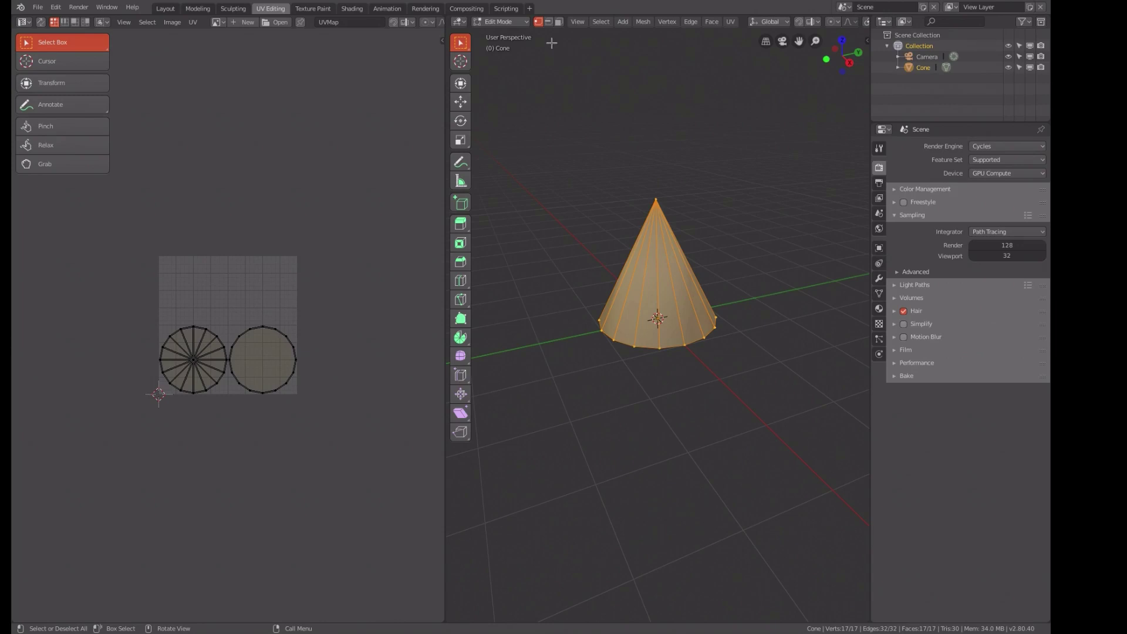
key("2")
key("3")
type("s1.5")
key("Return")
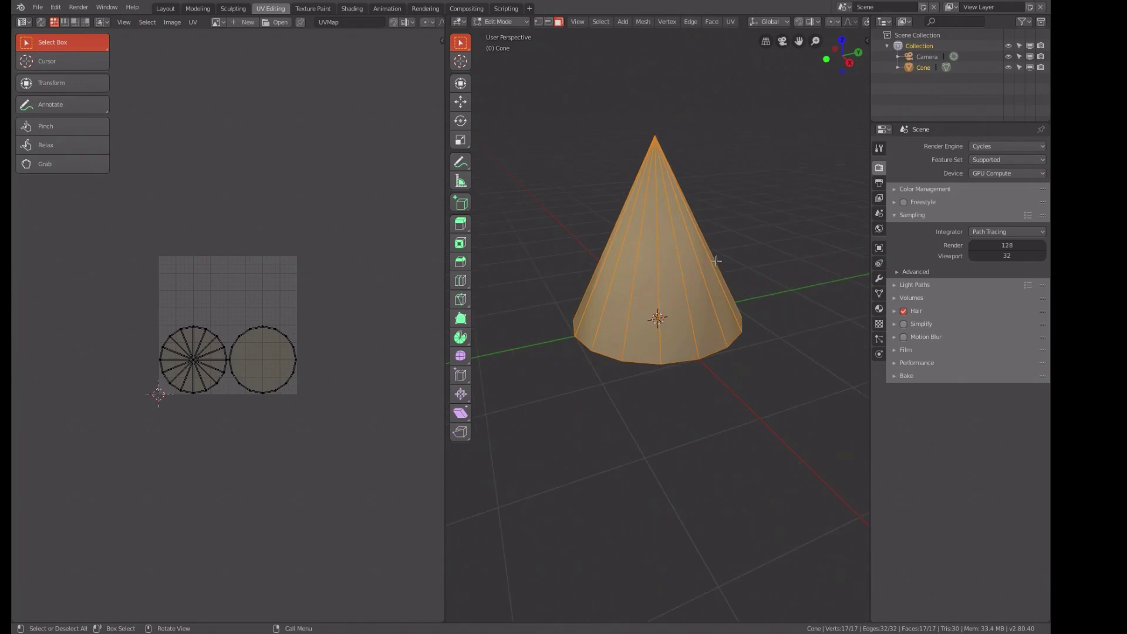
Step: Smart UV Project the cone with a 66° angle limit
key("u")
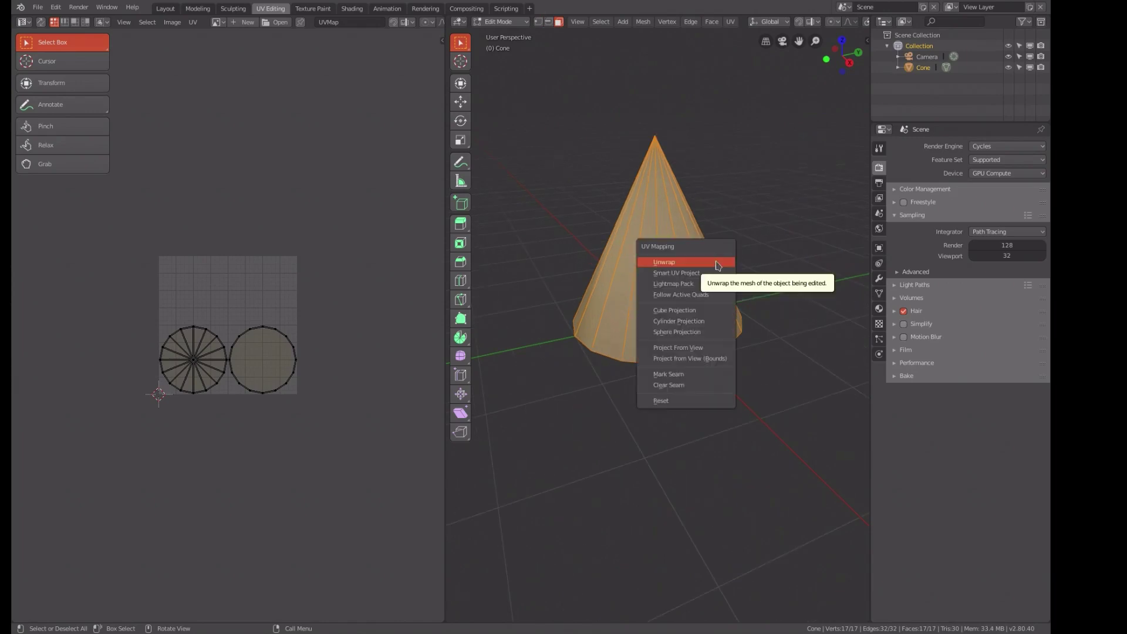
left_click(681, 273)
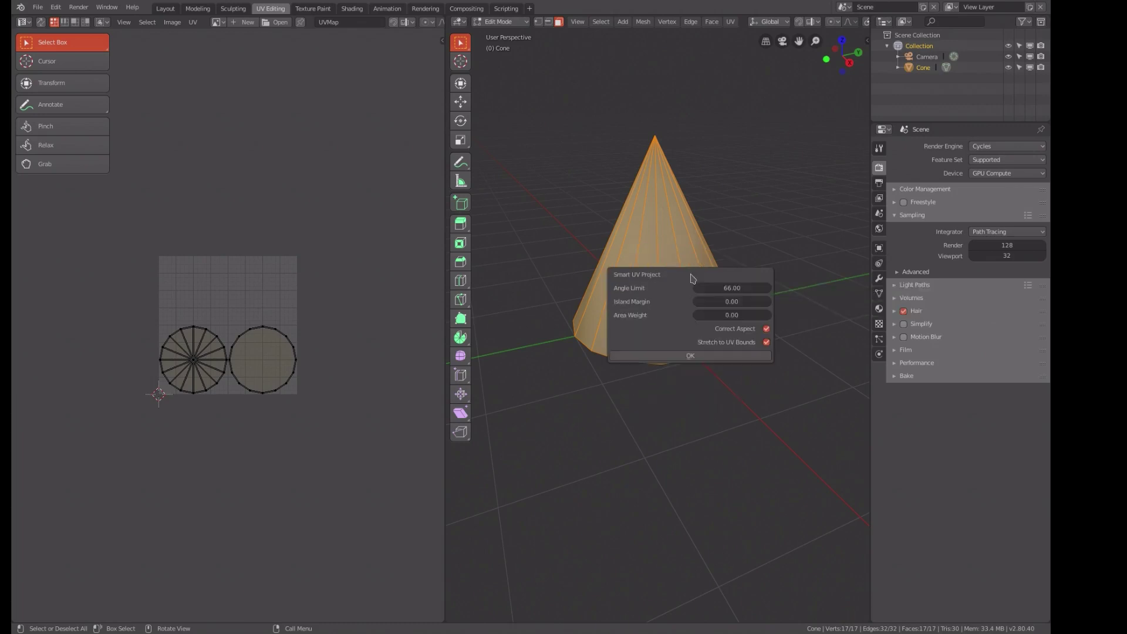
left_click(699, 357)
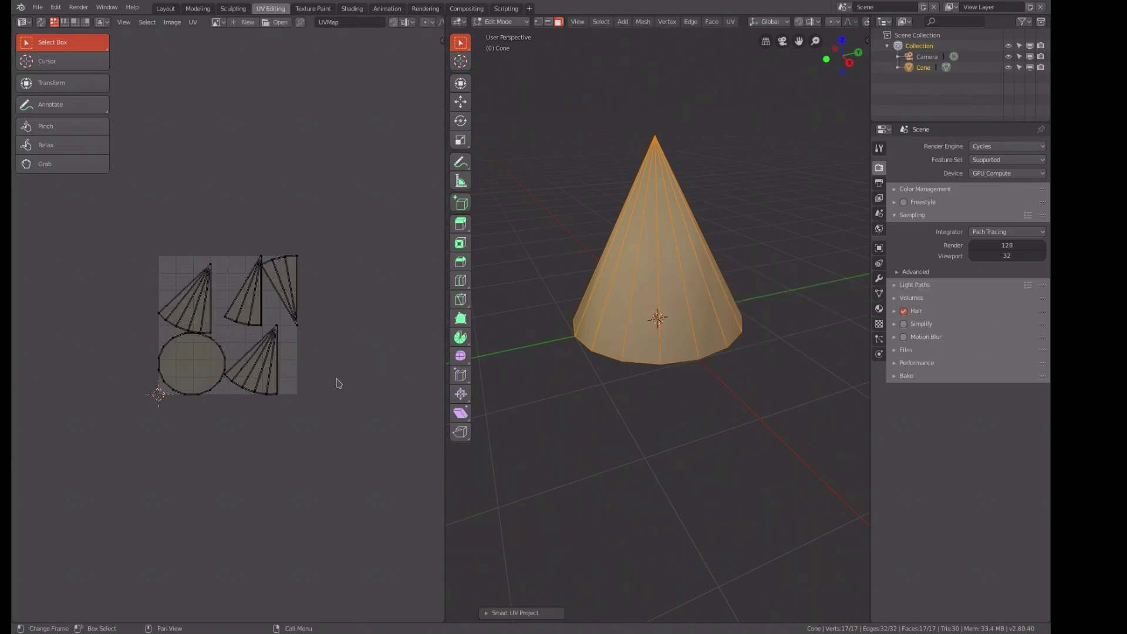
scroll(338, 383, "up", 3)
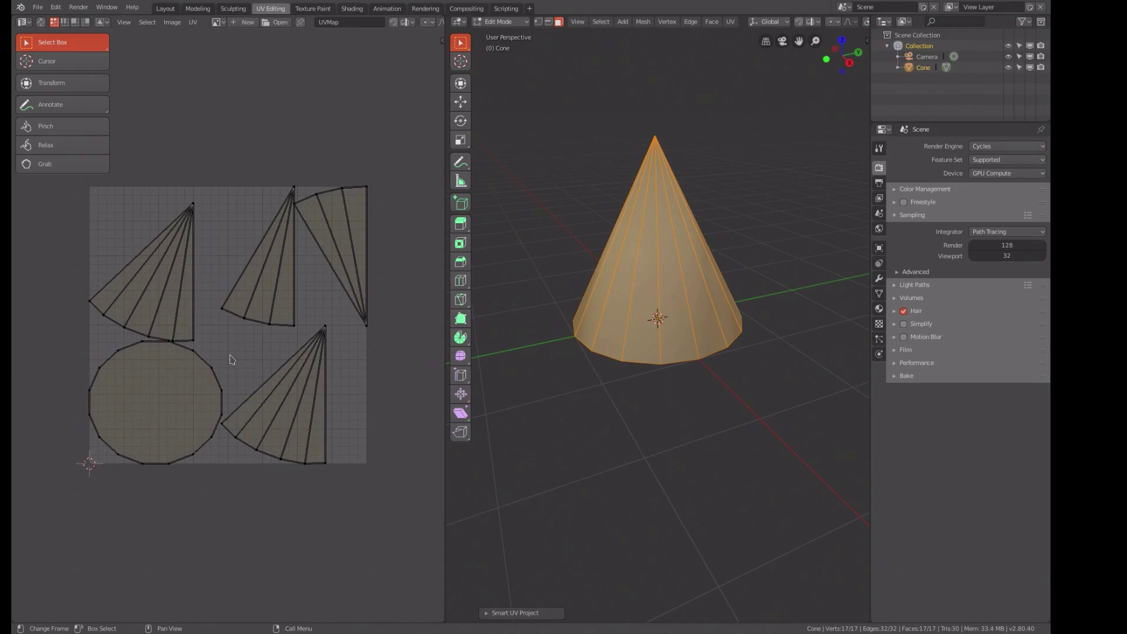
Step: Create a new black 1024×1024 image named CubeUV in the UV editor
left_click(245, 22)
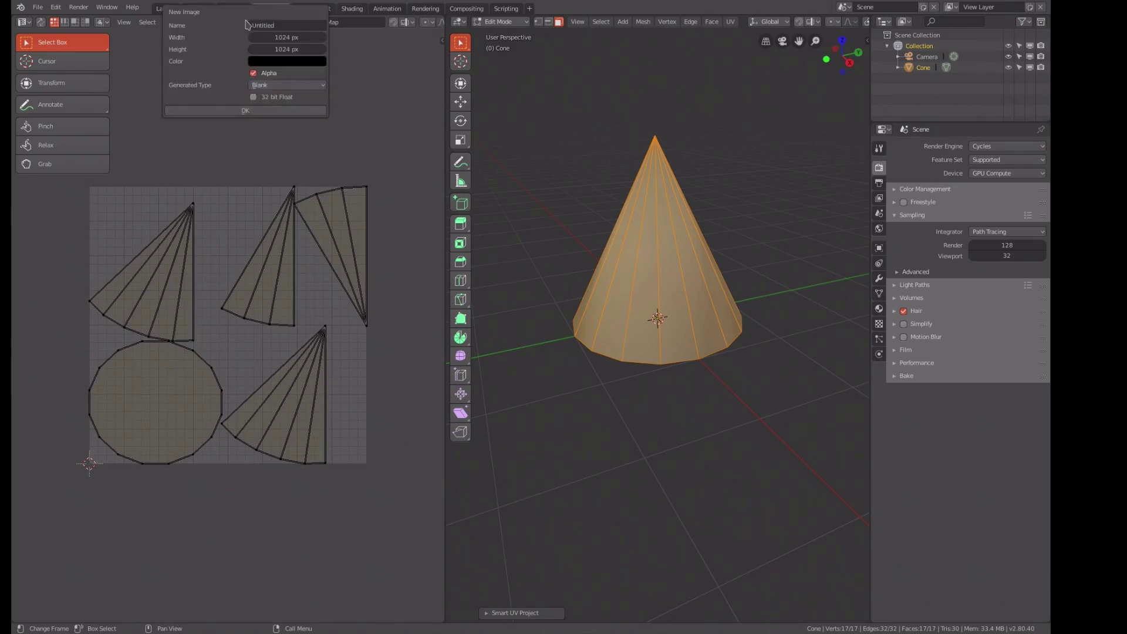
left_click(253, 25)
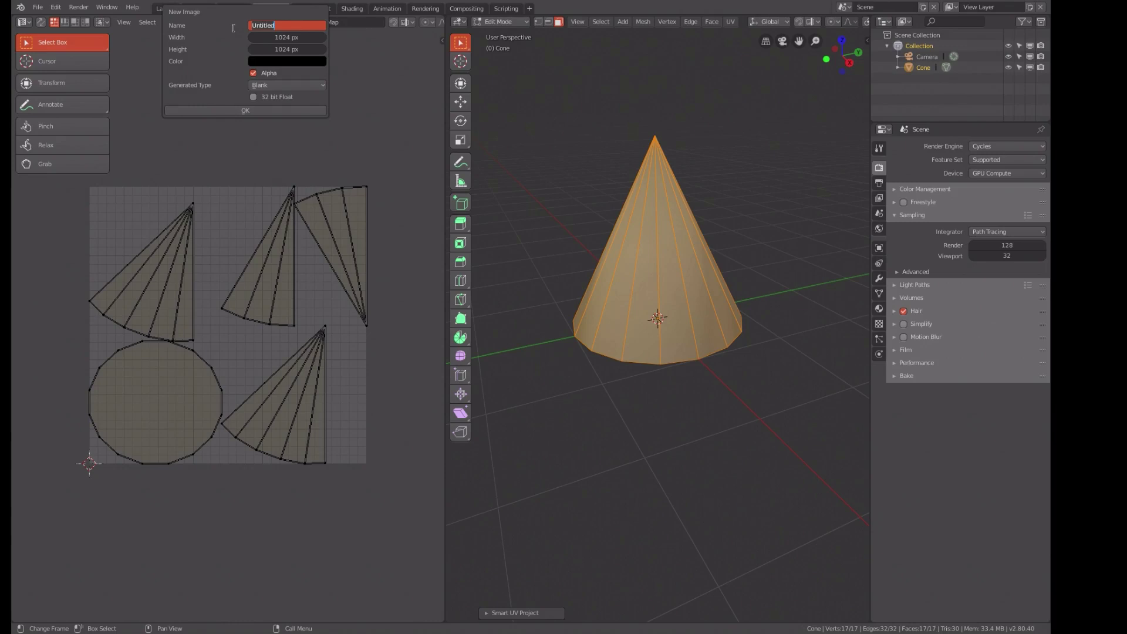
type("CubeUV")
left_click(246, 111)
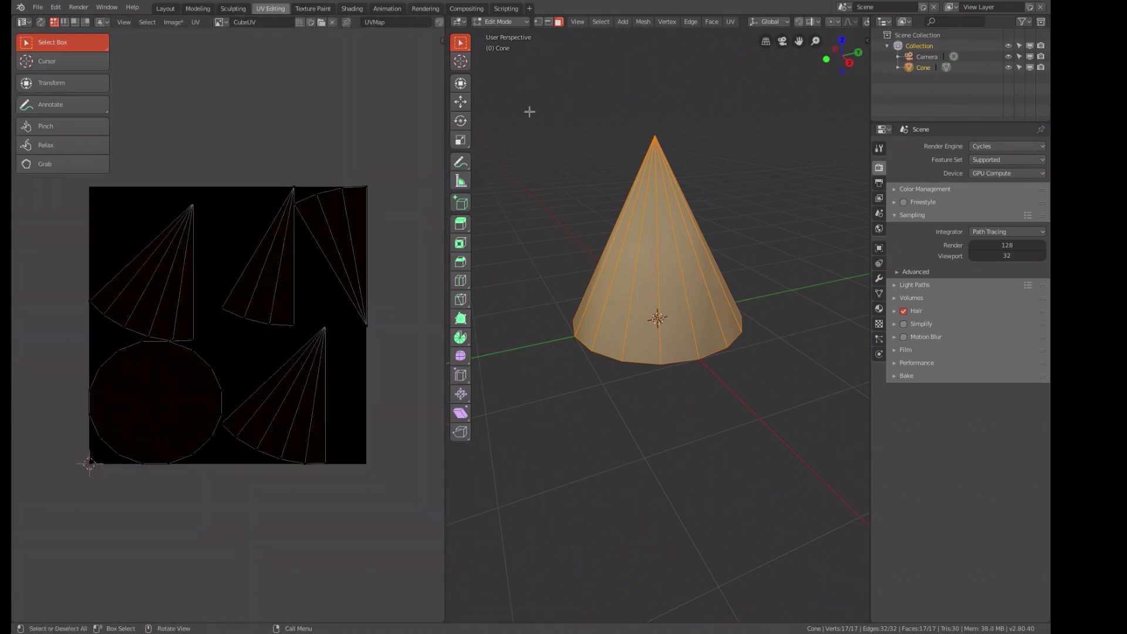
Step: Switch to the Shading workspace with the cone framed and the node graph shifted right
left_click(350, 9)
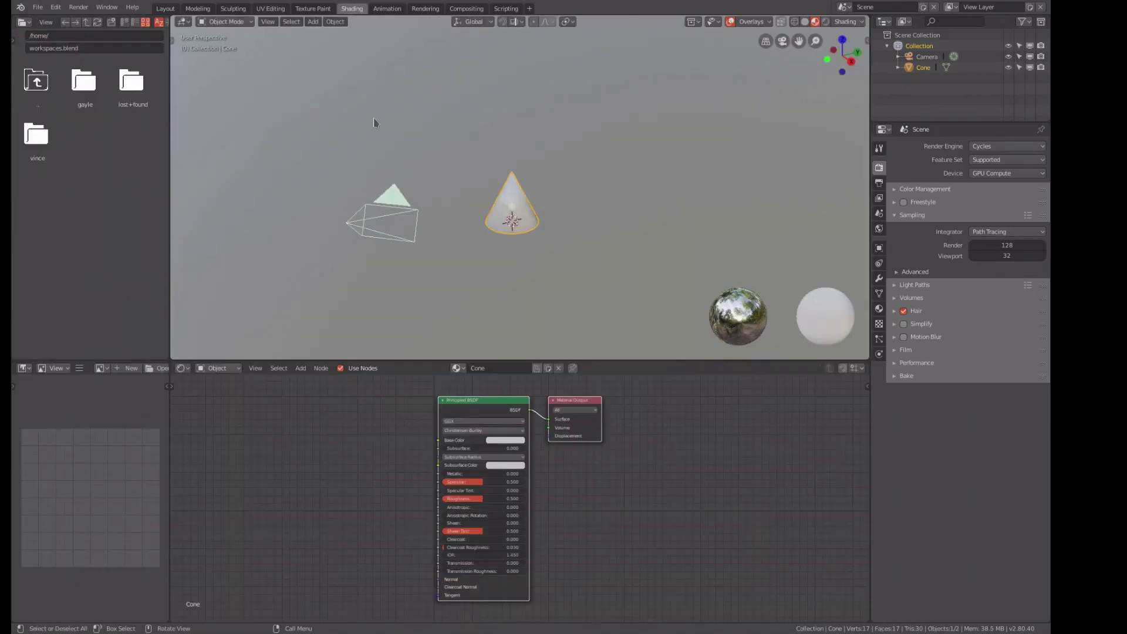
key("KP_Decimal")
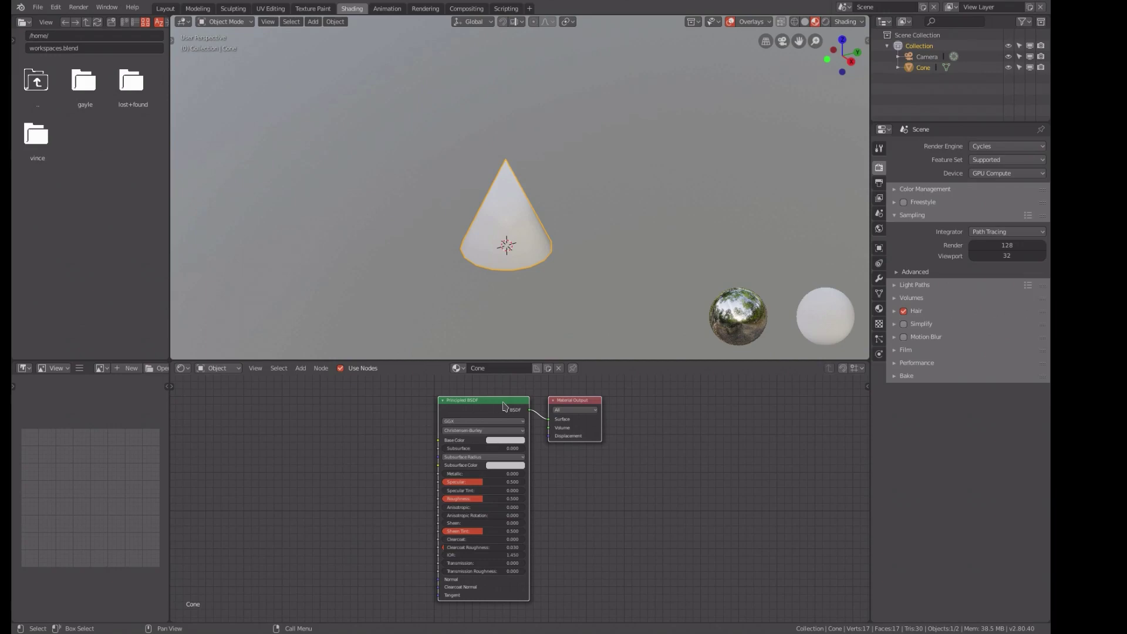
key("shift")
middle_click_drag(504, 408, 752, 404)
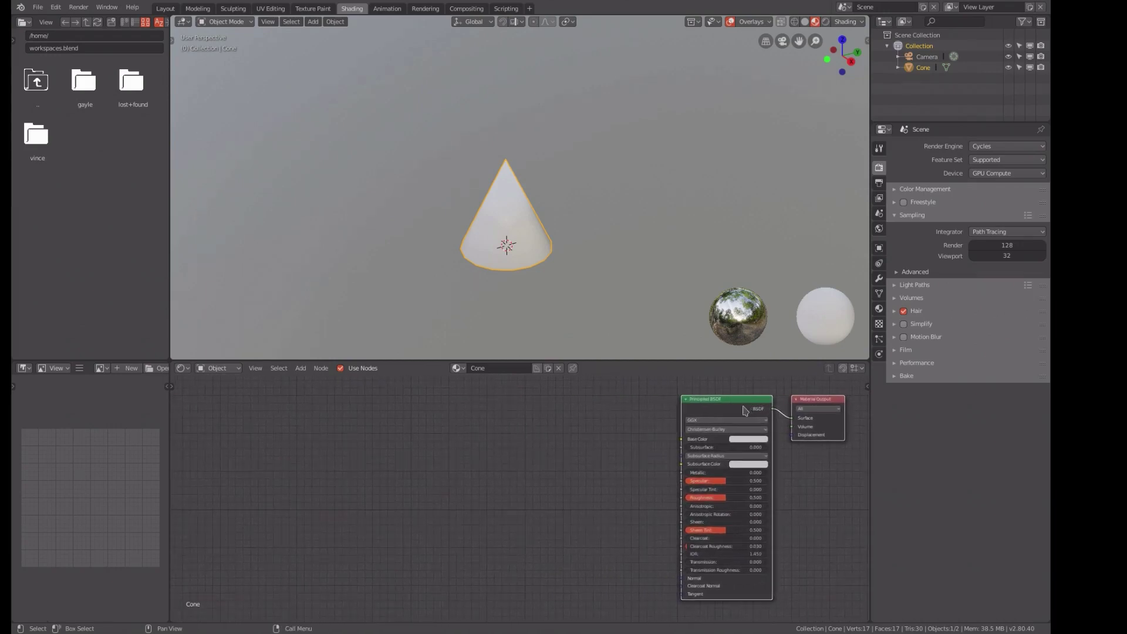
Step: Add Texture Coordinate, Mapping and Image Texture nodes to the Principled BSDF with Ctrl+T
left_click(703, 402)
key("ctrl+t")
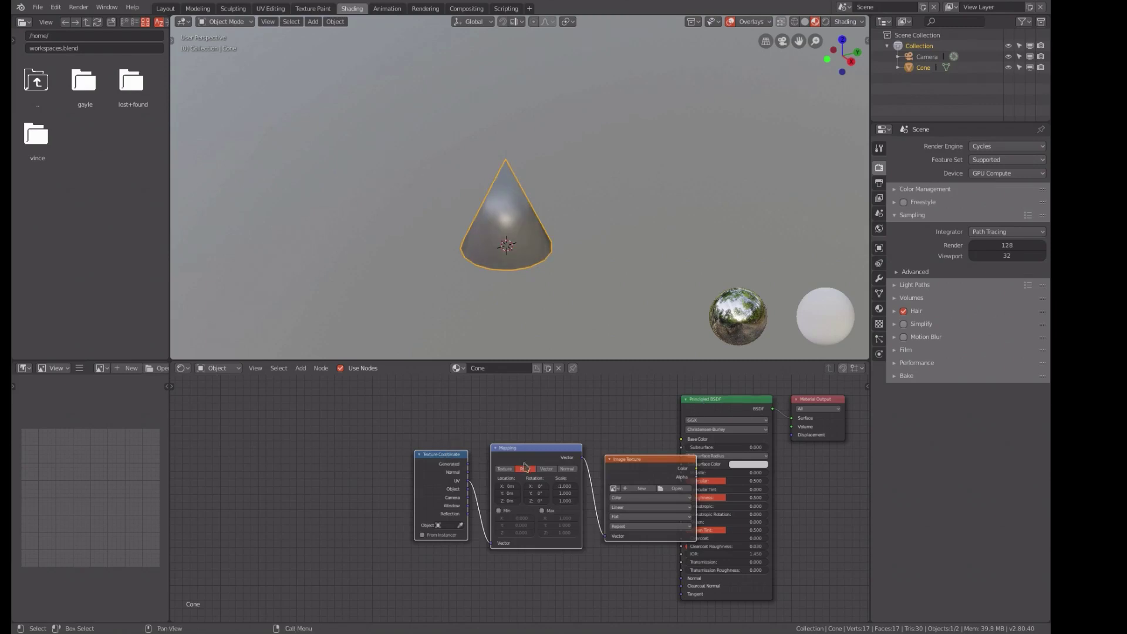
left_click_drag(667, 466, 426, 427)
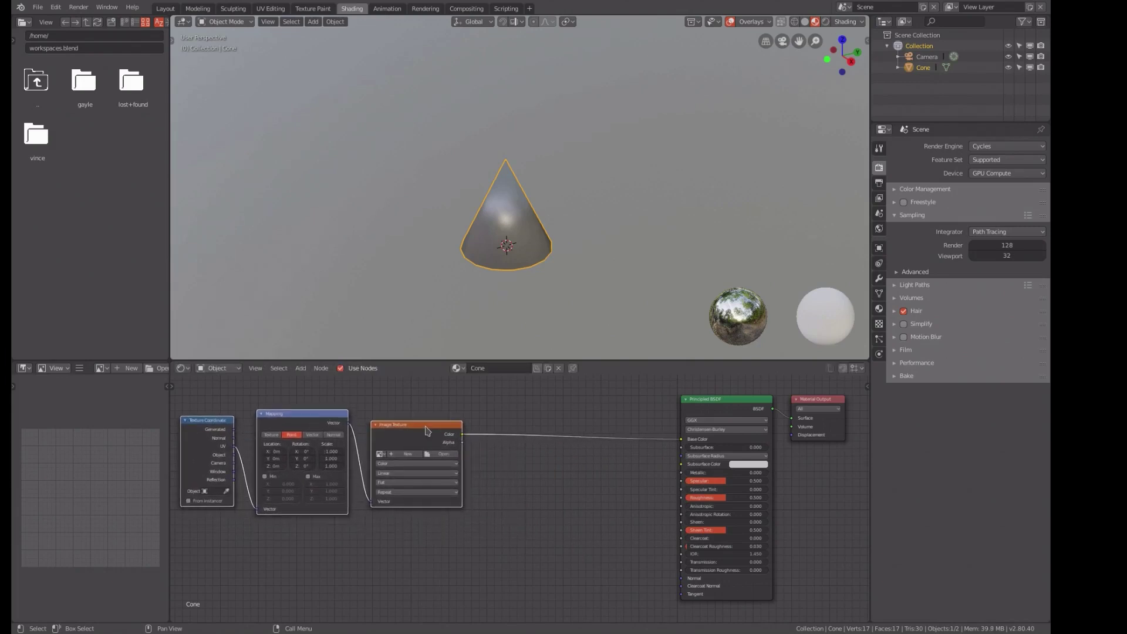
left_click(427, 431)
Step: Replace the Image Texture node with a Separate XYZ node fed by Mapping's Vector
key("x")
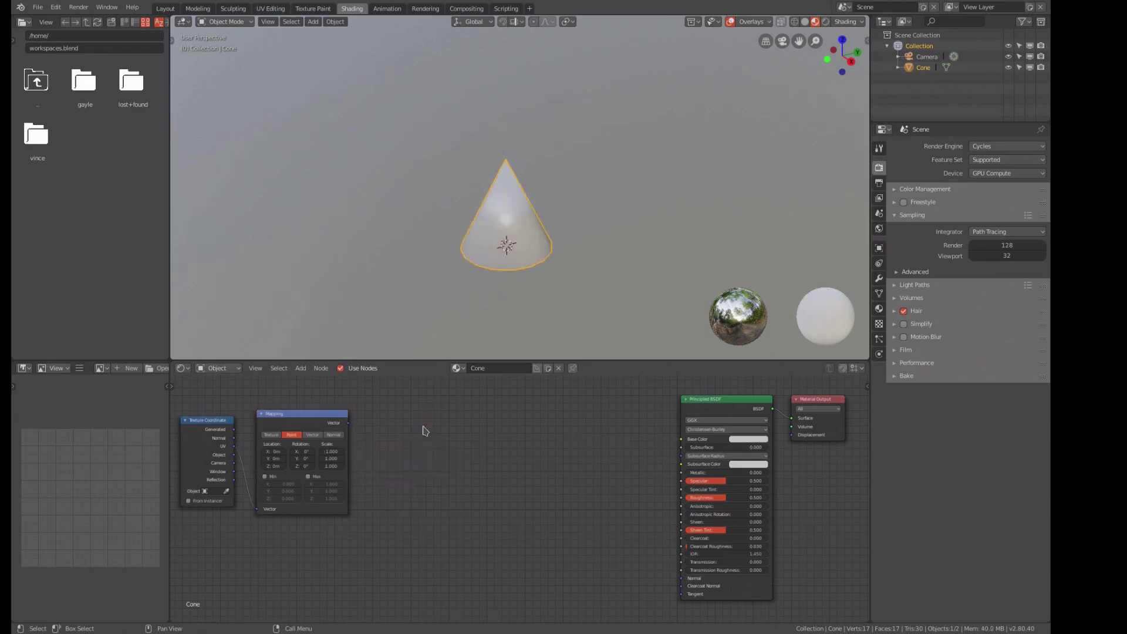
key("shift+a")
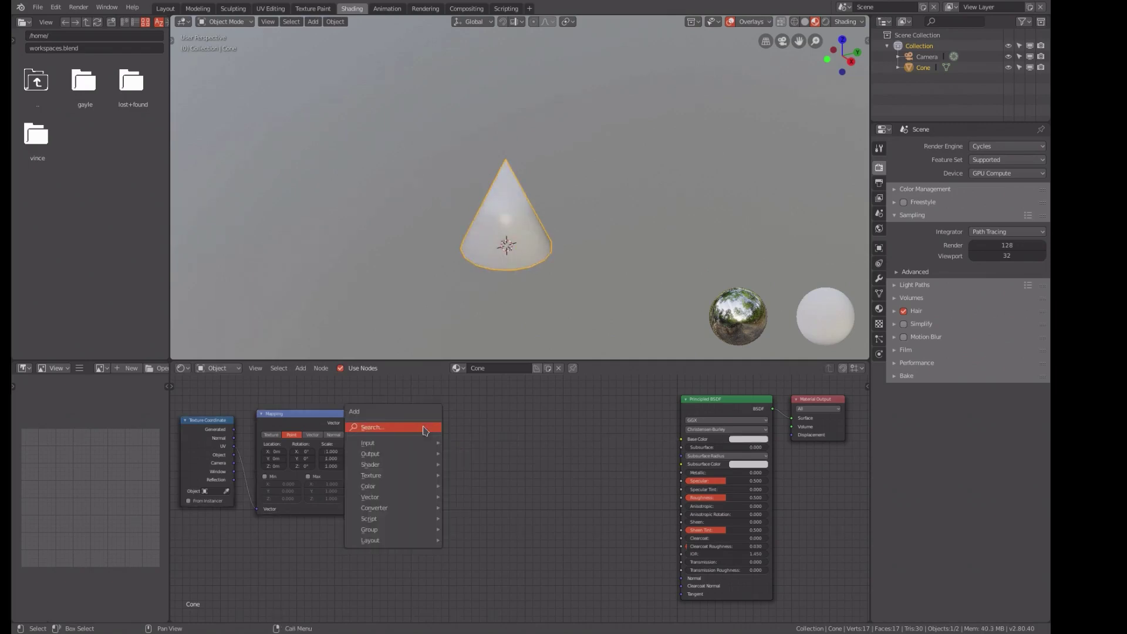
mouse_move(397, 469)
mouse_move(392, 509)
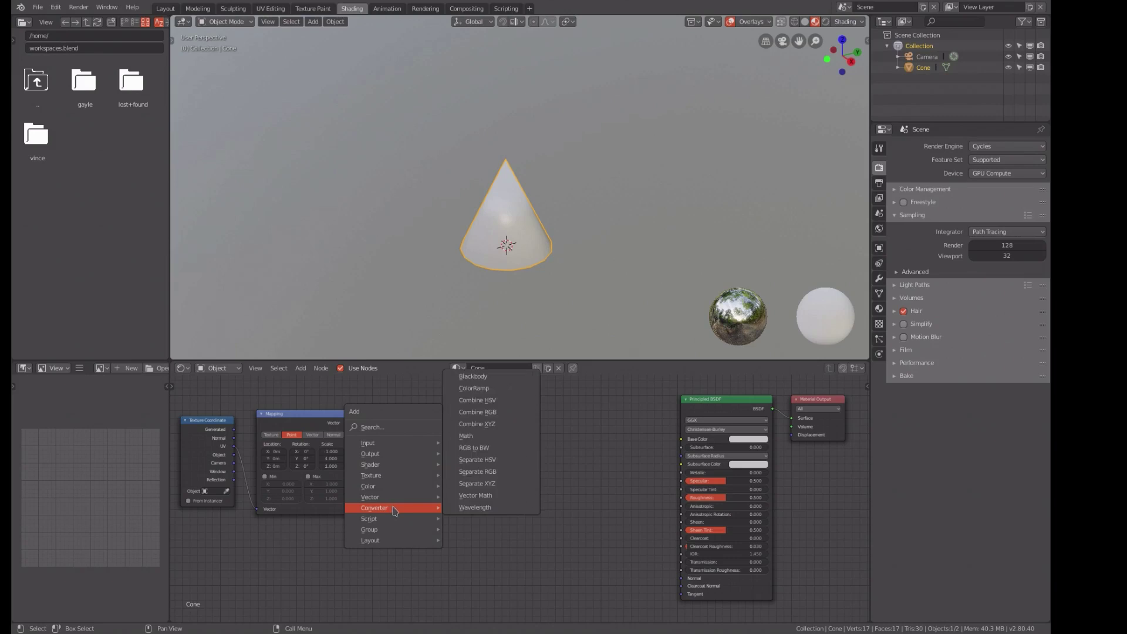
left_click(468, 481)
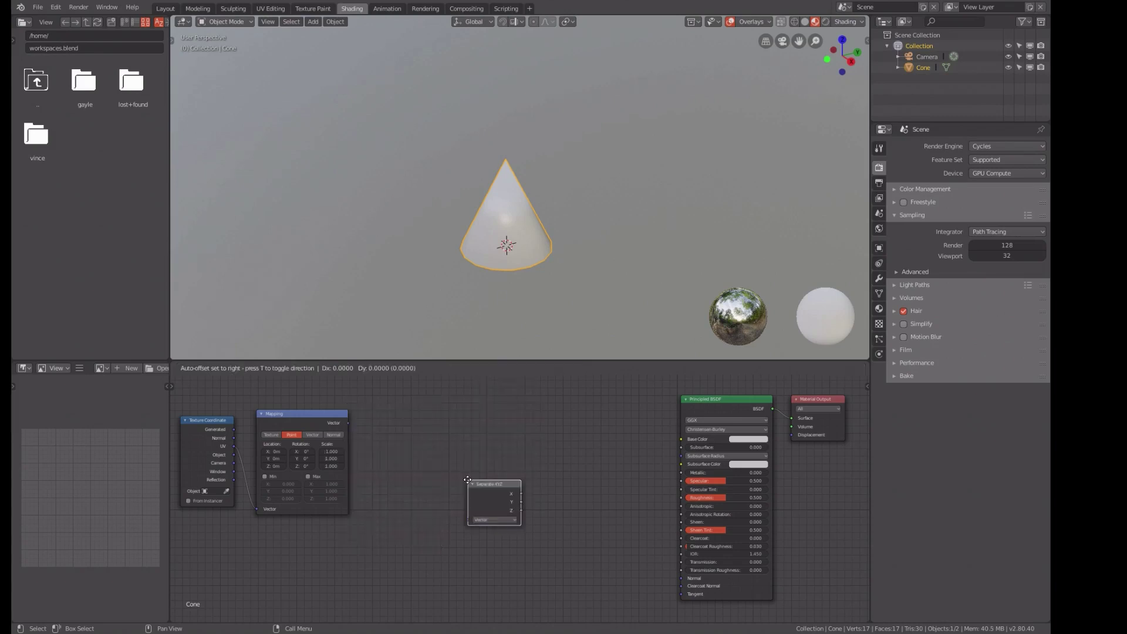
left_click(382, 410)
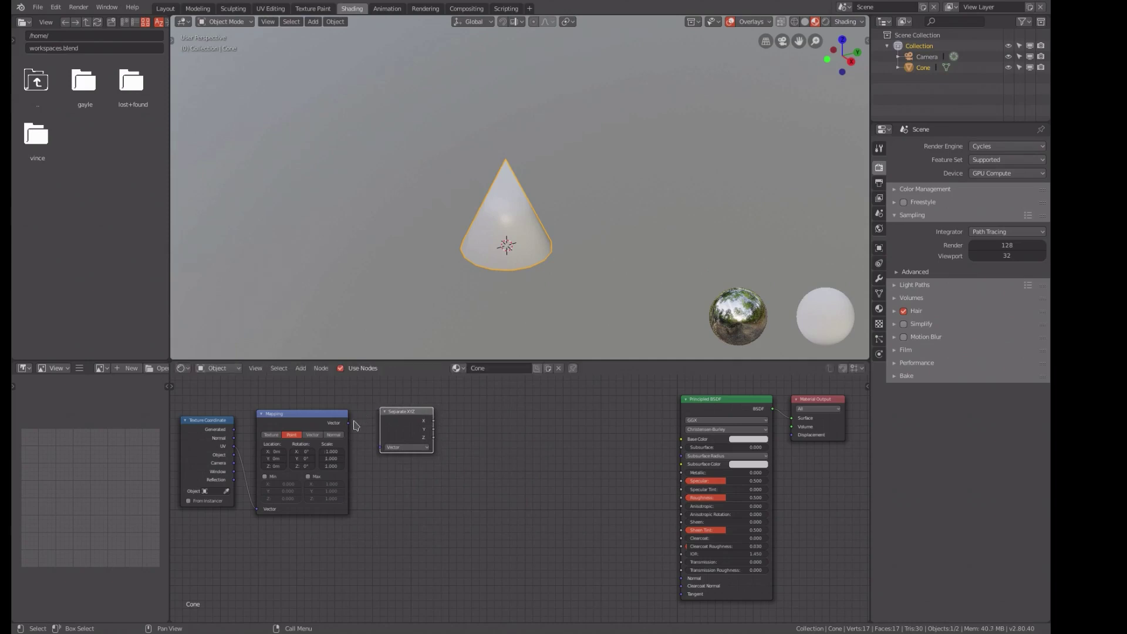
left_click_drag(349, 424, 381, 448)
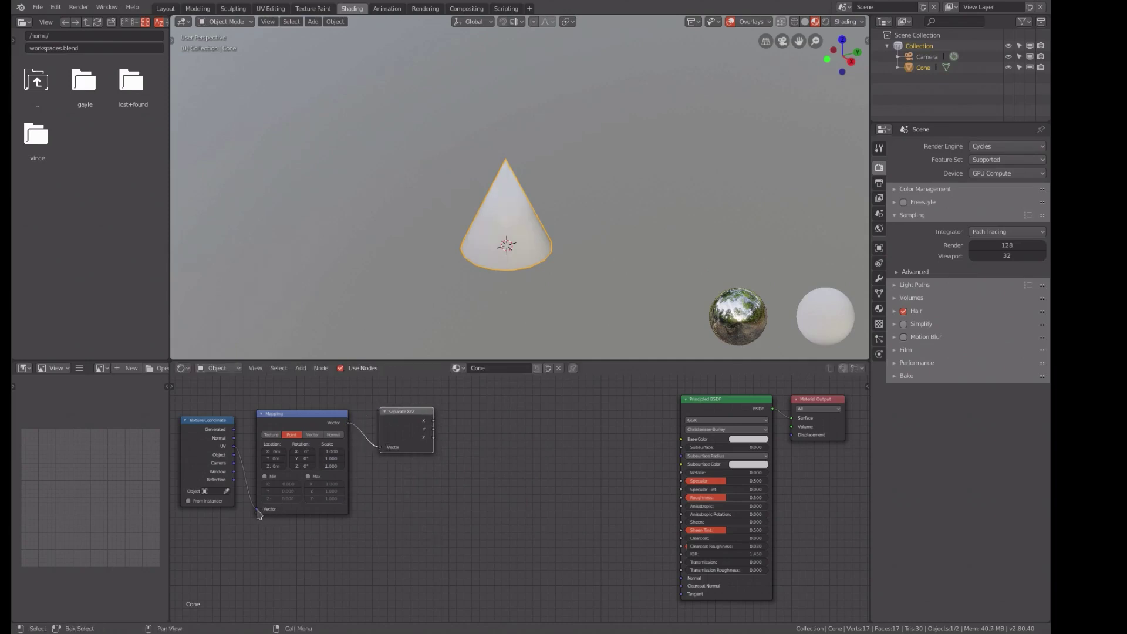
Step: Make the Texture Coordinate node take its coordinates from the Cone object
mouse_move(257, 509)
left_mouse_down()
mouse_move(228, 443)
mouse_move(256, 508)
left_mouse_up()
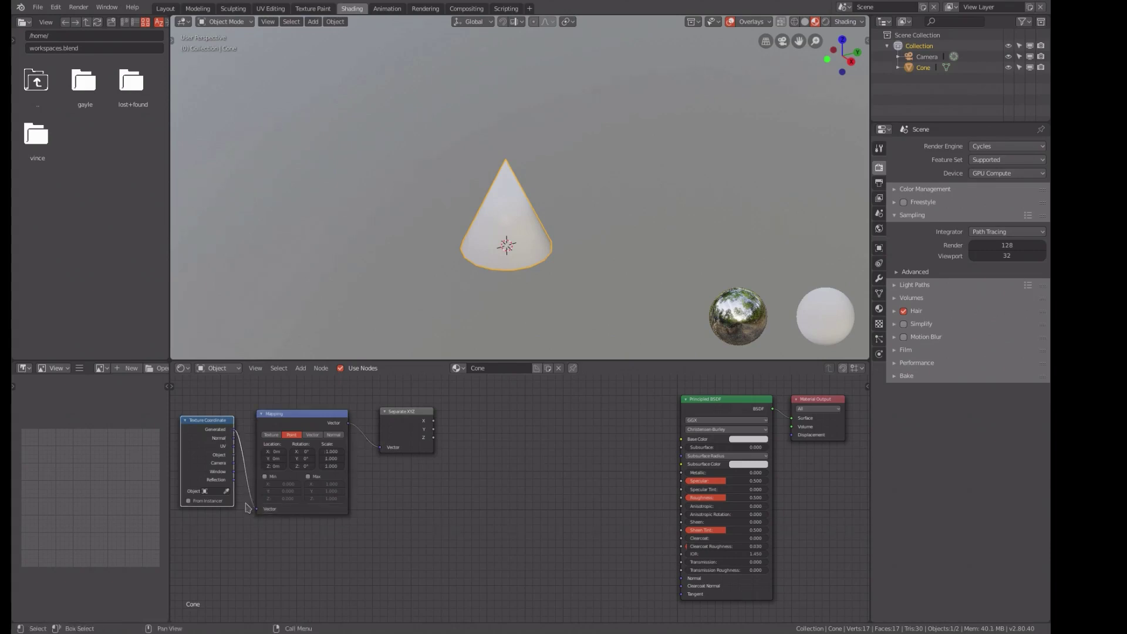
left_click(208, 490)
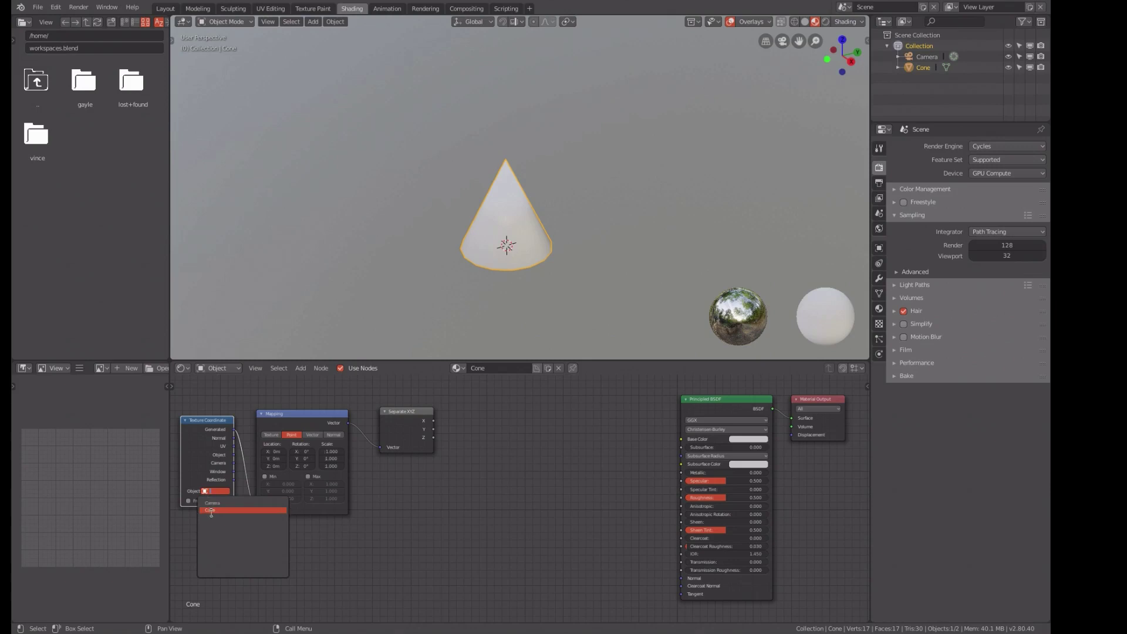
left_click(211, 510)
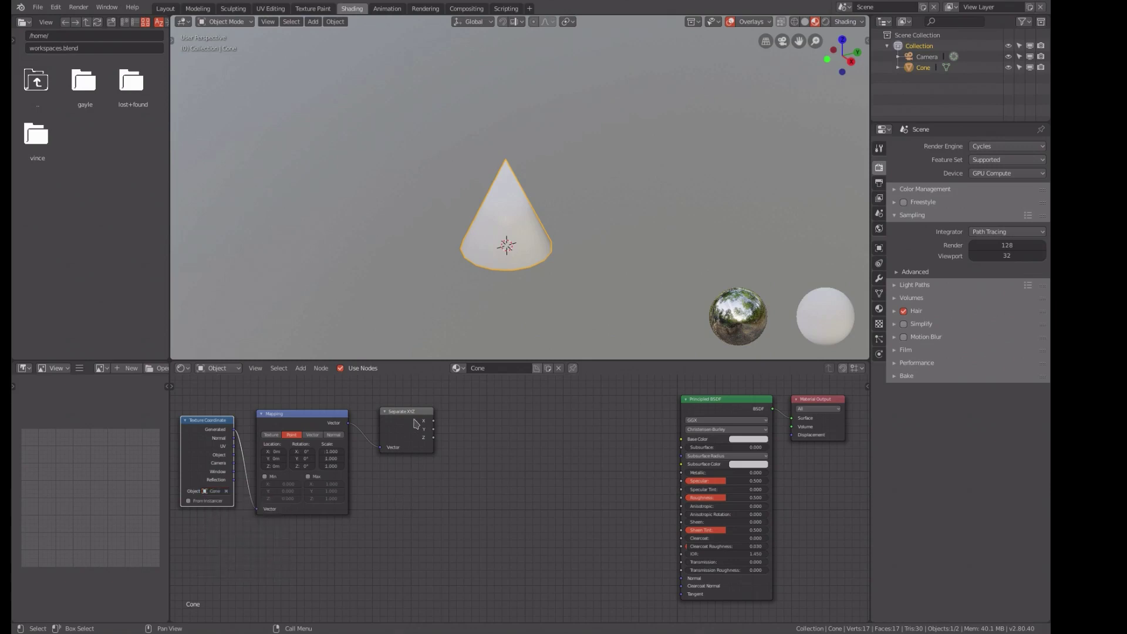
left_click_drag(418, 418, 400, 411)
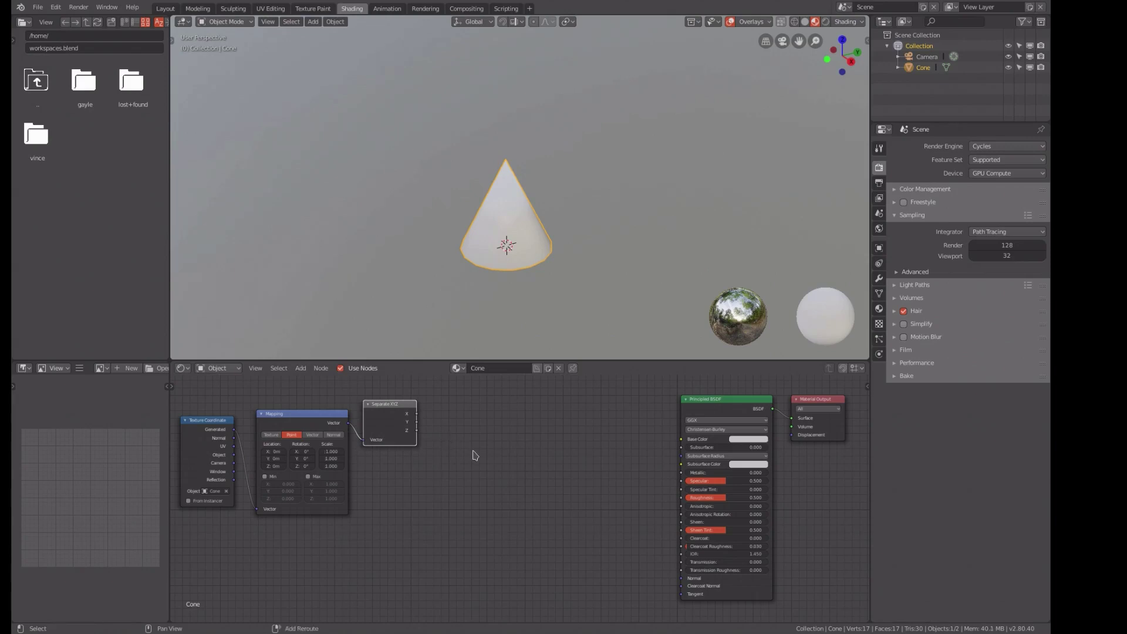
key("shift+a")
mouse_move(475, 455)
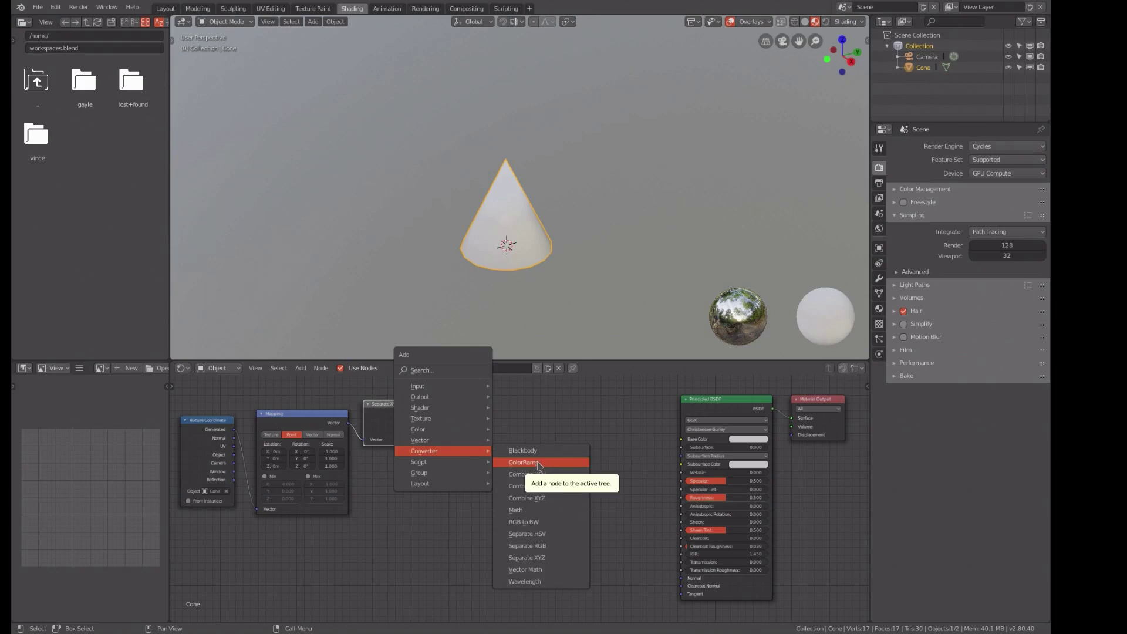
Step: Add a ColorRamp linking Separate XYZ Z to its Fac and its Color to Base Color
left_click(539, 464)
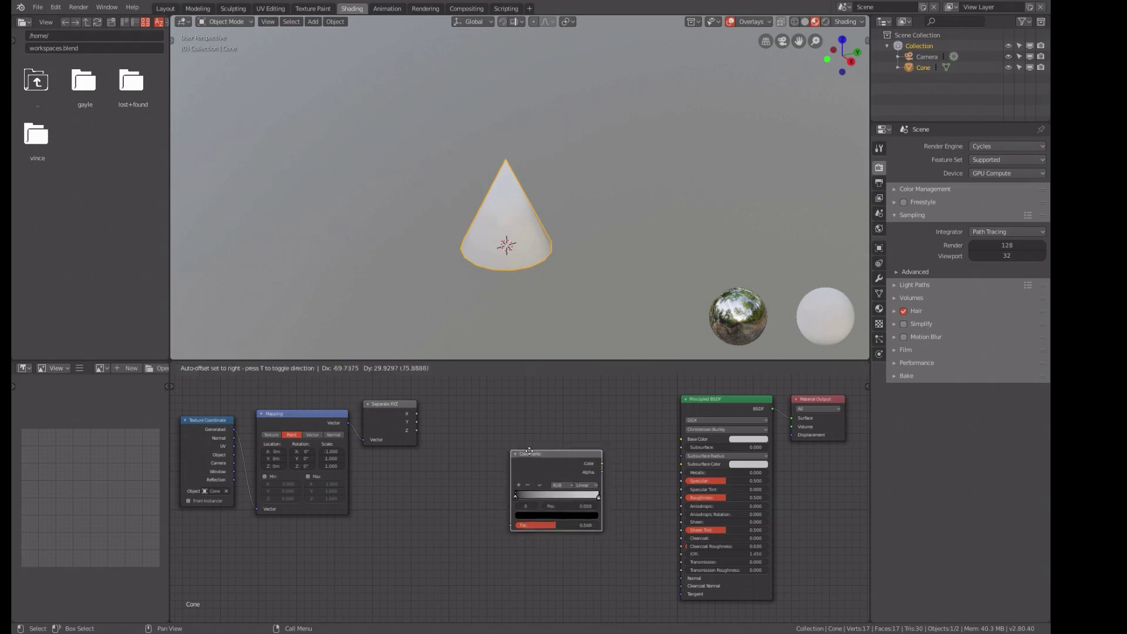
left_click(473, 396)
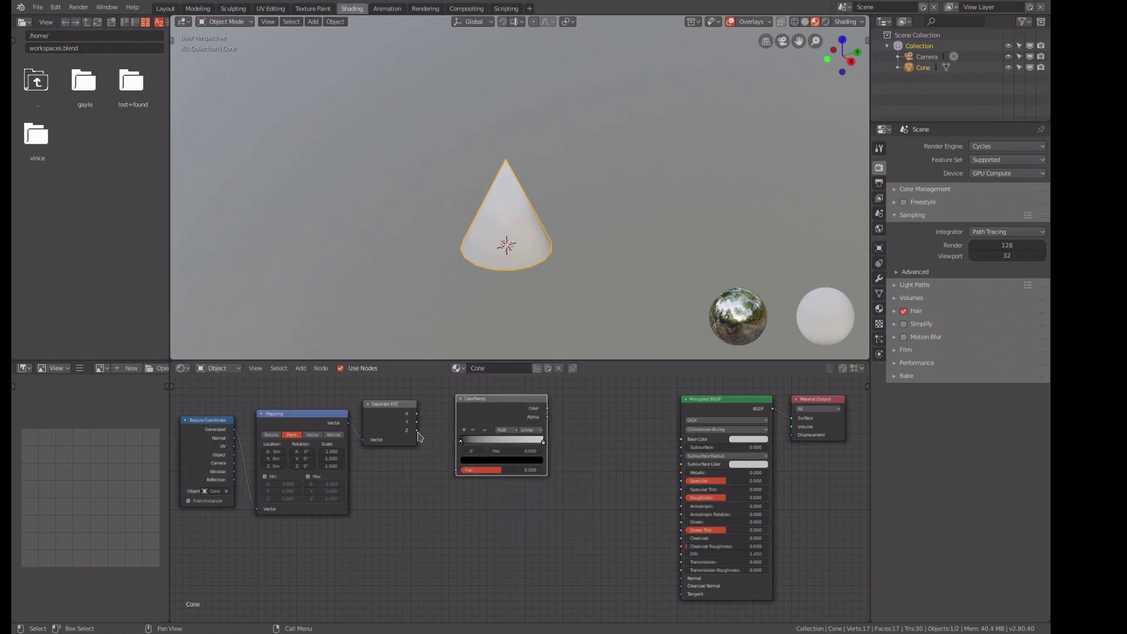
left_click_drag(417, 431, 460, 475)
mouse_move(548, 409)
left_mouse_down()
mouse_move(689, 448)
mouse_move(681, 439)
left_mouse_up()
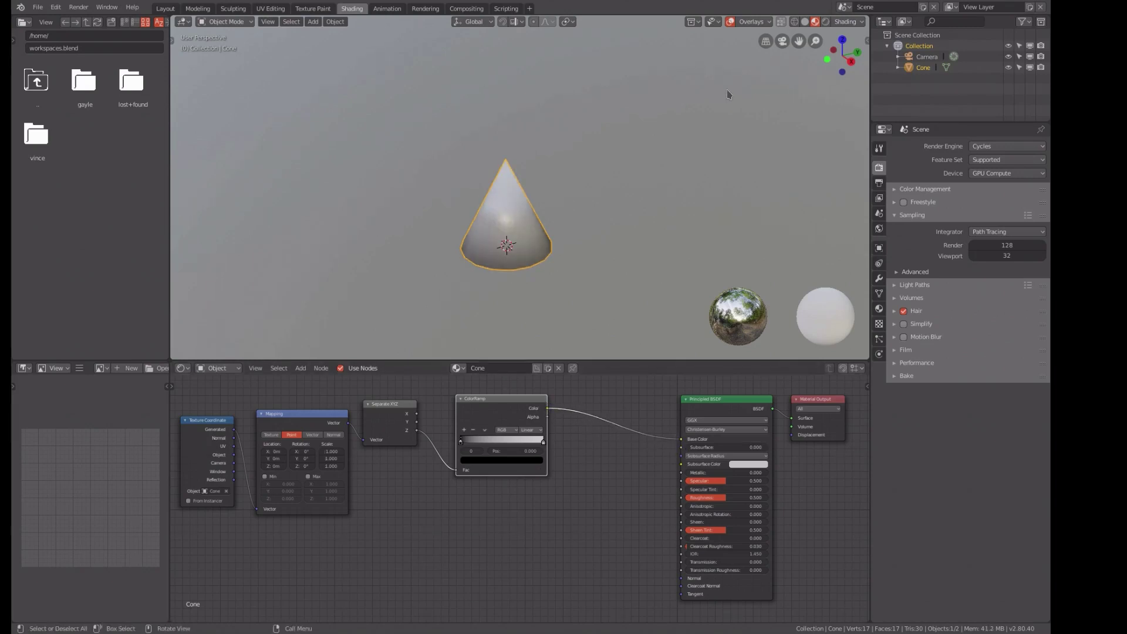
Step: Preview the cone in Rendered and then Material Preview shading
scroll(742, 101, "down", 2)
left_click(848, 23)
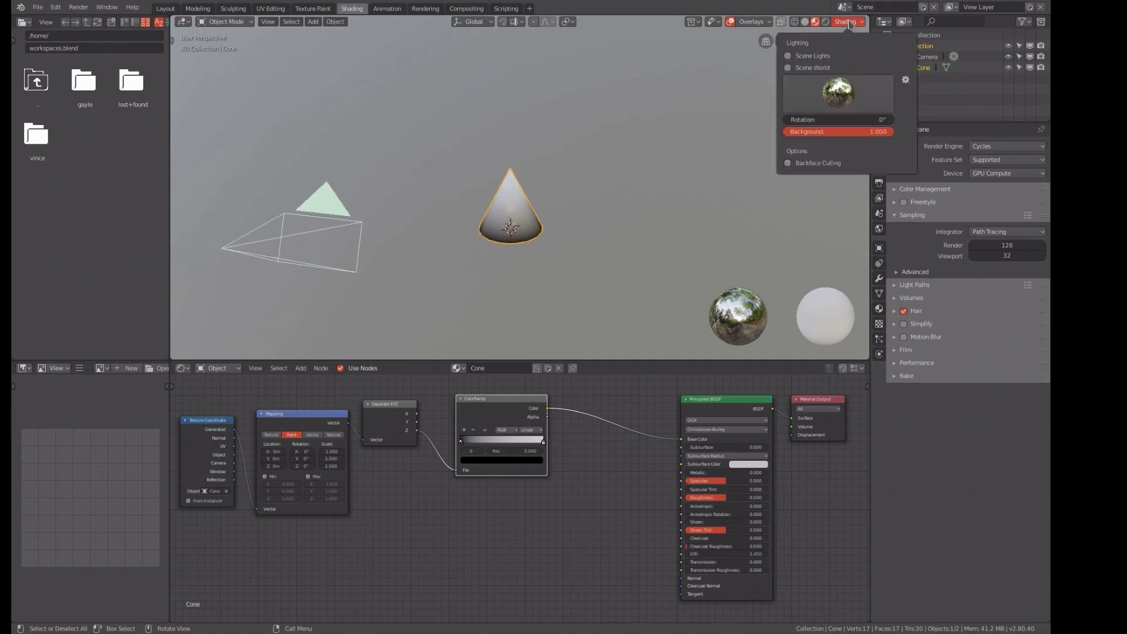
left_click(824, 22)
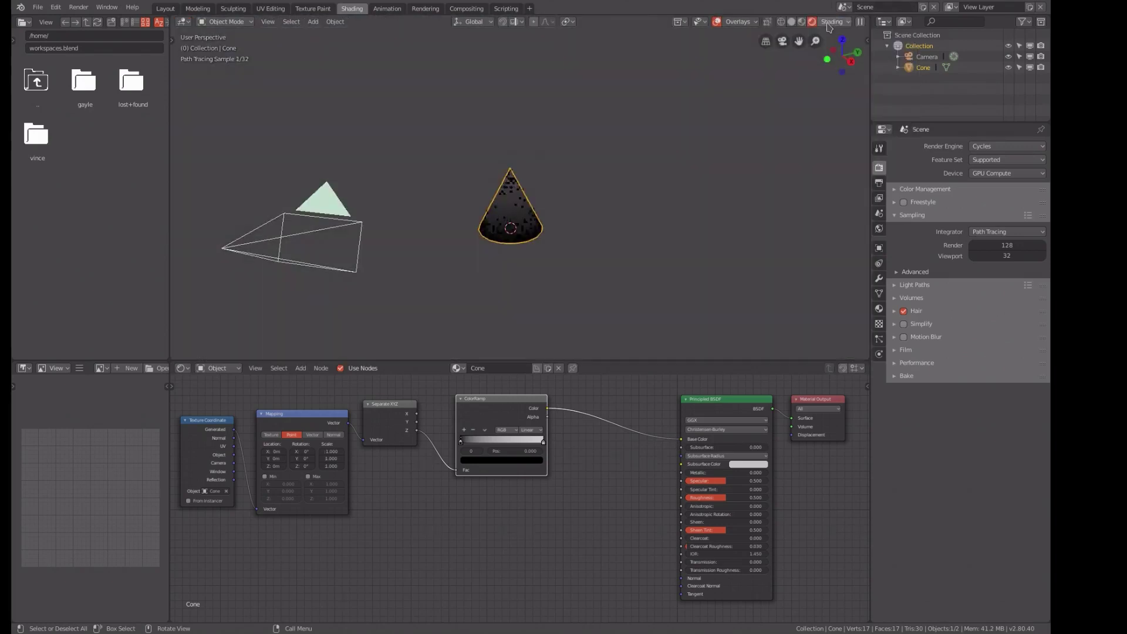
left_click(827, 24)
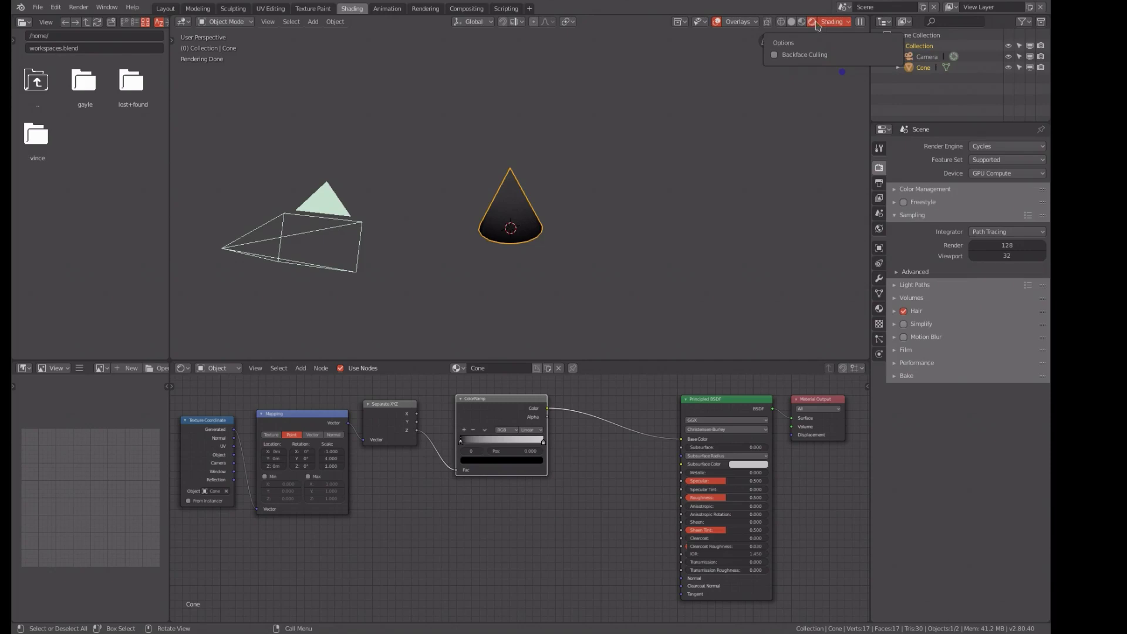
left_click(801, 22)
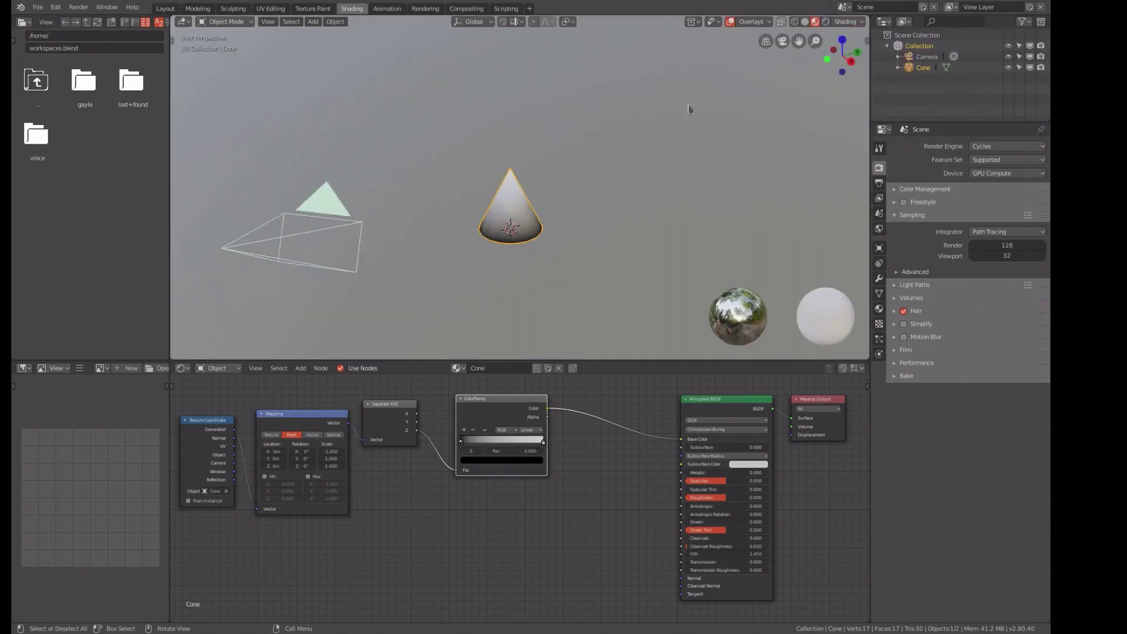
Step: Switch the viewport to Solid shading with Color set to Texture
left_click(849, 22)
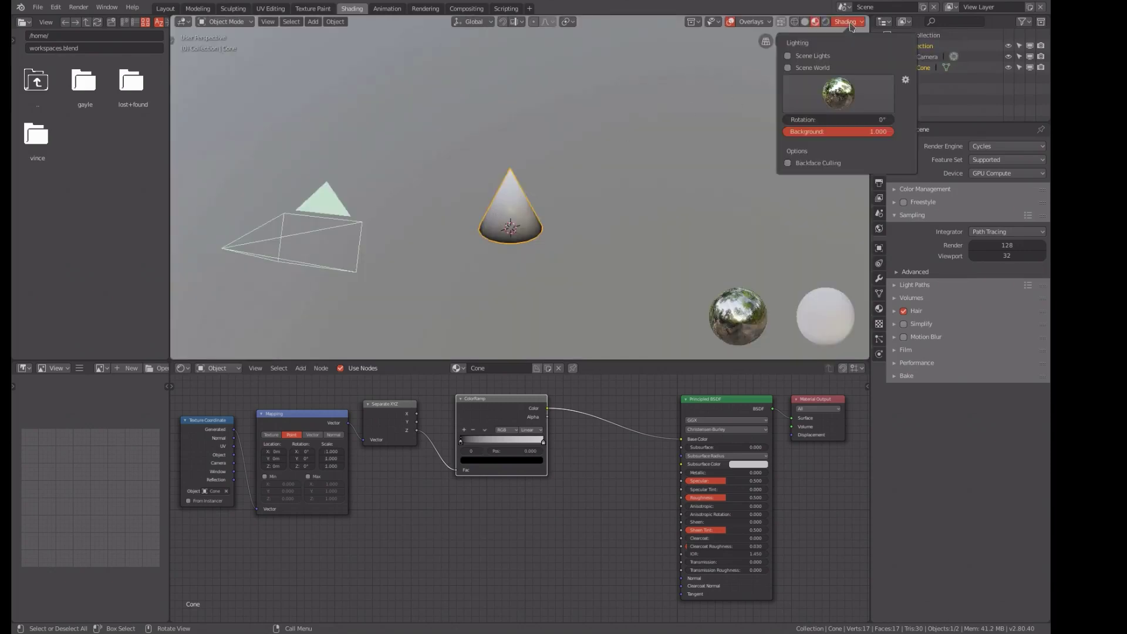
left_click(805, 22)
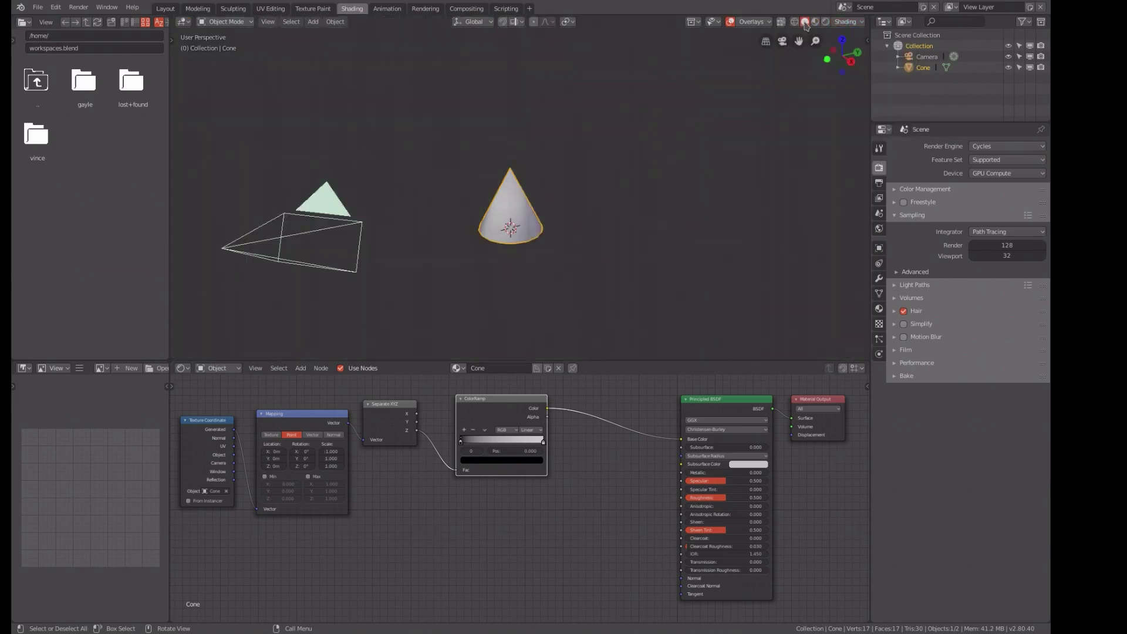
left_click(844, 22)
left_click(897, 138)
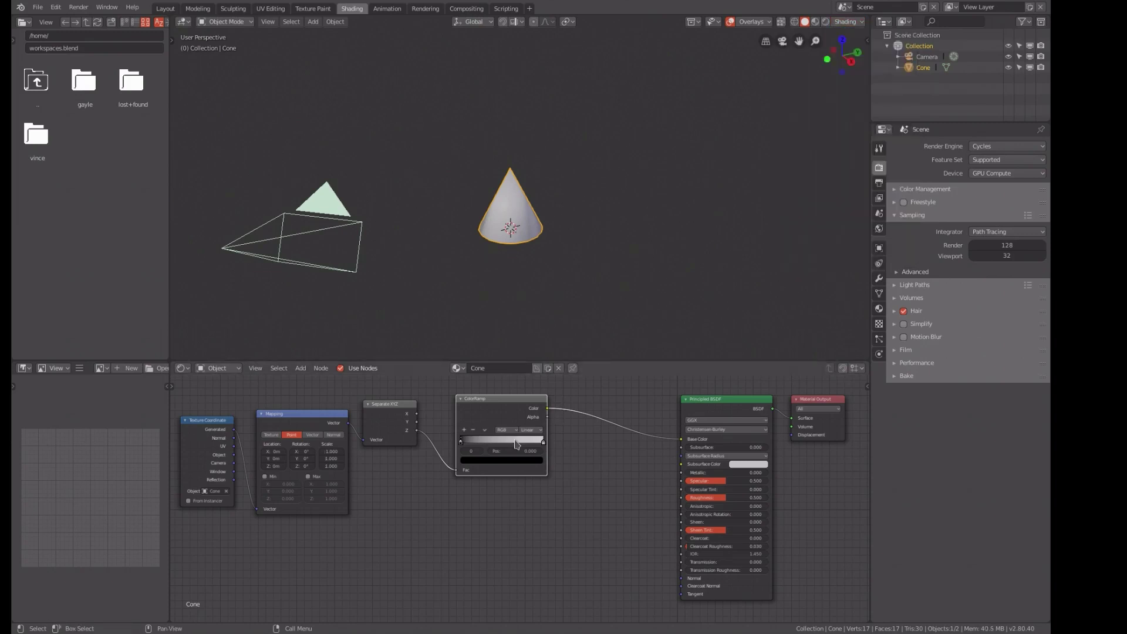
scroll(516, 445, "up", 1)
Step: Zoom into the ColorRamp node and add a middle stop at 0.5, then select the end stop
middle_click_drag(540, 442, 571, 499)
scroll(571, 499, "up", 1)
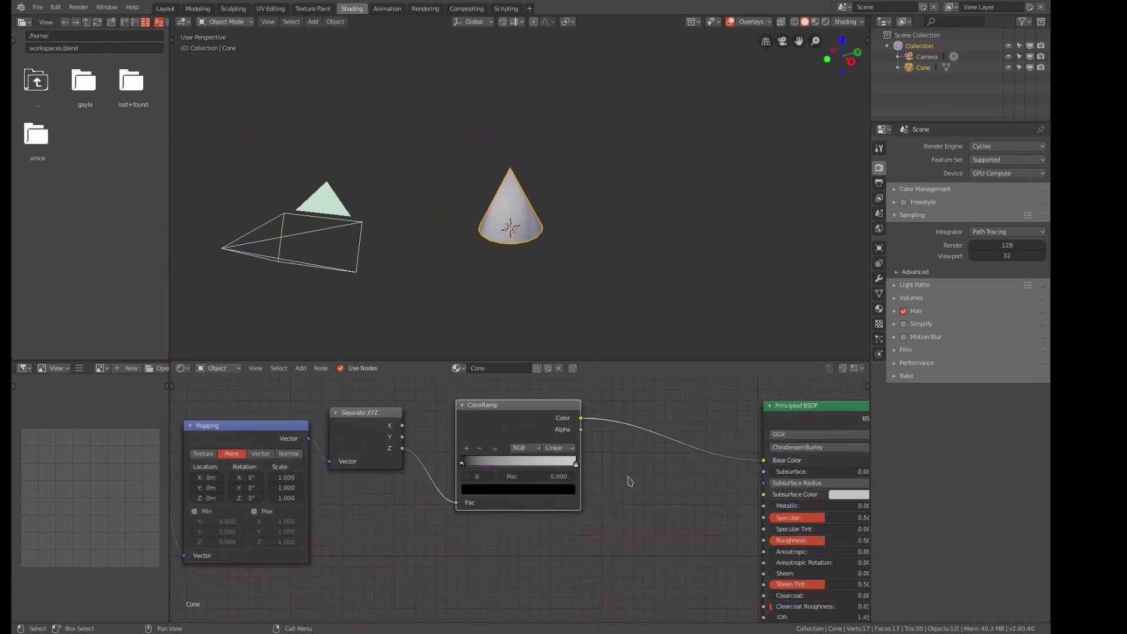
scroll(630, 481, "up", 1)
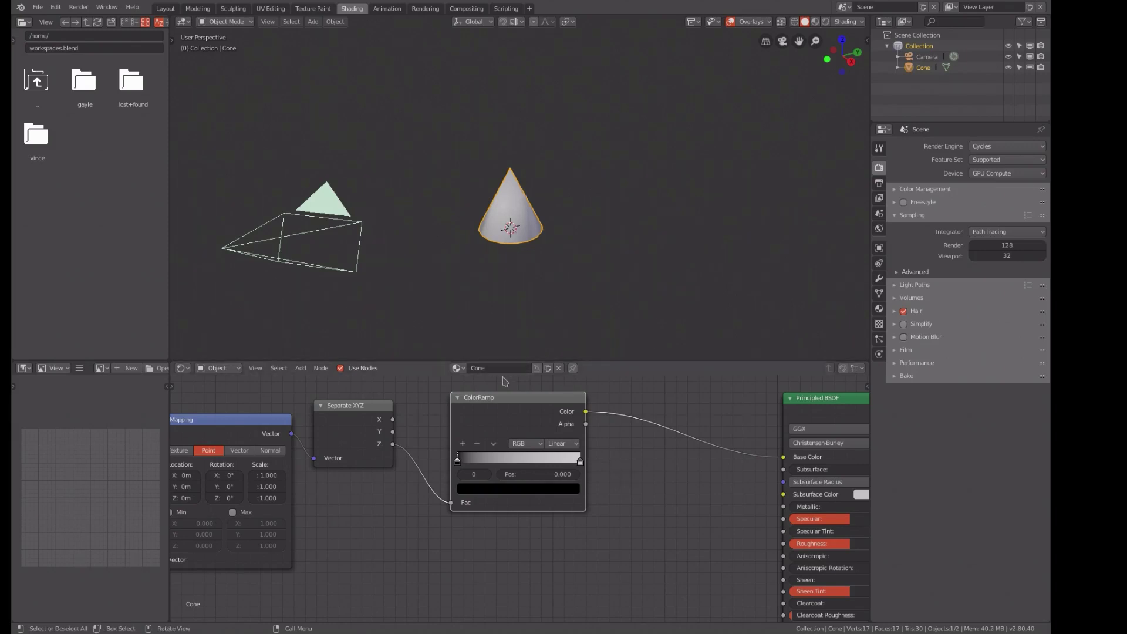
left_click(463, 444)
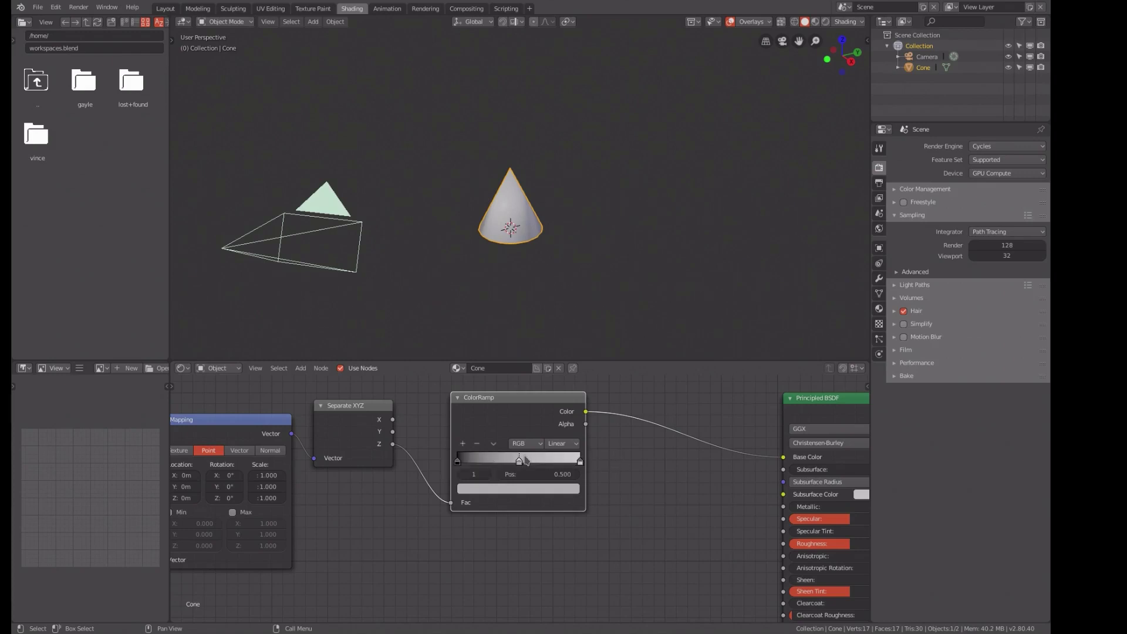
left_click(580, 459)
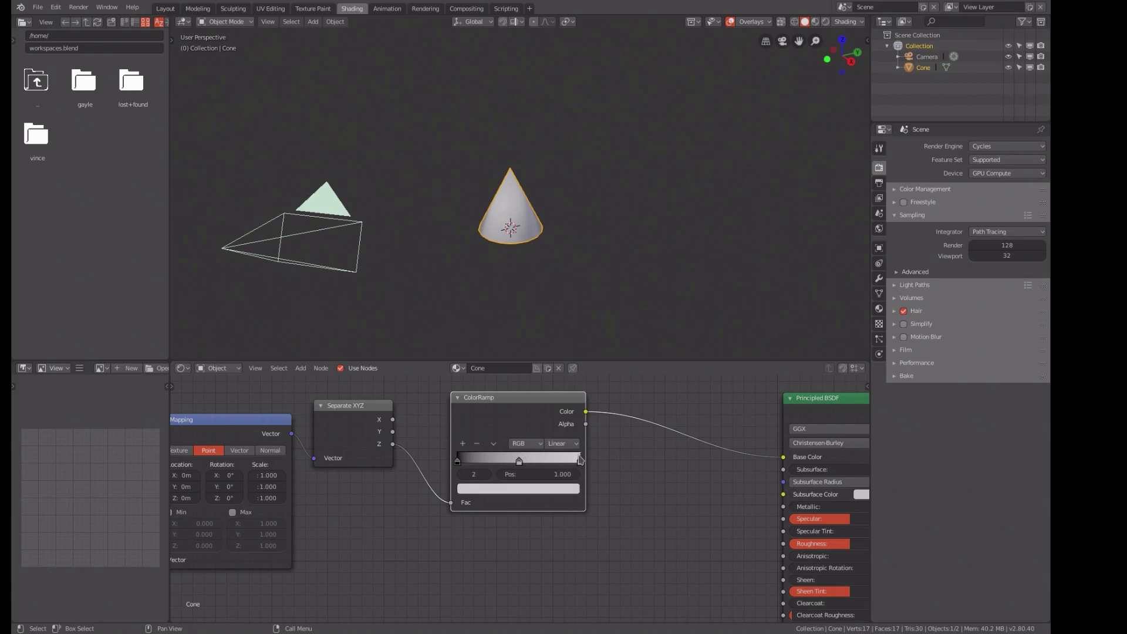
Step: Colour the ColorRamp's end stop blue, middle stop green and start stop full-brightness red
left_click(543, 489)
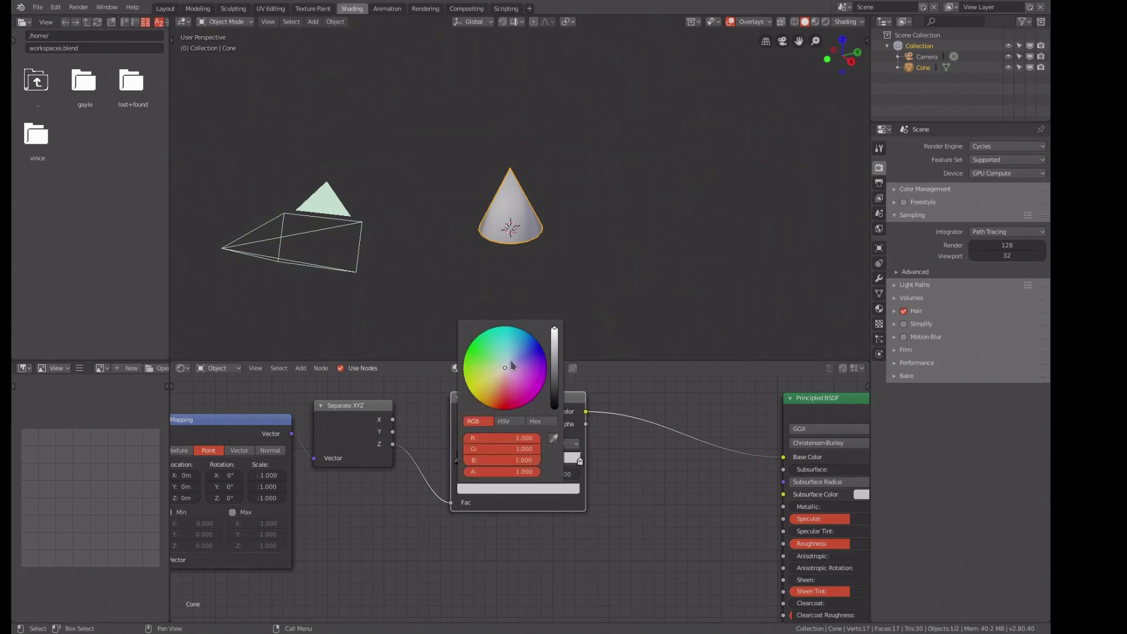
left_click_drag(504, 371, 540, 351)
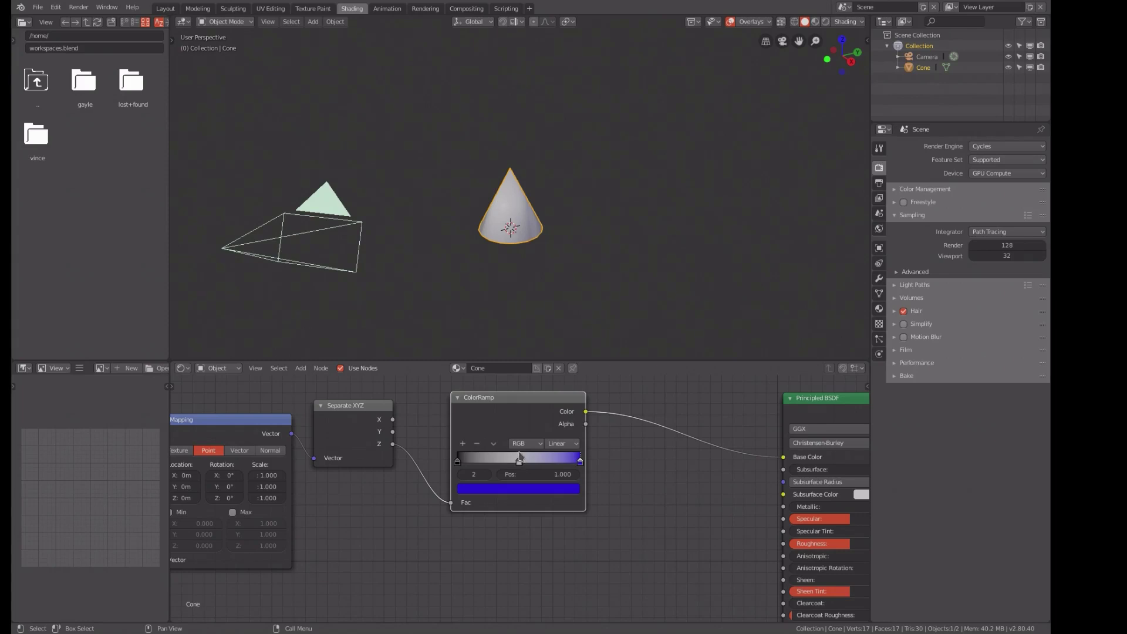
left_click(520, 459)
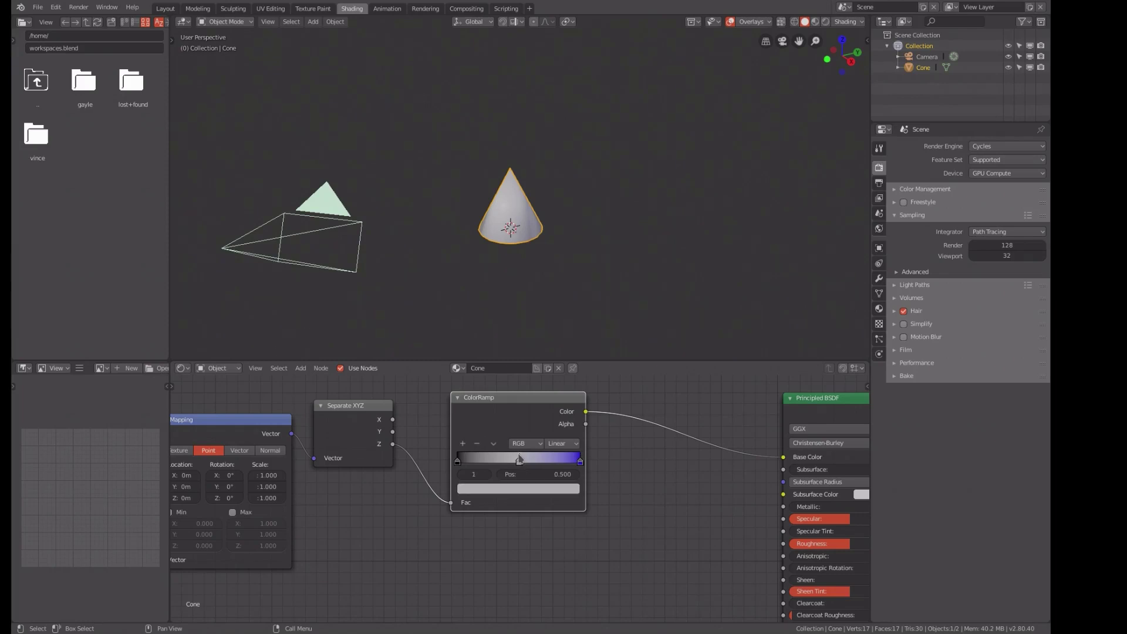
left_click(516, 491)
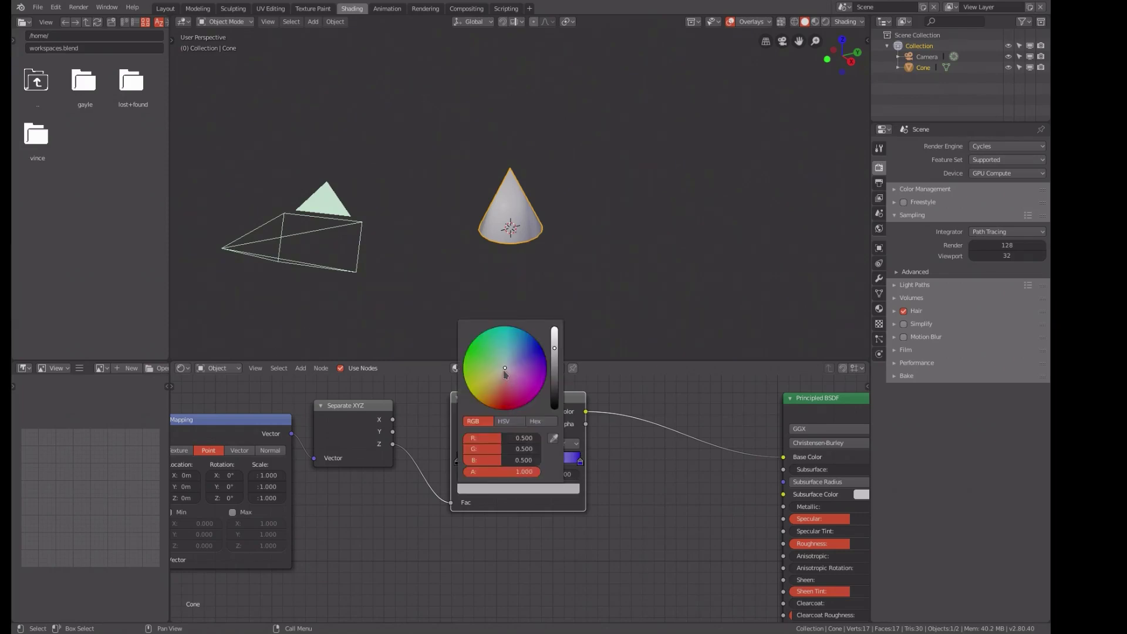
left_click_drag(504, 373, 468, 347)
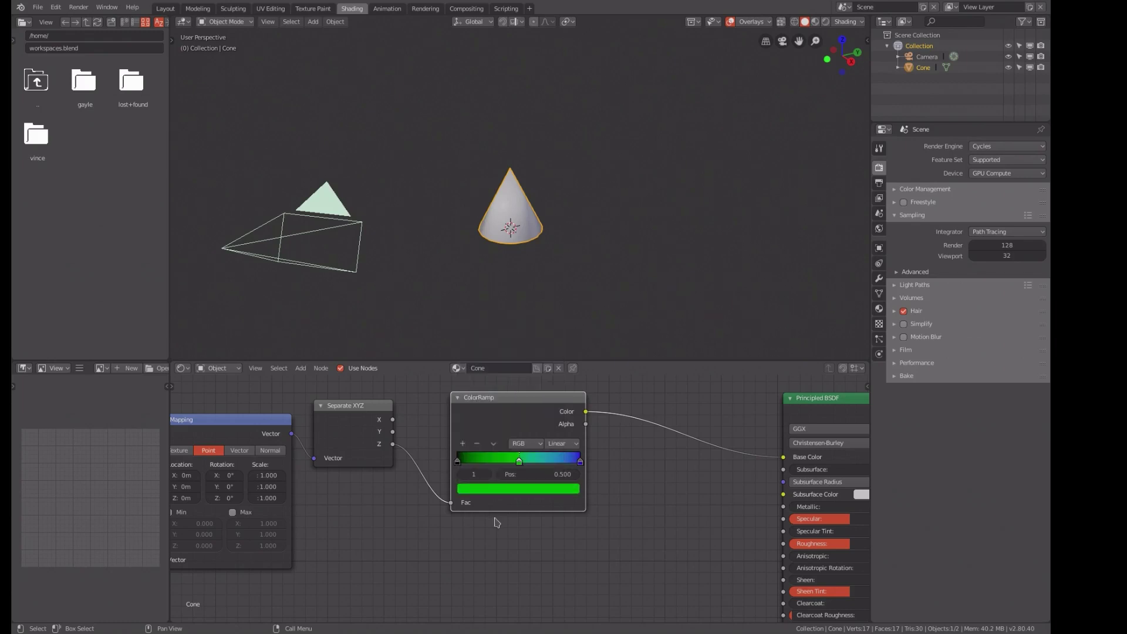
left_click(459, 462)
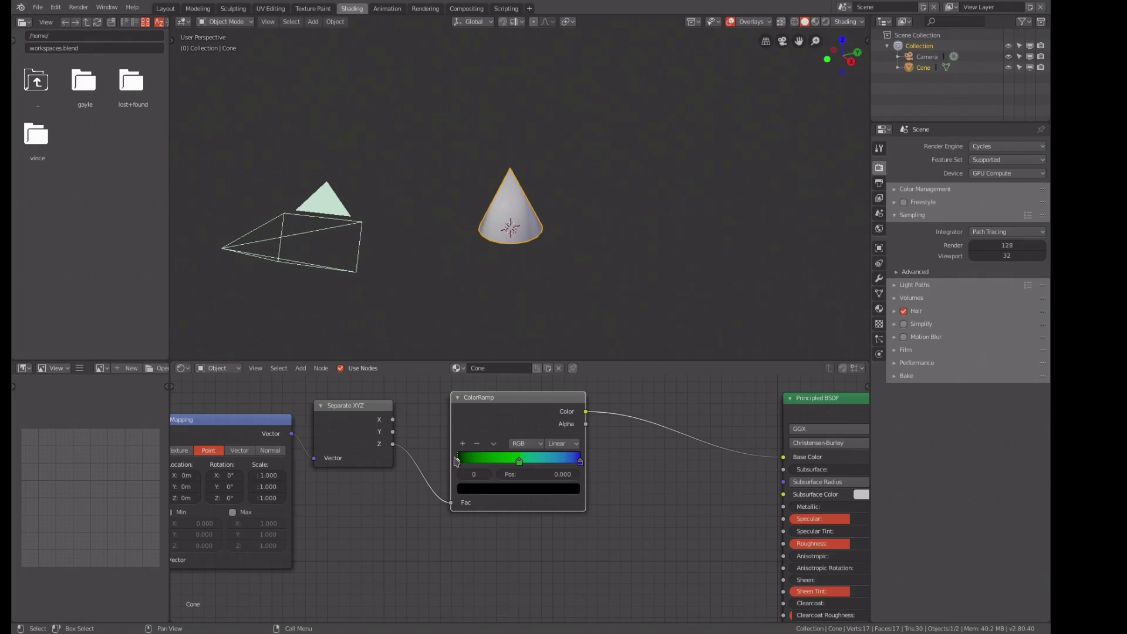
left_click(475, 492)
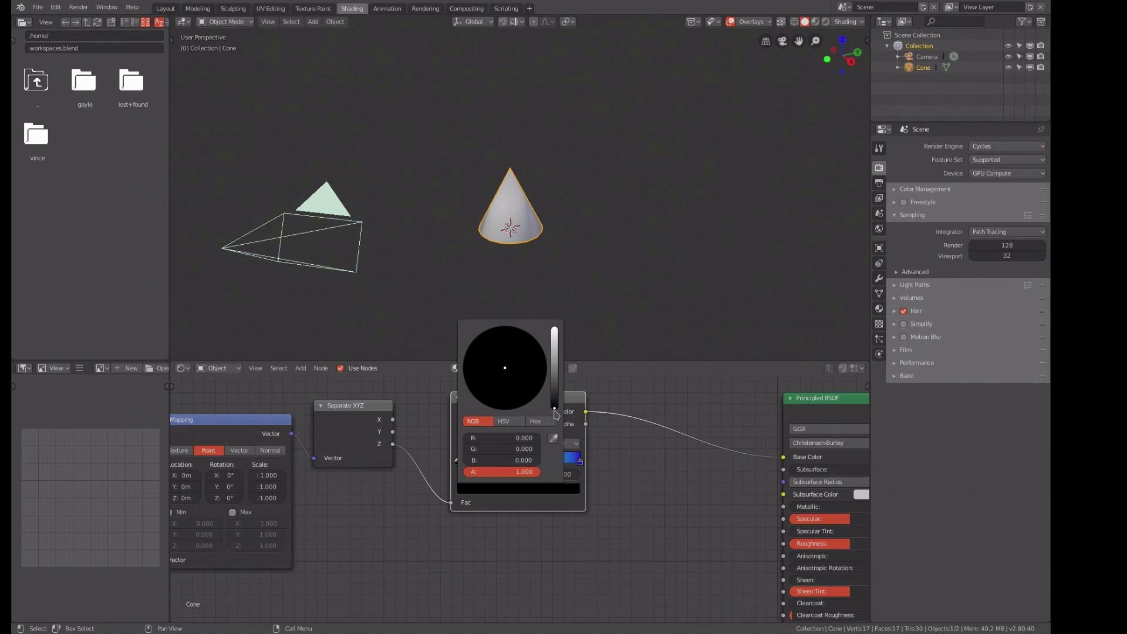
left_click_drag(555, 411, 561, 328)
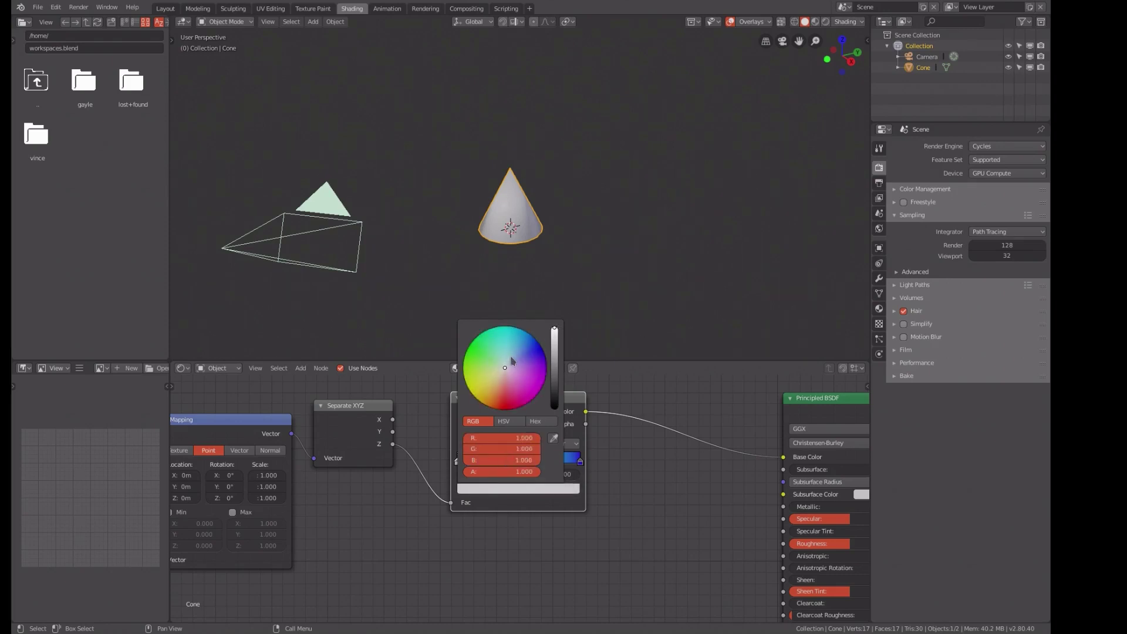
left_click_drag(504, 368, 504, 408)
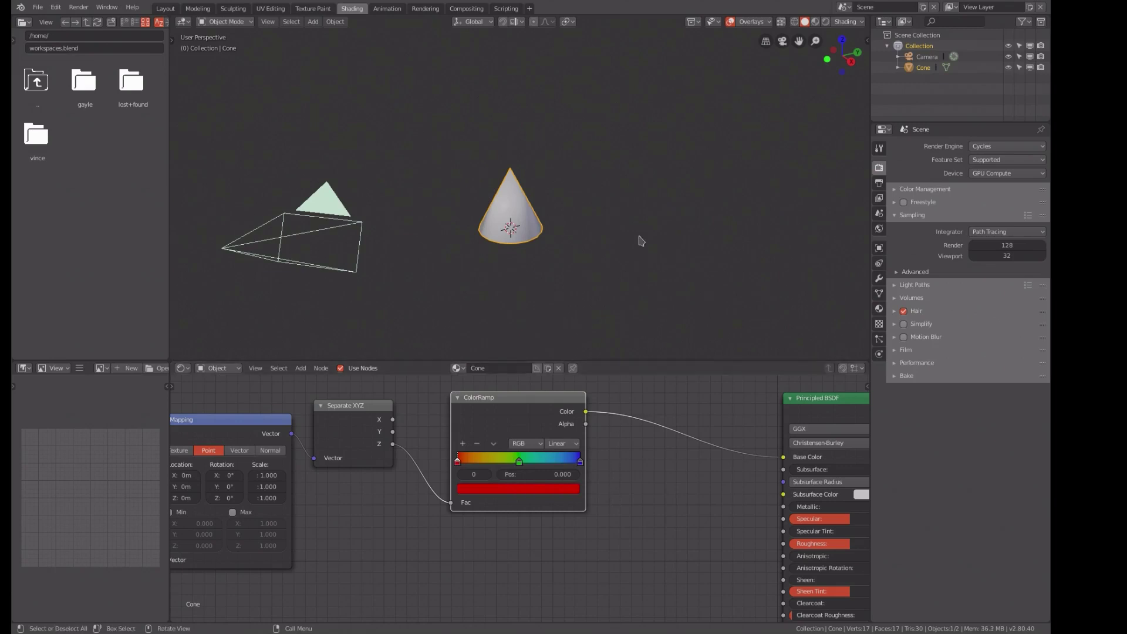
Step: Switch the viewport to Rendered shading and zoom and orbit in on the rainbow cone
left_click(825, 22)
right_click(711, 124)
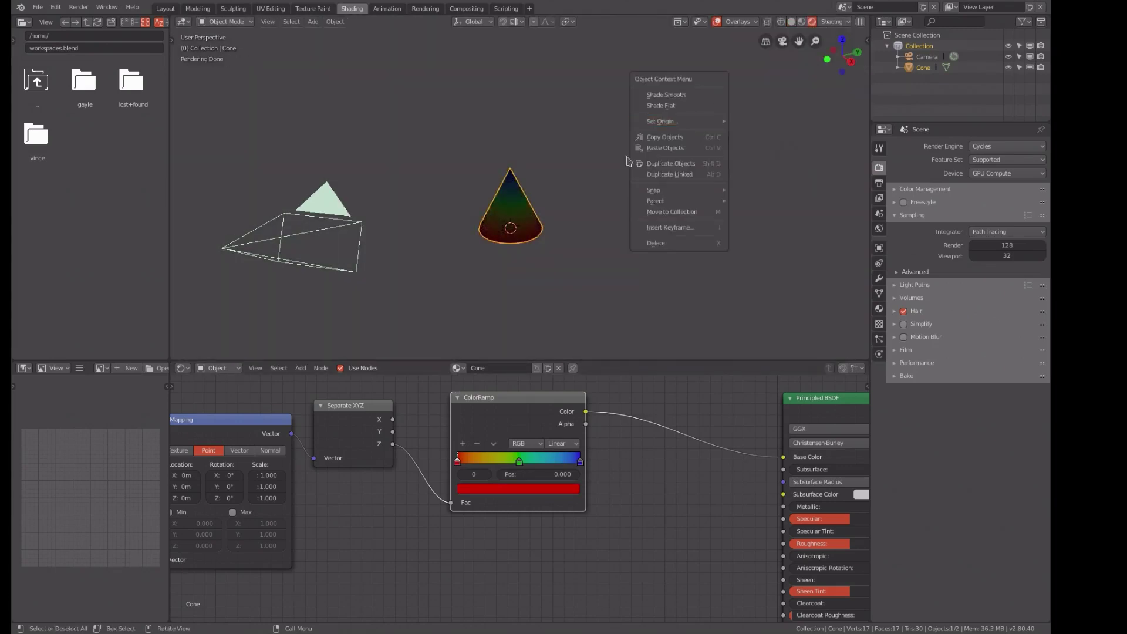
scroll(520, 242, "up", 3)
middle_click_drag(549, 230, 614, 207)
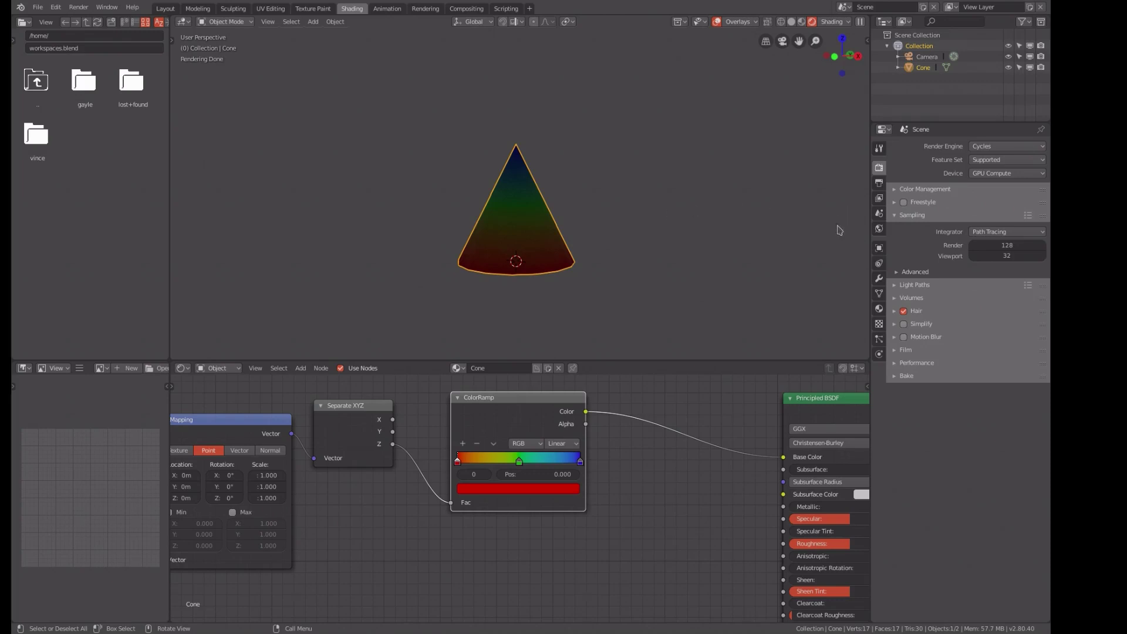
left_click(879, 229)
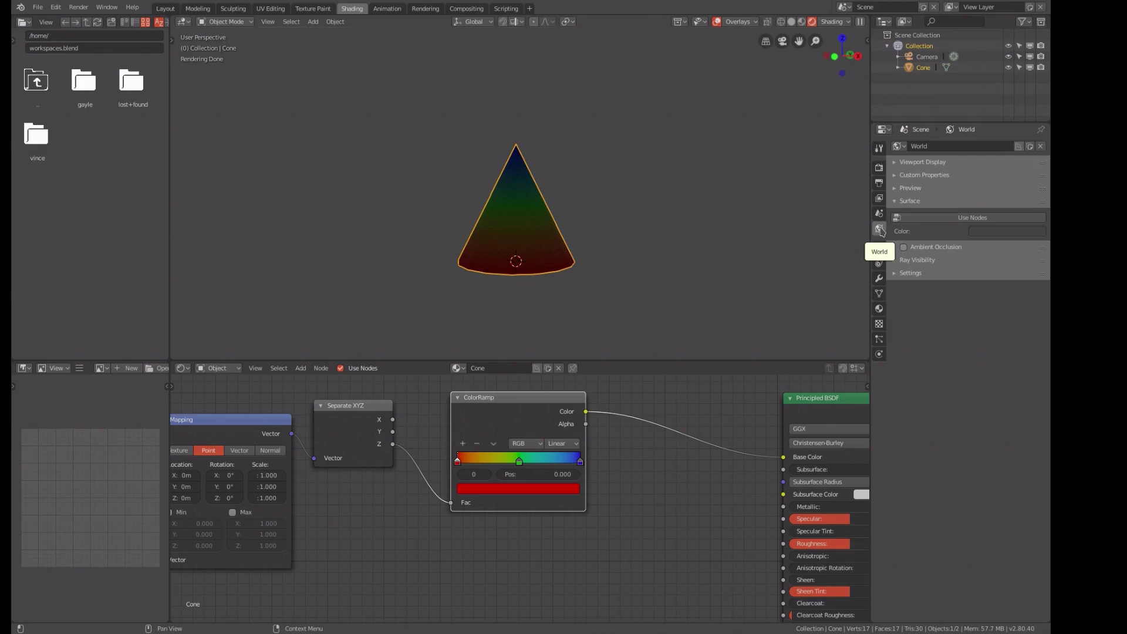
Step: Enable world nodes and set the background colour to white with strength 3
left_click(1018, 222)
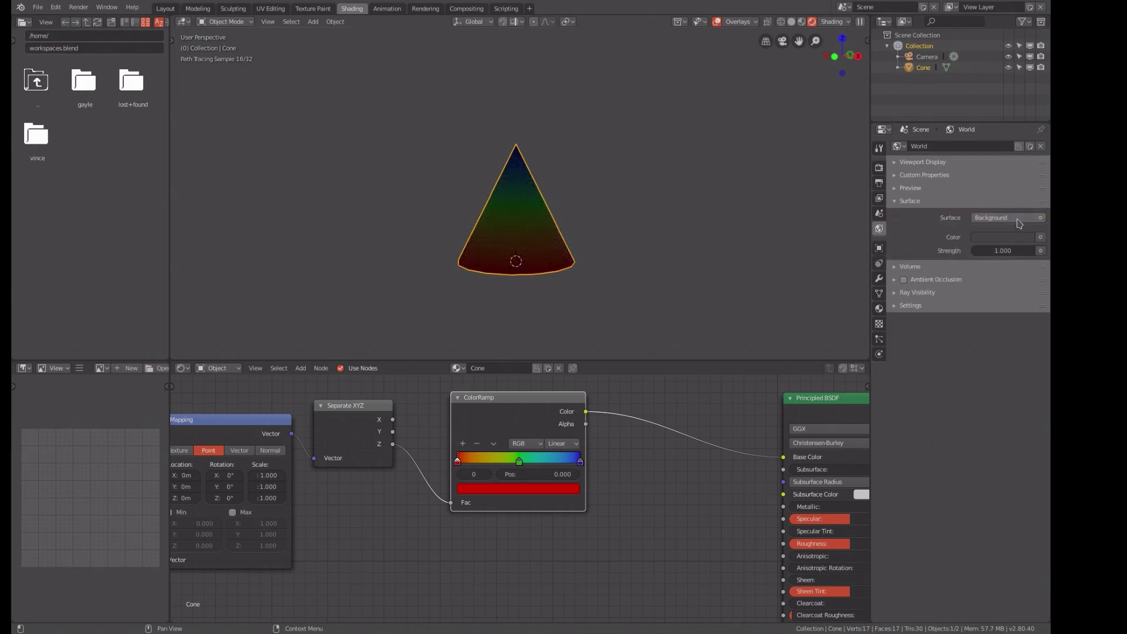
left_click(1012, 238)
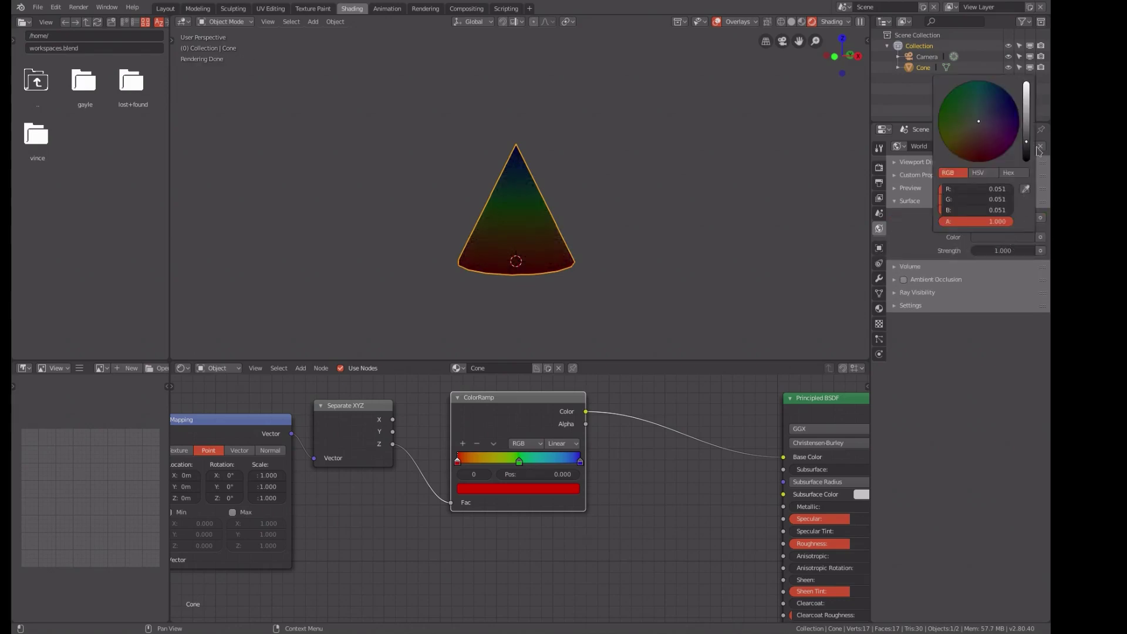
left_click_drag(1027, 143, 1026, 82)
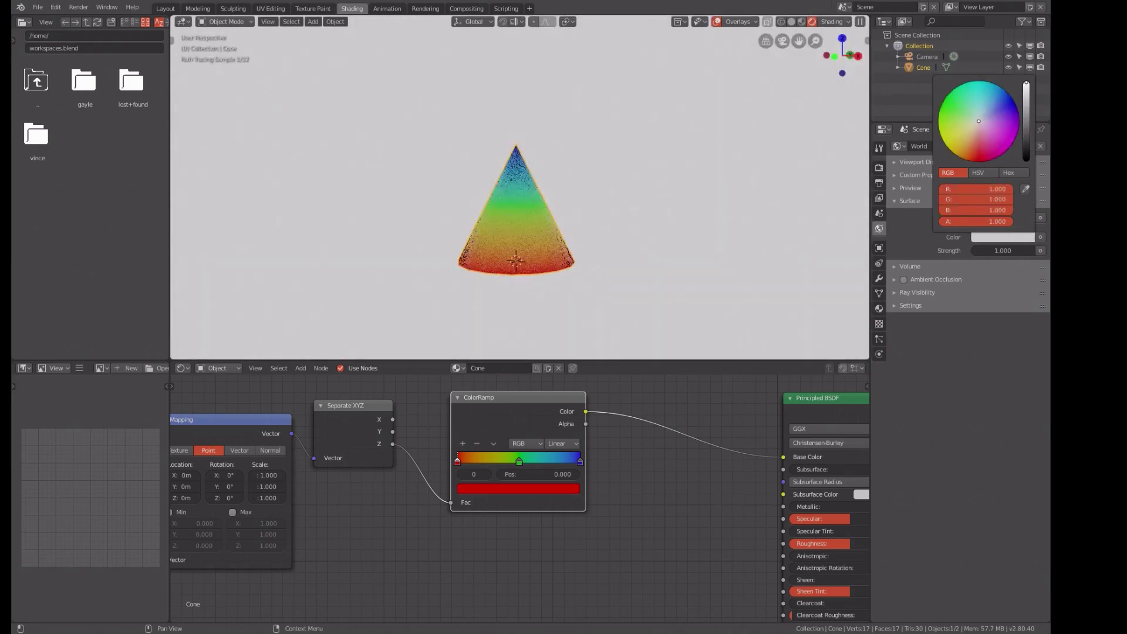
left_click(1001, 251)
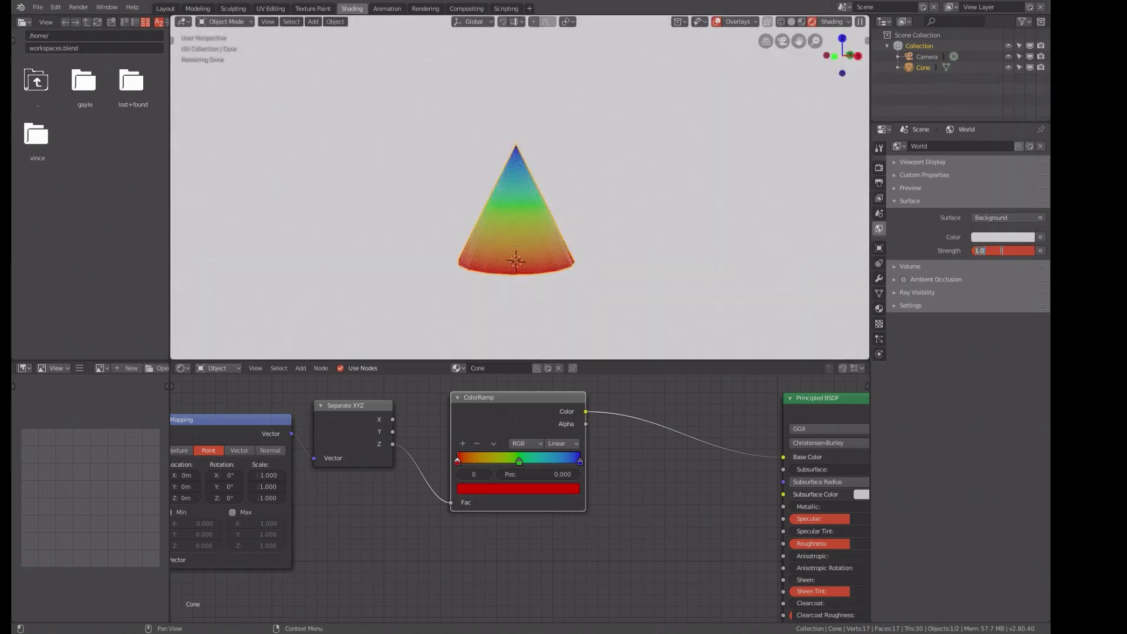
key("Return")
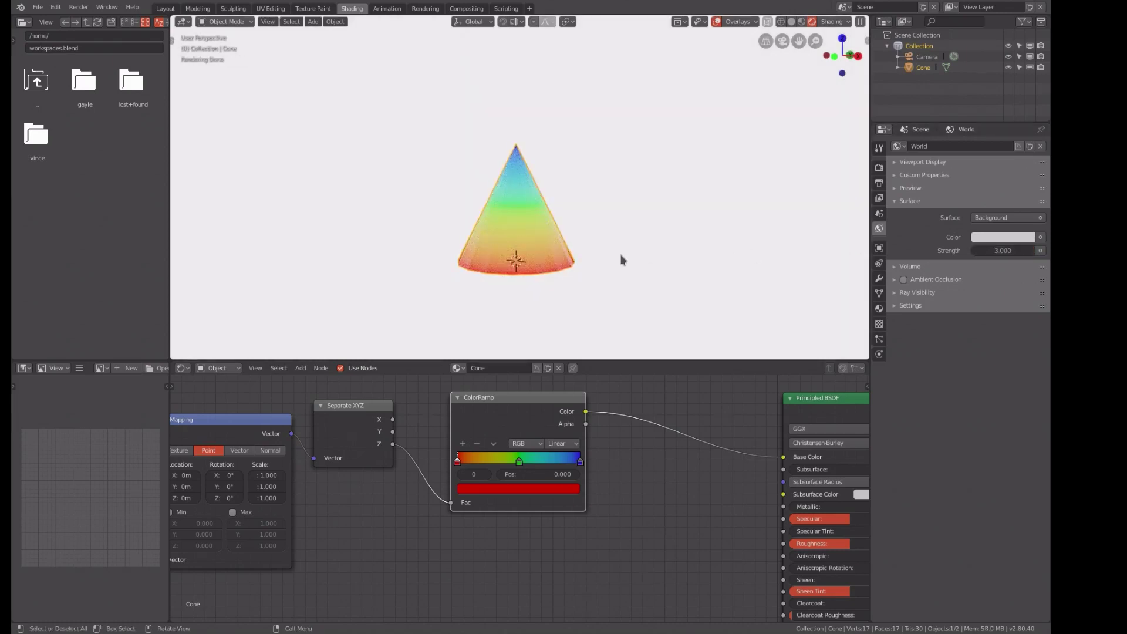
Step: Orbit and zoom the viewport to a close side view of the cone
scroll(619, 255, "up", 2)
scroll(615, 257, "down", 2)
mouse_move(614, 254)
middle_mouse_down()
mouse_move(631, 282)
mouse_move(738, 241)
mouse_move(674, 260)
middle_mouse_up()
scroll(674, 260, "up", 2)
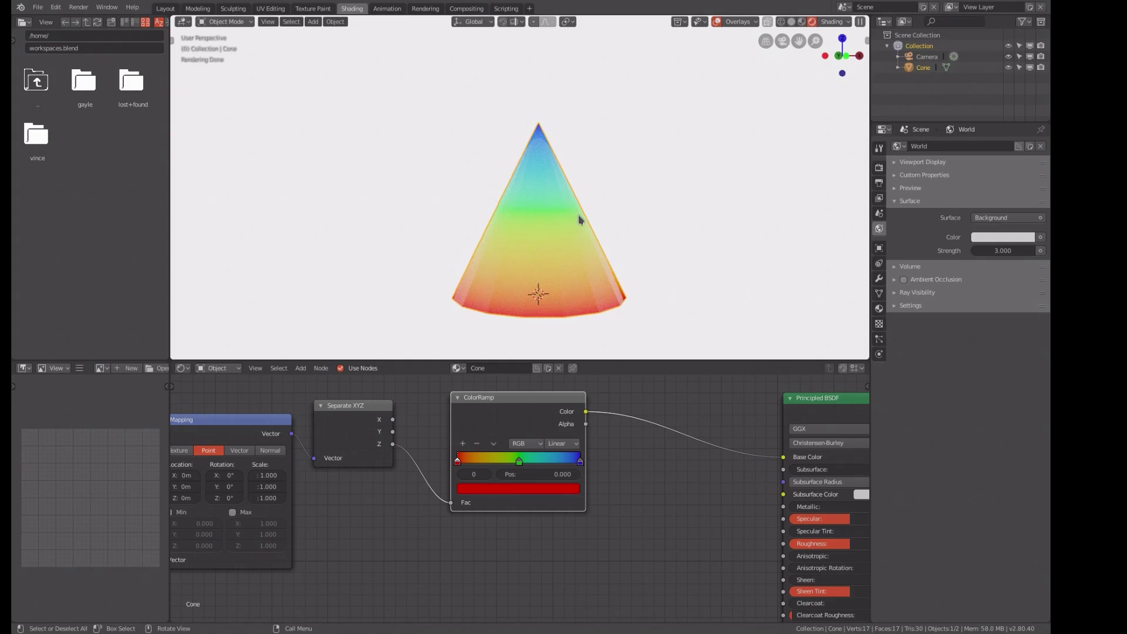
middle_click_drag(541, 244, 583, 252)
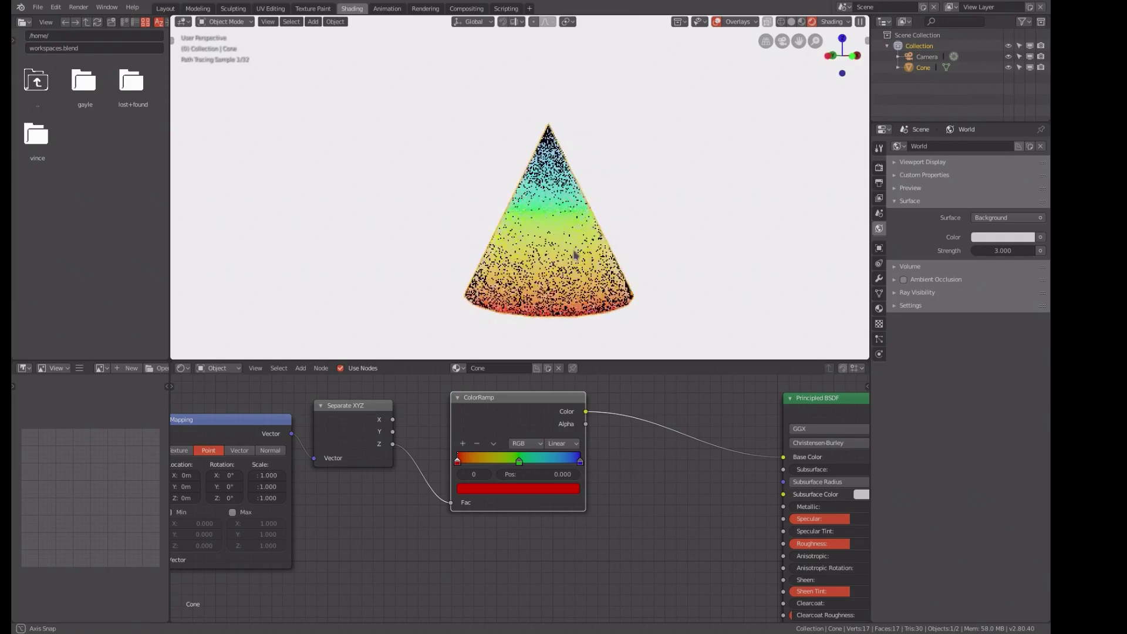
scroll(581, 259, "up", 2)
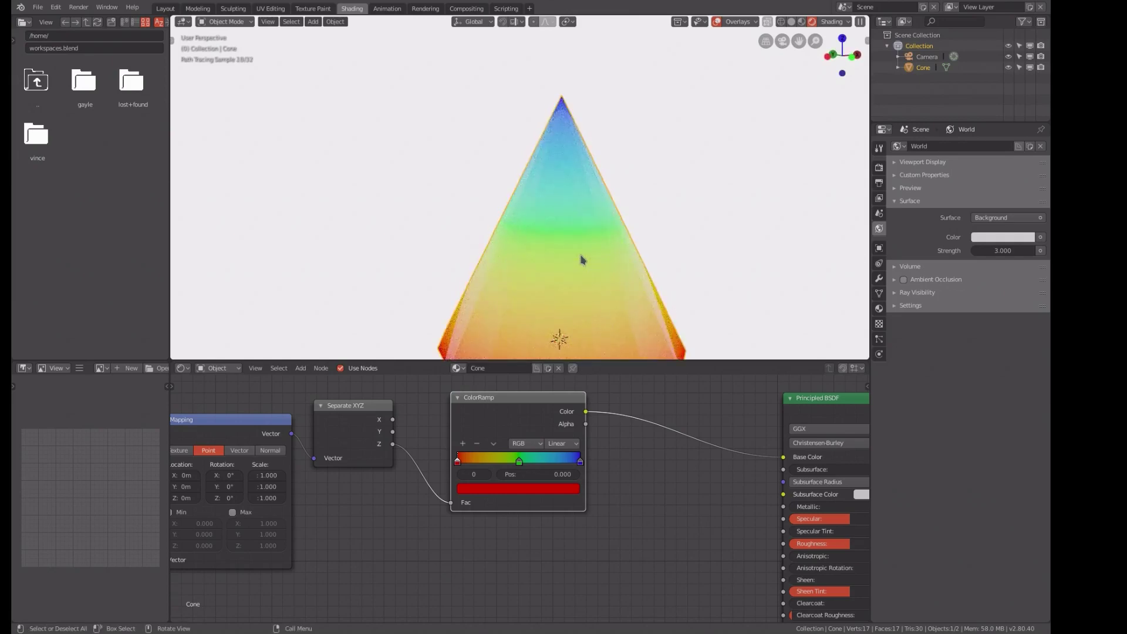
scroll(583, 260, "down", 3)
middle_click_drag(585, 259, 583, 262)
scroll(583, 261, "up", 1)
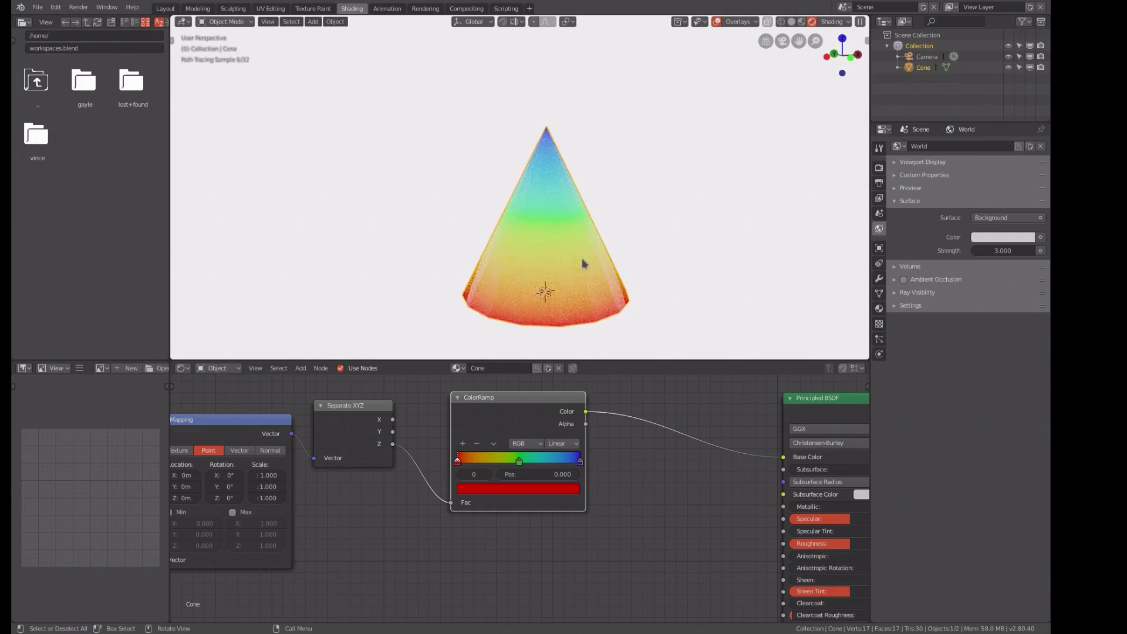
Step: Apply Shade Smooth to the cone from its right-click object menu
right_click(520, 242)
mouse_move(522, 245)
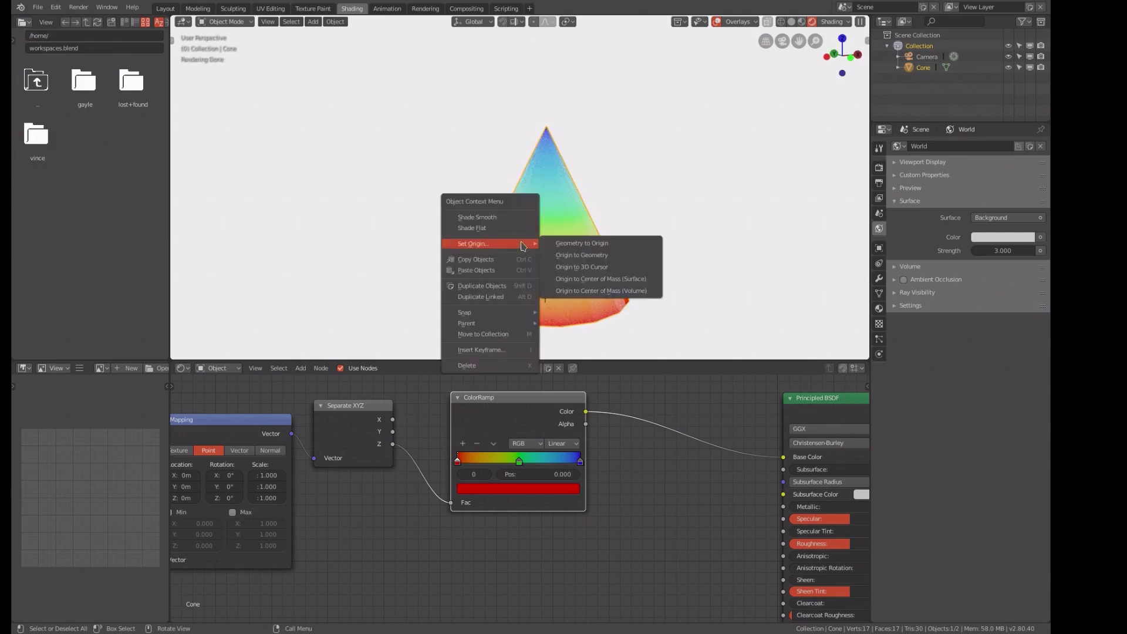
left_click(507, 217)
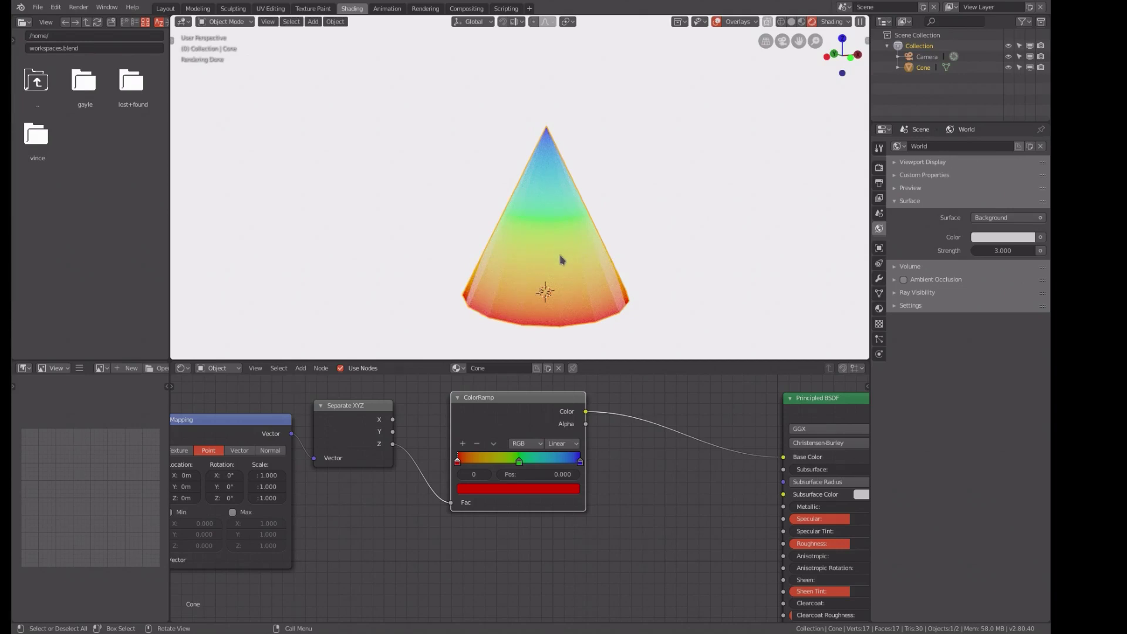
scroll(709, 441, "down", 3)
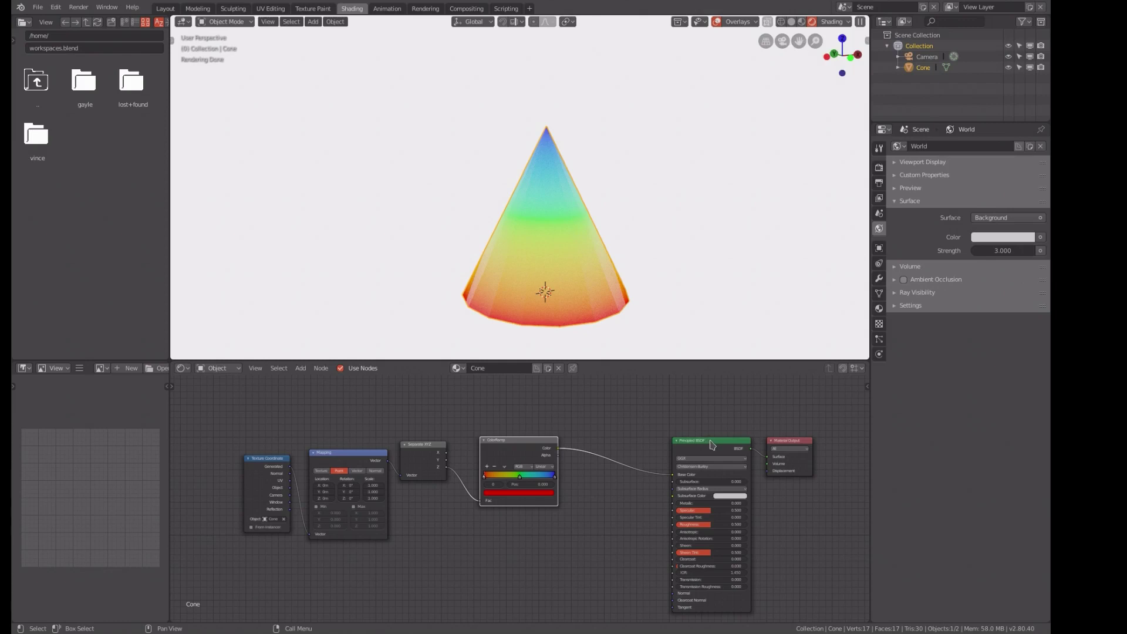
Step: Rearrange the Principled BSDF and Material Output nodes and add an Image Texture node below them
left_click_drag(711, 444, 666, 412)
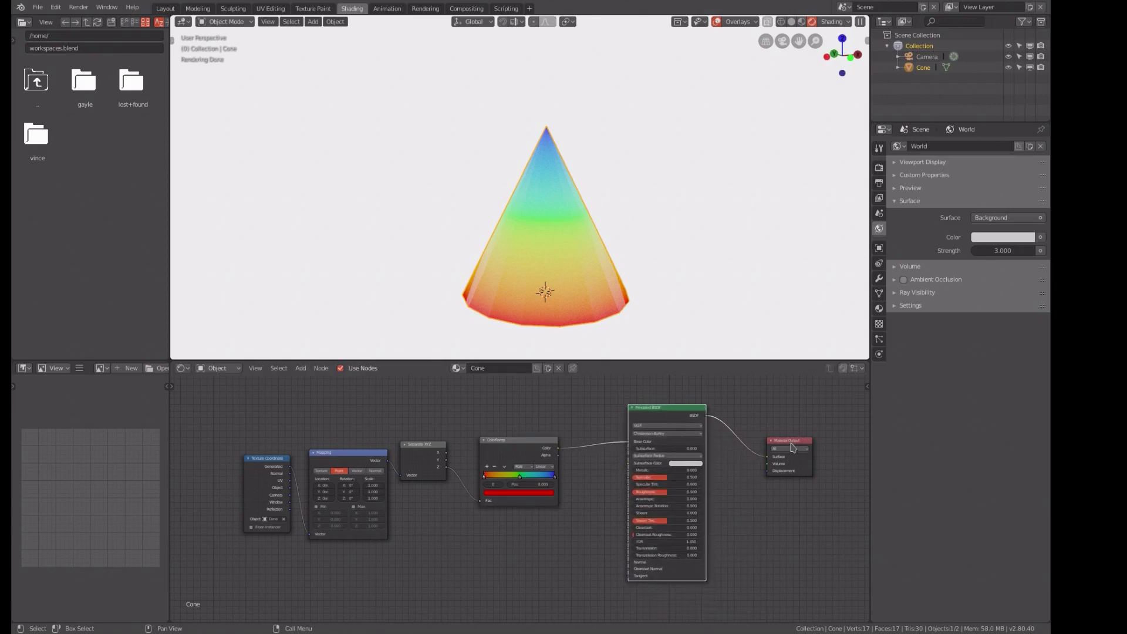
left_click_drag(791, 444, 793, 412)
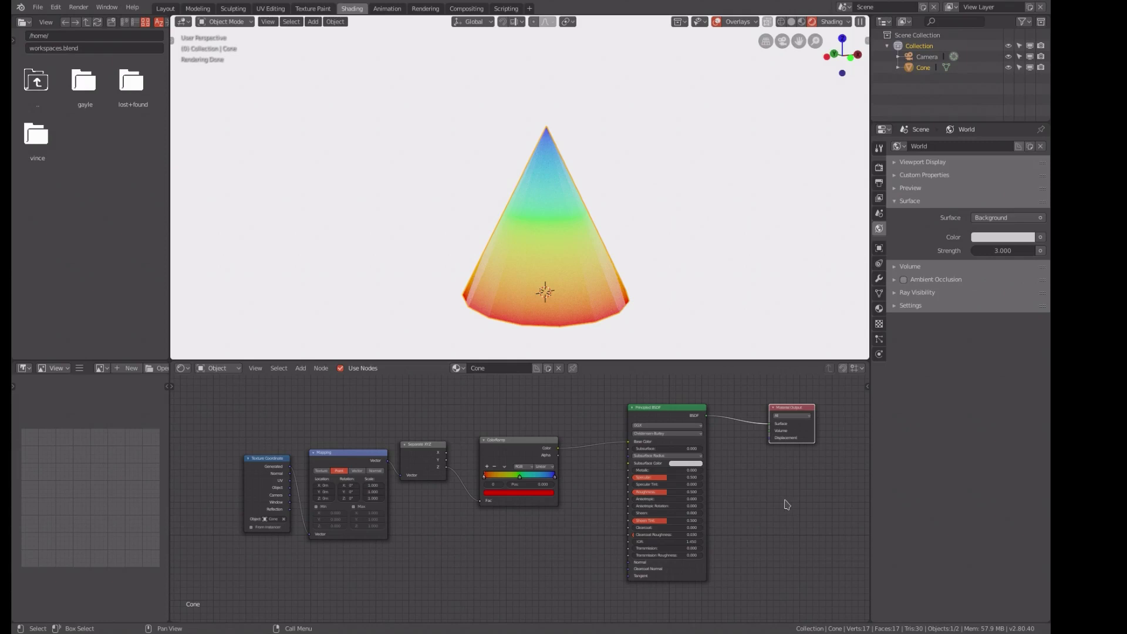
key("shift+a")
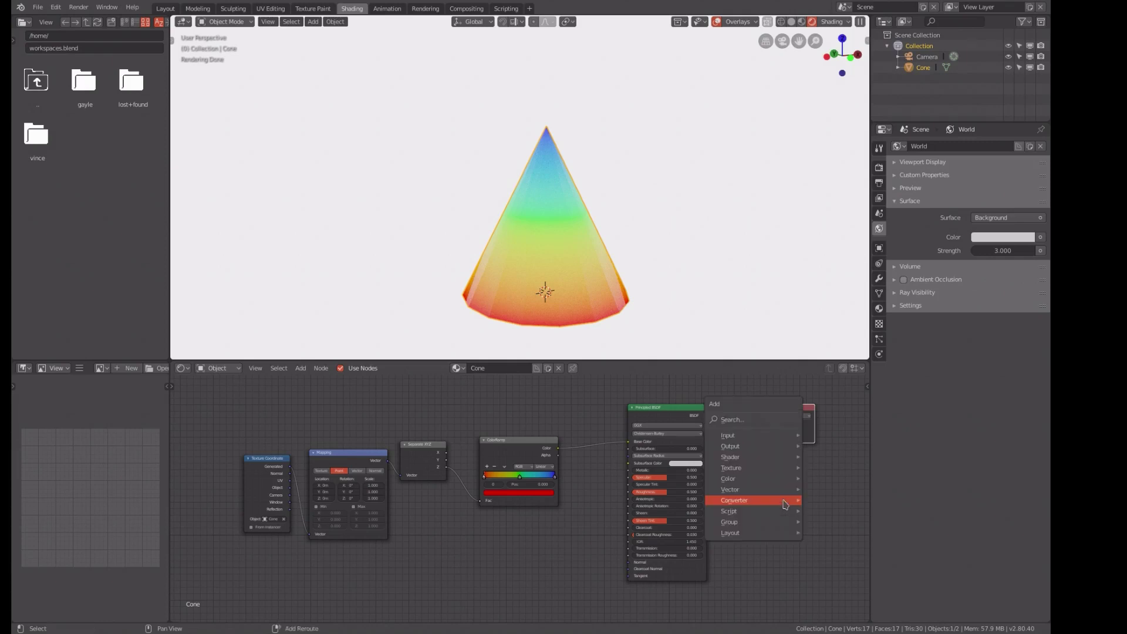
mouse_move(759, 468)
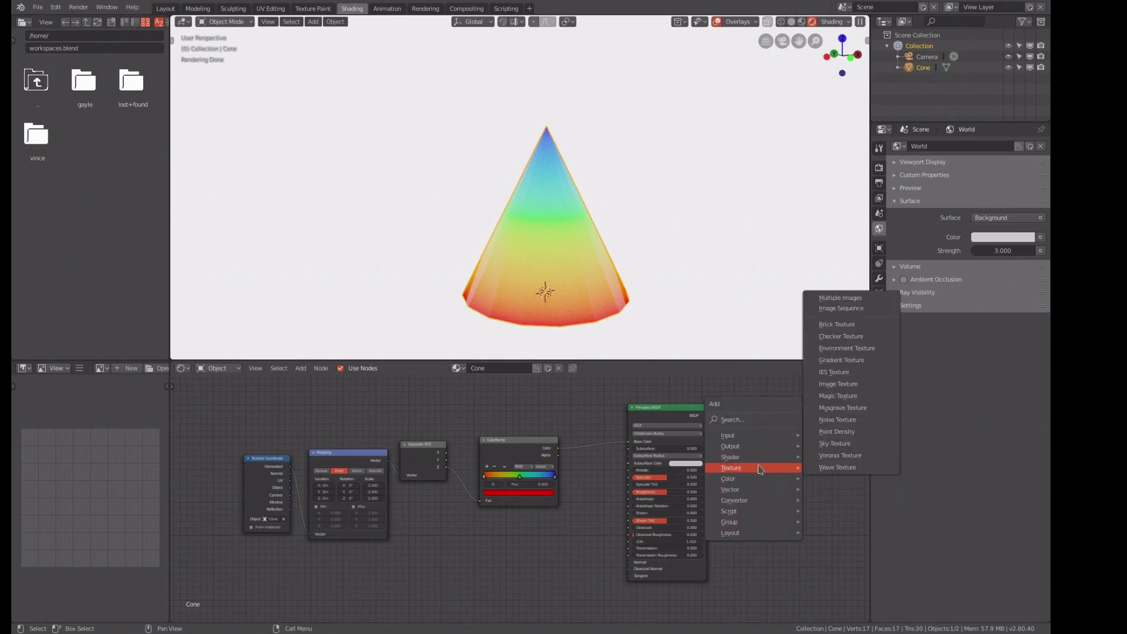
left_click(841, 384)
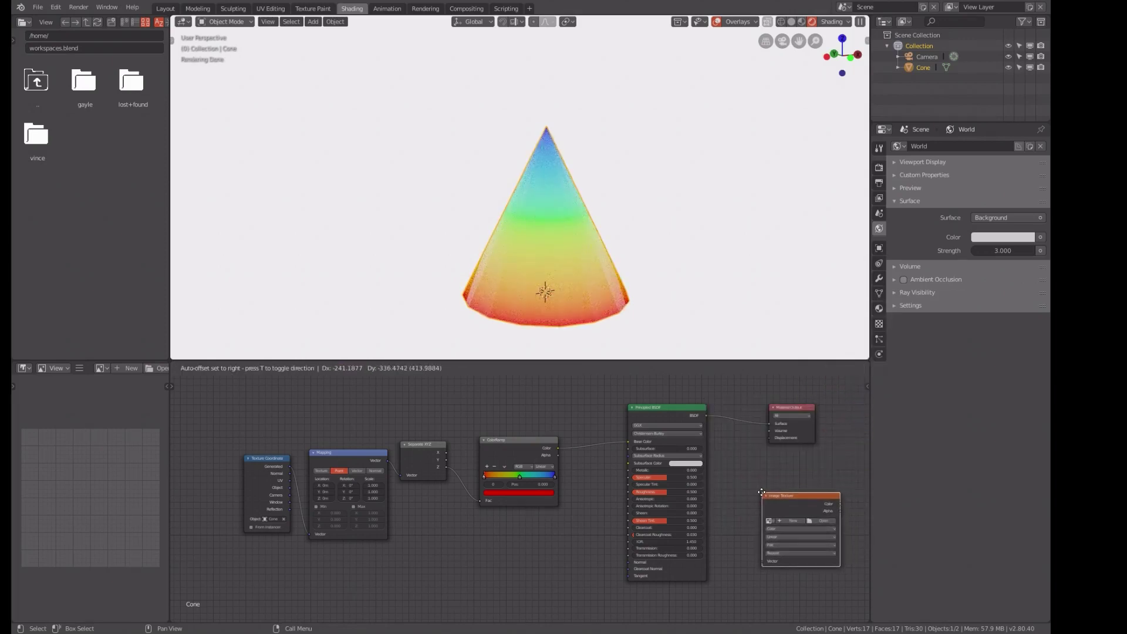
left_click(740, 488)
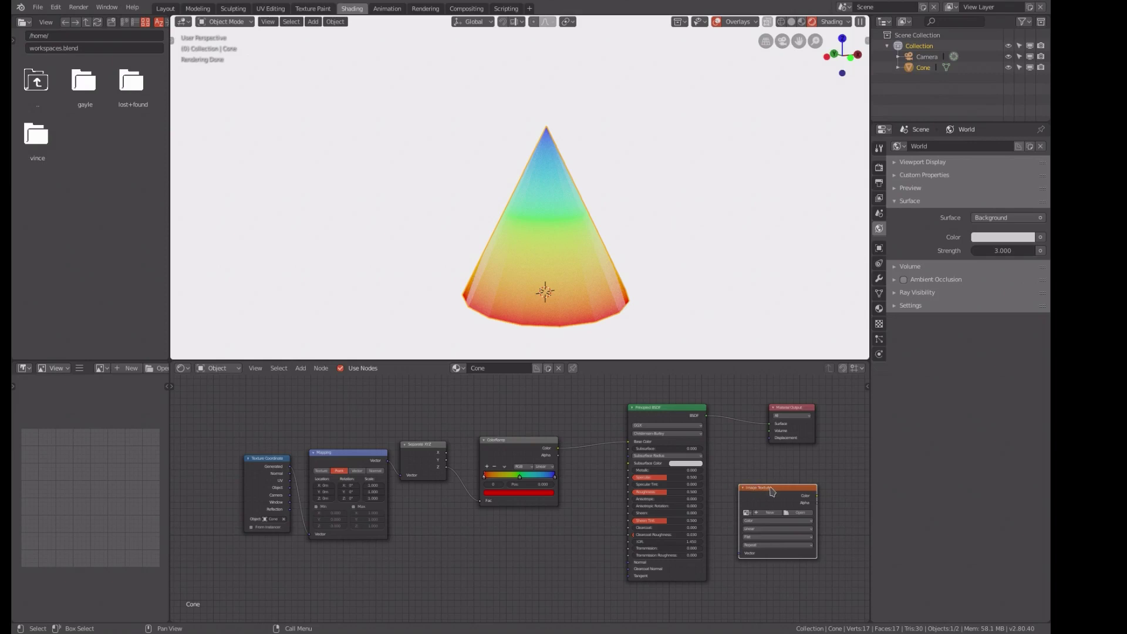
scroll(772, 491, "up", 1)
left_click_drag(826, 490, 813, 489)
Step: Load the CubeUV image into the Image Texture node and switch to the Texture Paint workspace
scroll(813, 489, "down", 1)
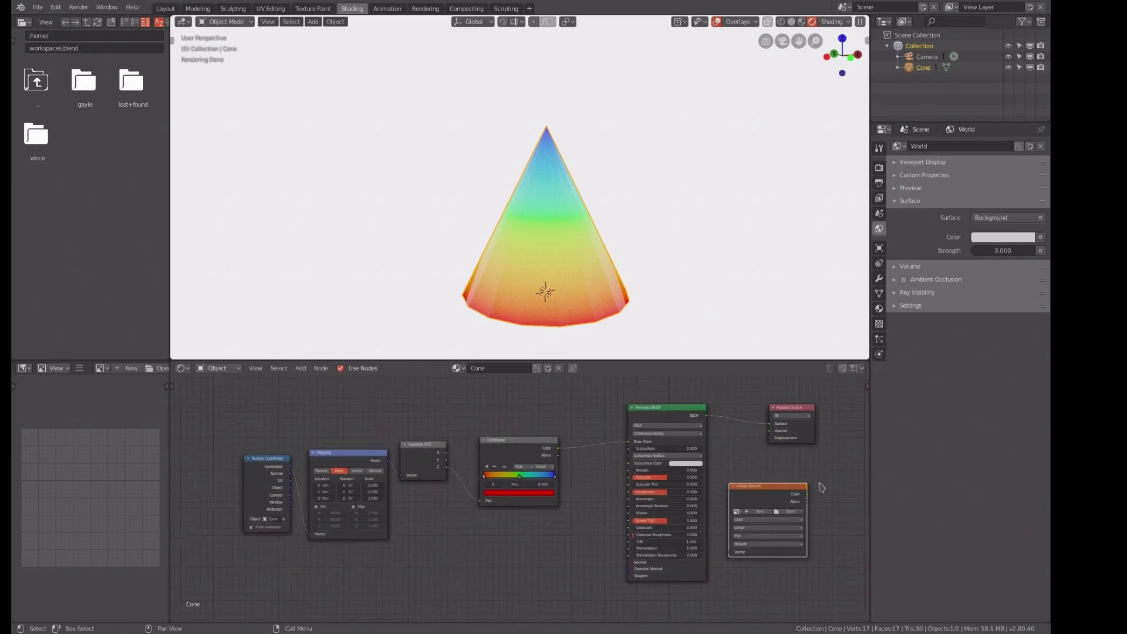
left_click(737, 510)
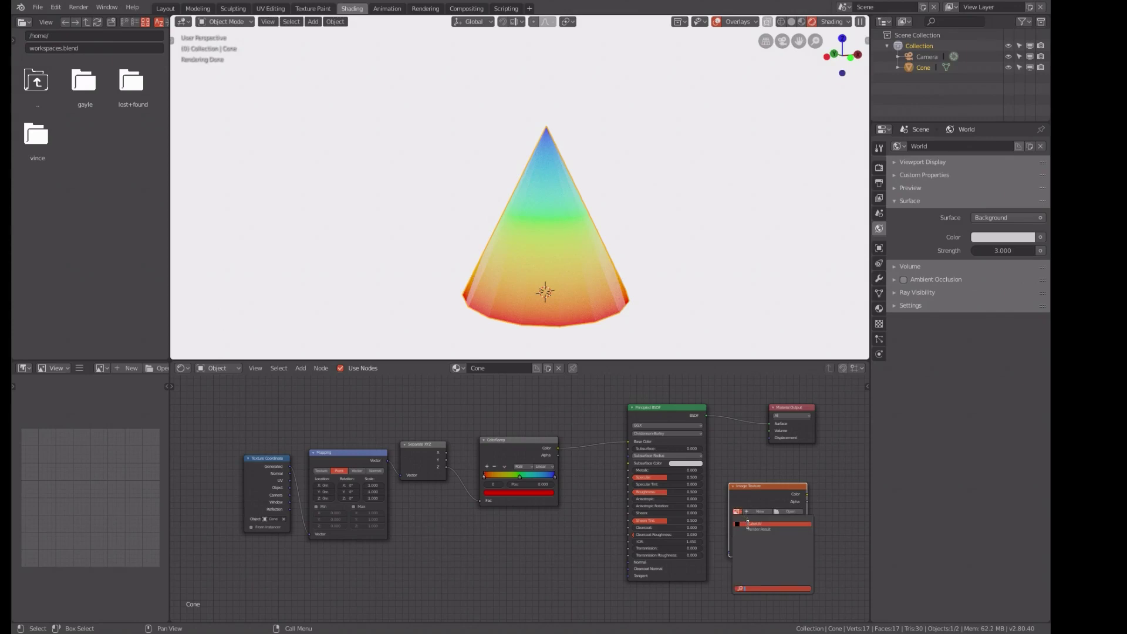
left_click(748, 525)
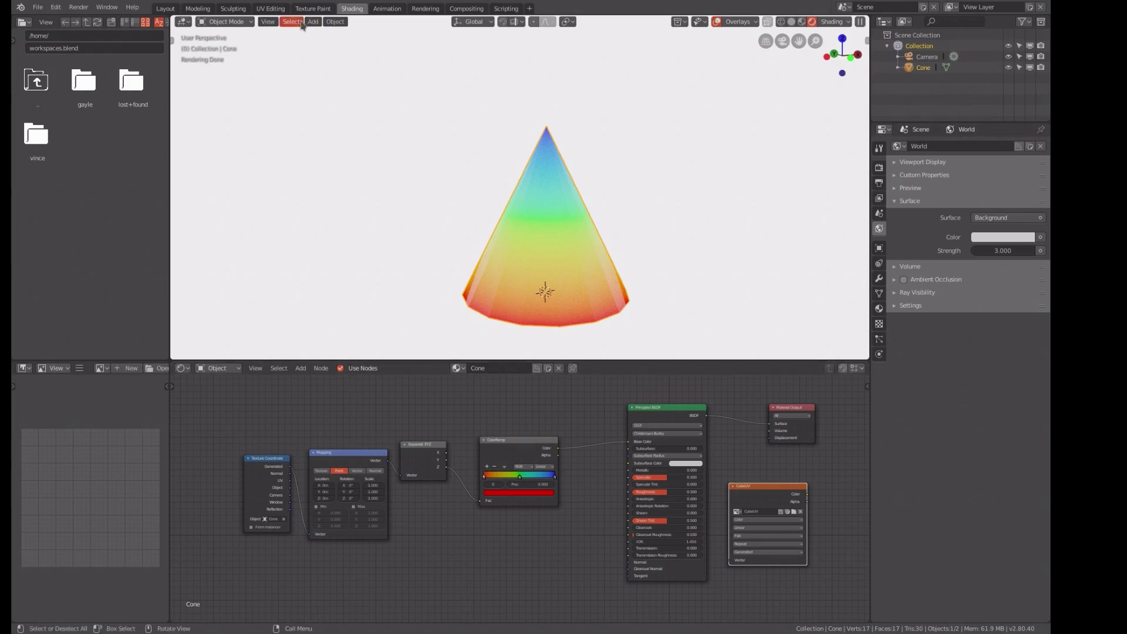
left_click(312, 9)
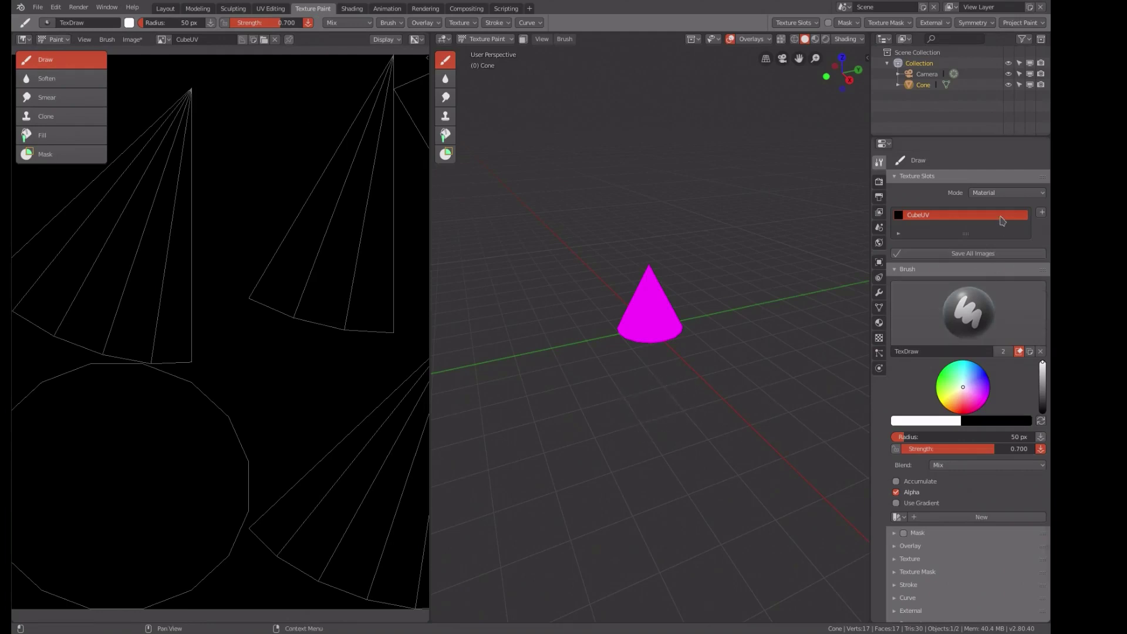
Step: Set the texture slot mode to Single Image and expand the Render properties' Bake panel
left_click(1004, 195)
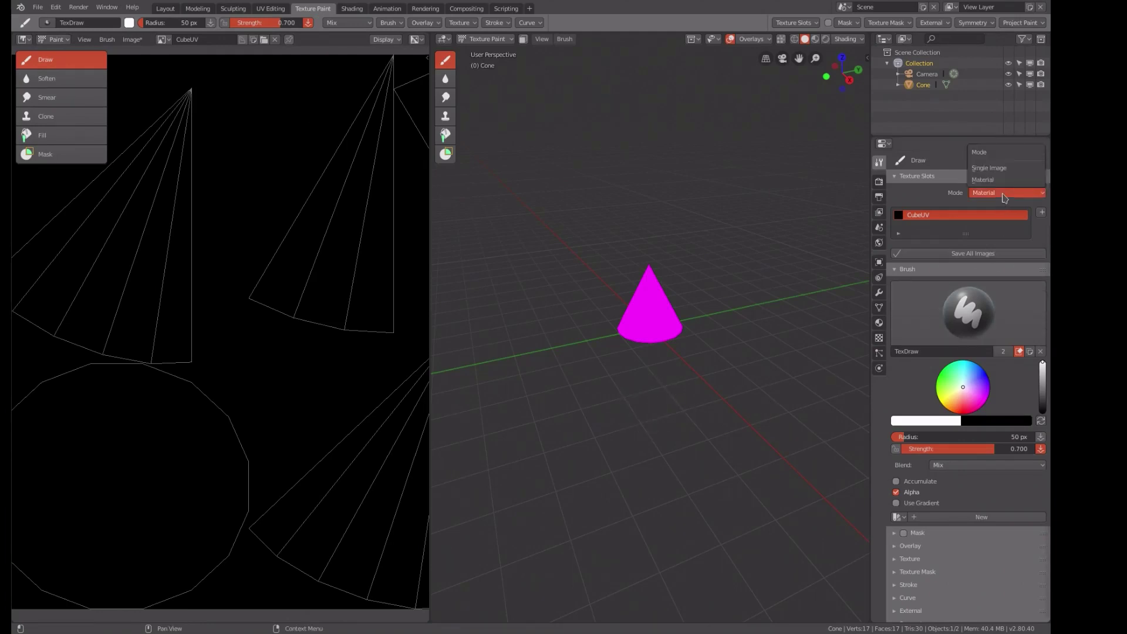
left_click(998, 167)
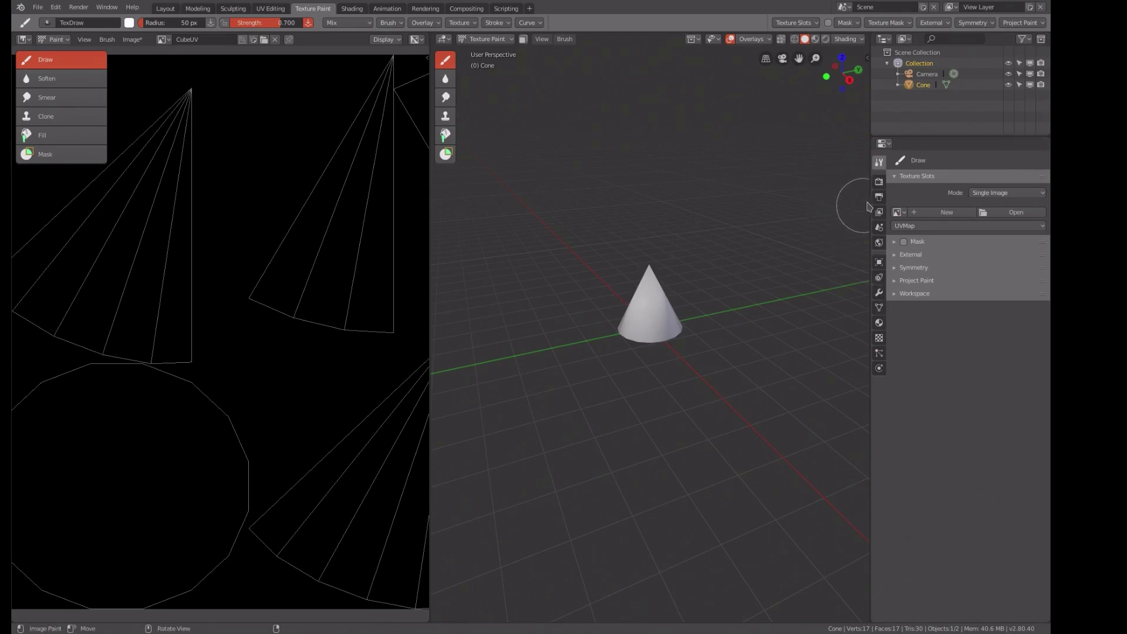
left_click(879, 183)
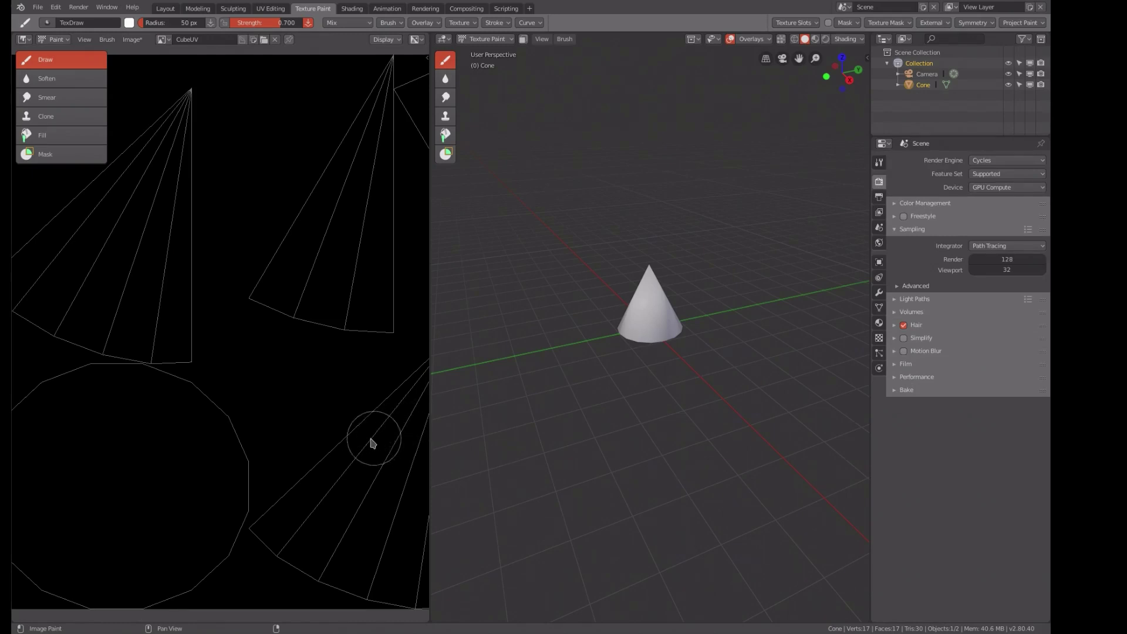
scroll(315, 386, "down", 3)
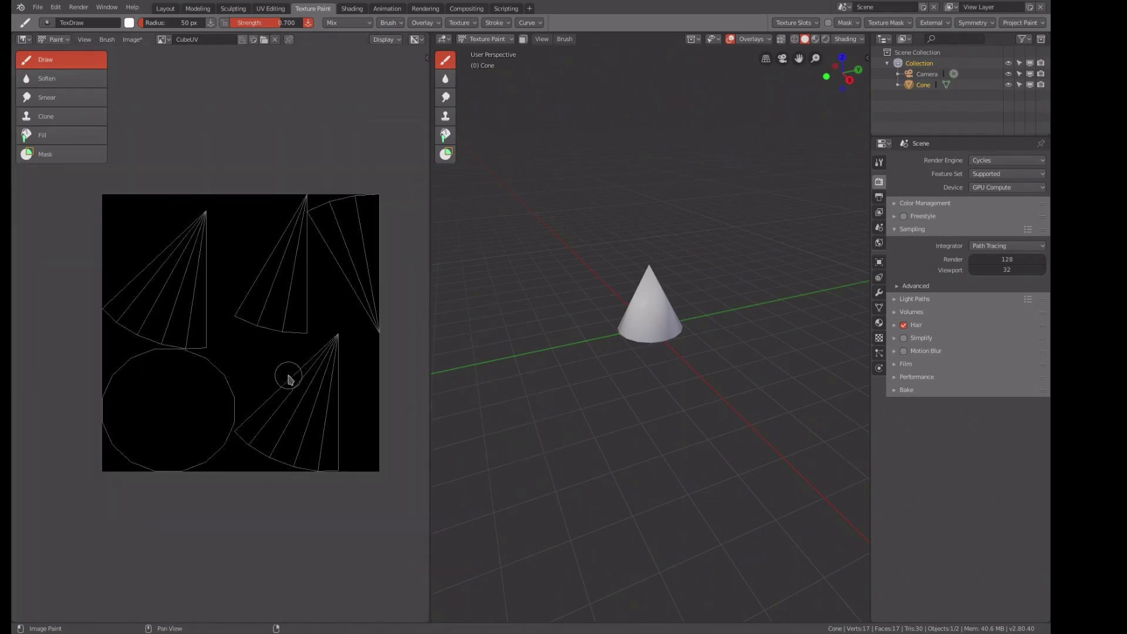
scroll(290, 378, "up", 1)
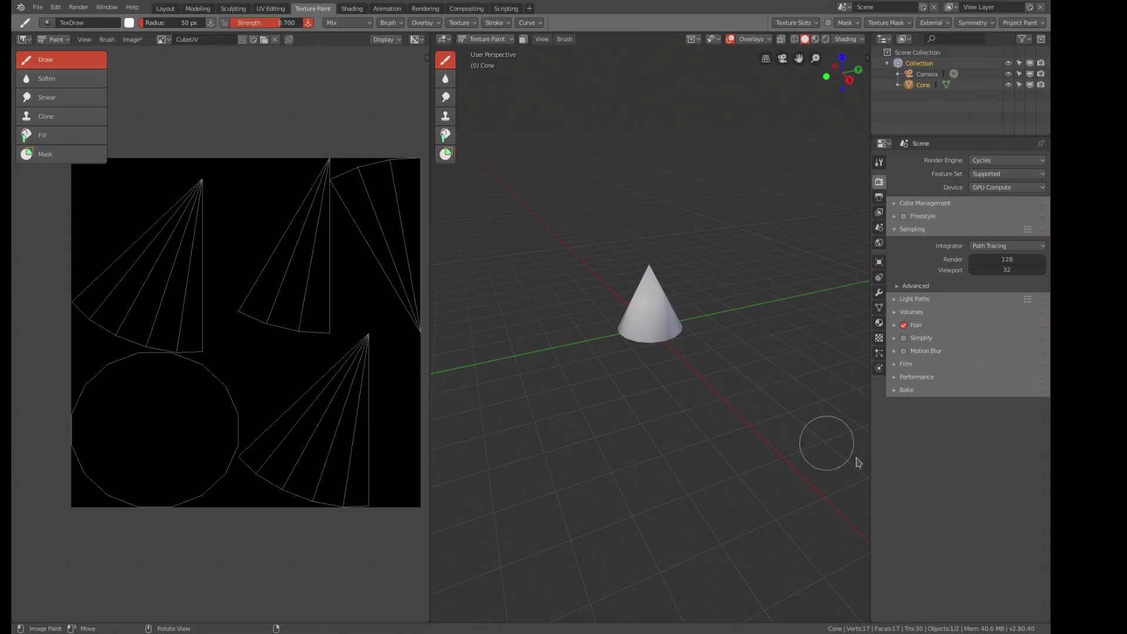
left_click(896, 391)
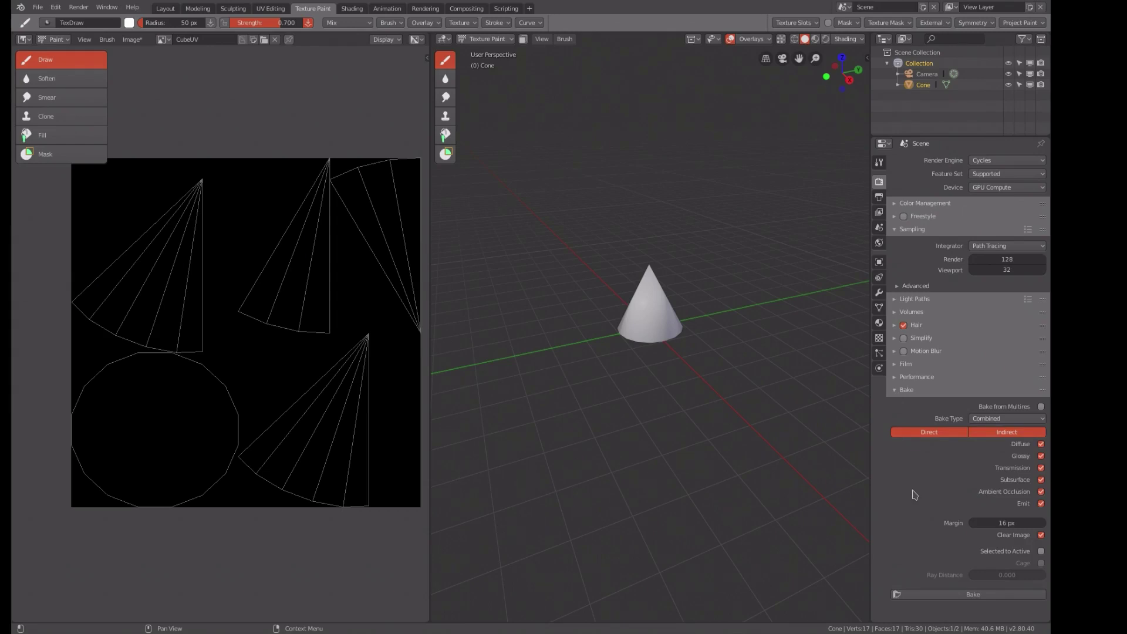
left_click(1000, 419)
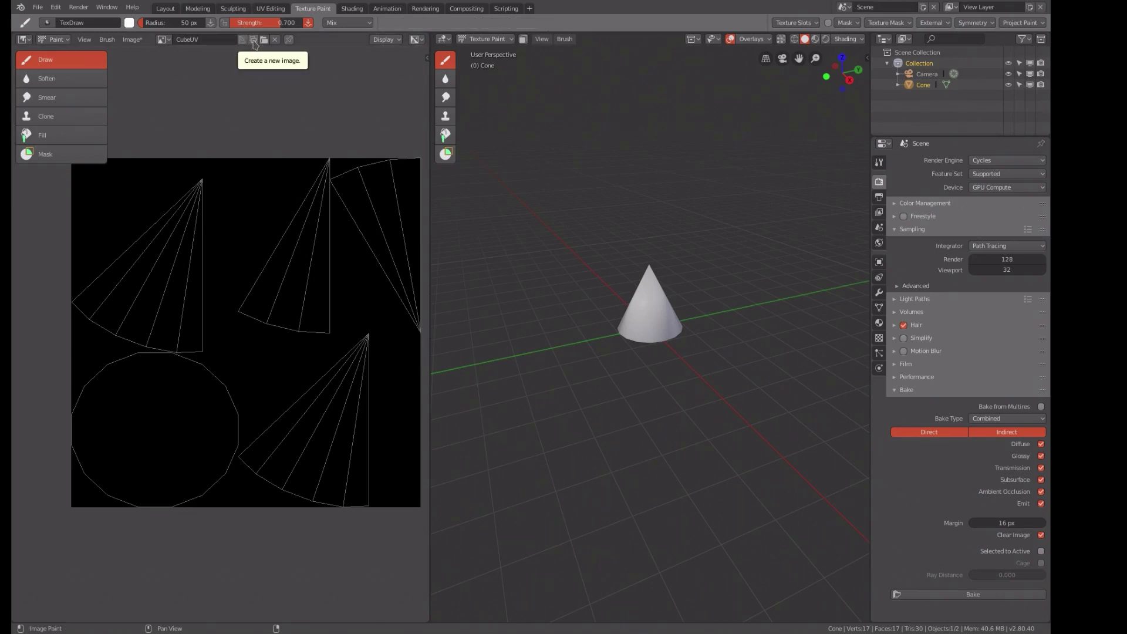
left_click(130, 40)
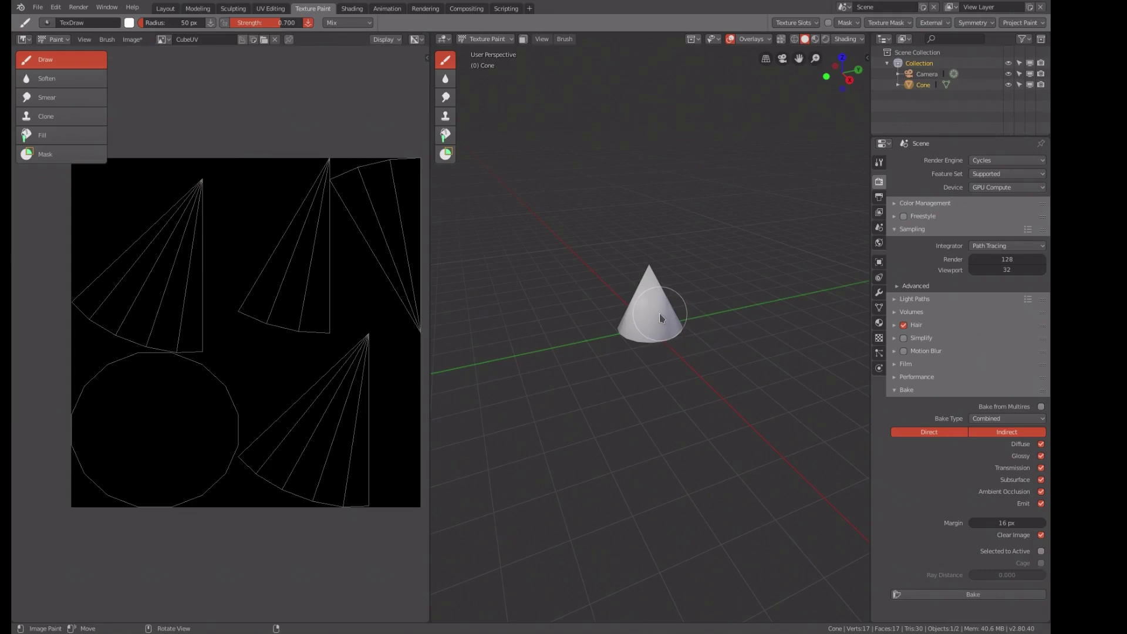
left_click(998, 418)
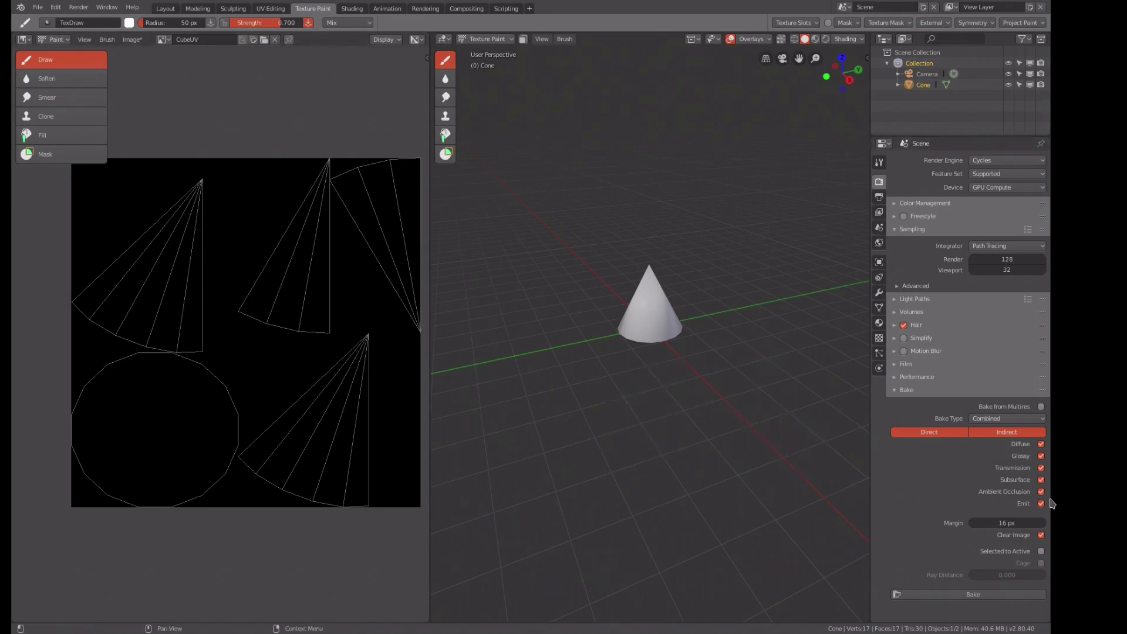
Step: Bake the rainbow material into the CubeUV image and wait for the bake to finish
left_click(972, 594)
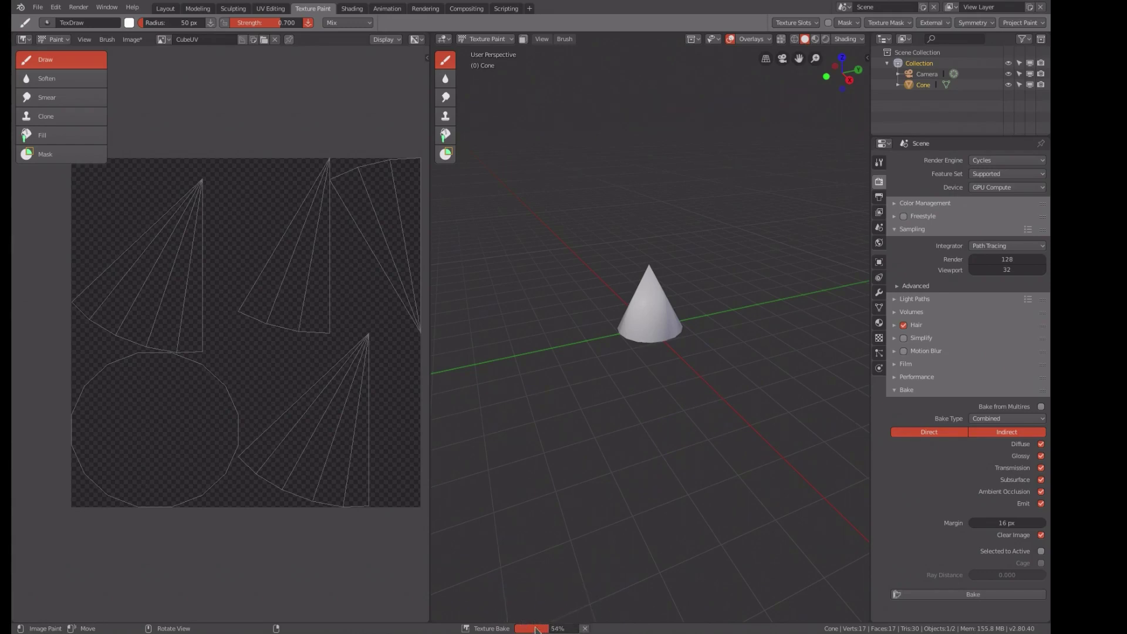
mouse_move(537, 629)
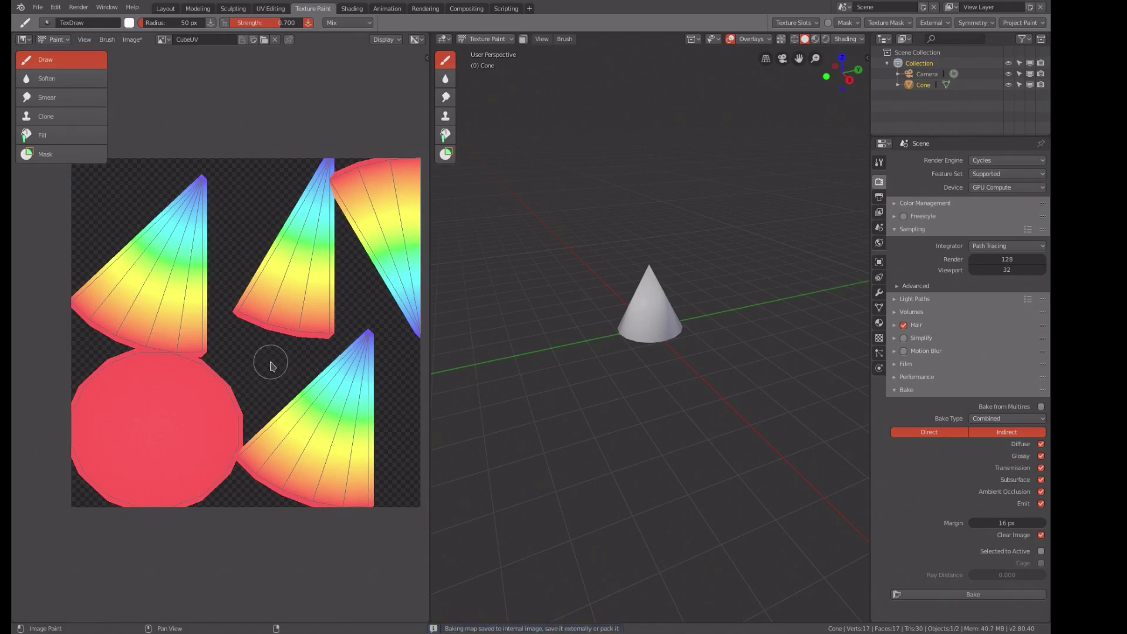
scroll(272, 366, "down", 1)
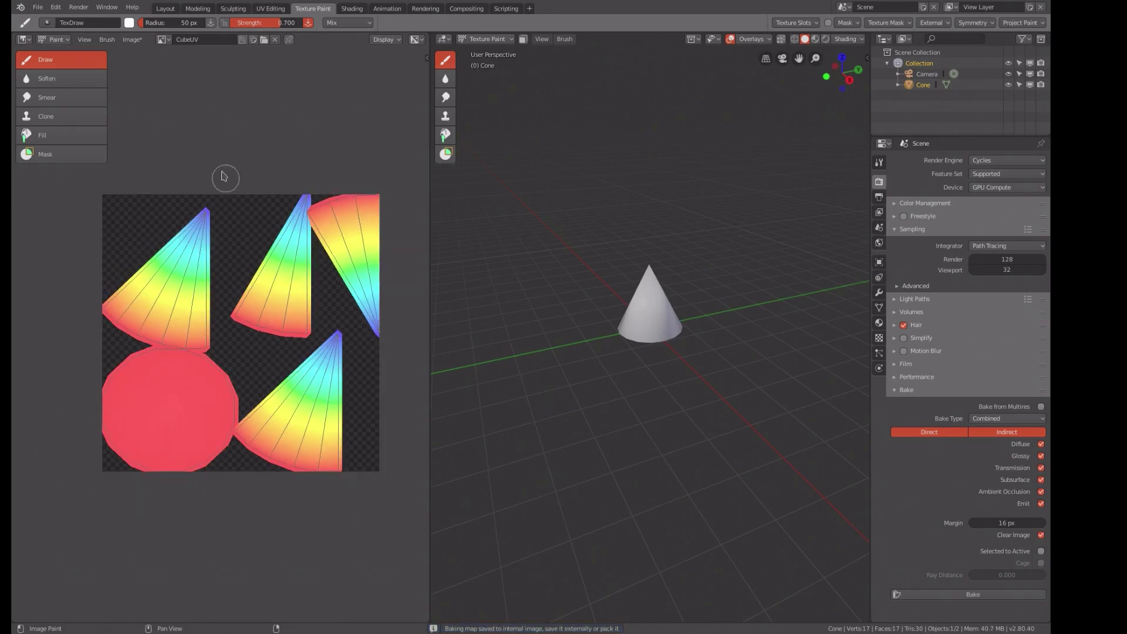
left_click(134, 39)
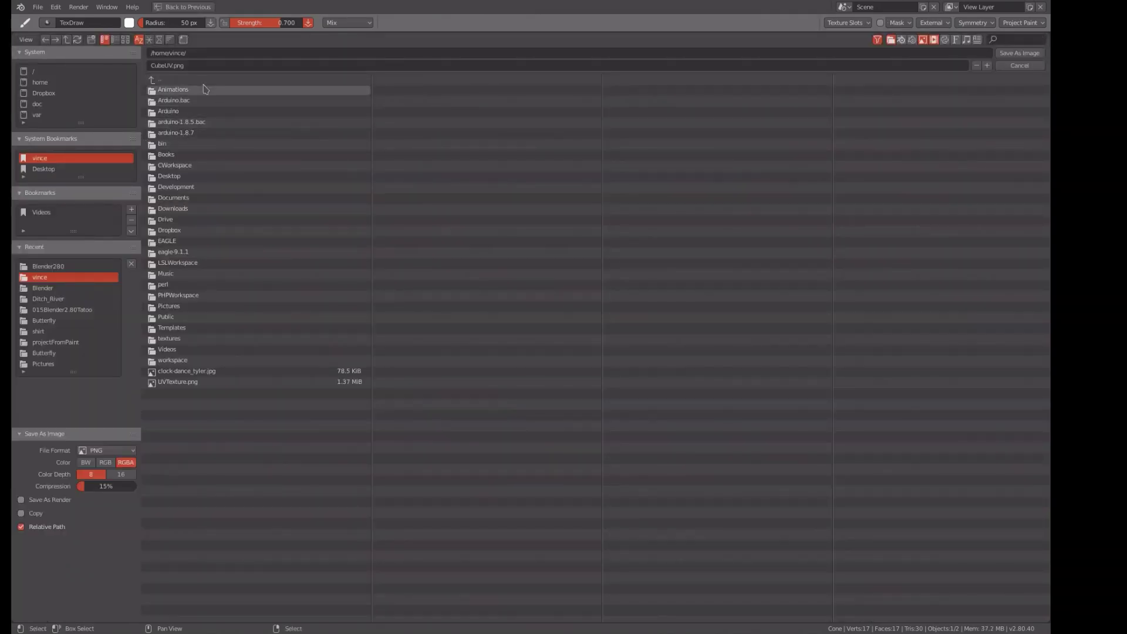
Step: Save the baked rainbow texture as ConeUV.png inside the Blender280 folder
left_click(61, 267)
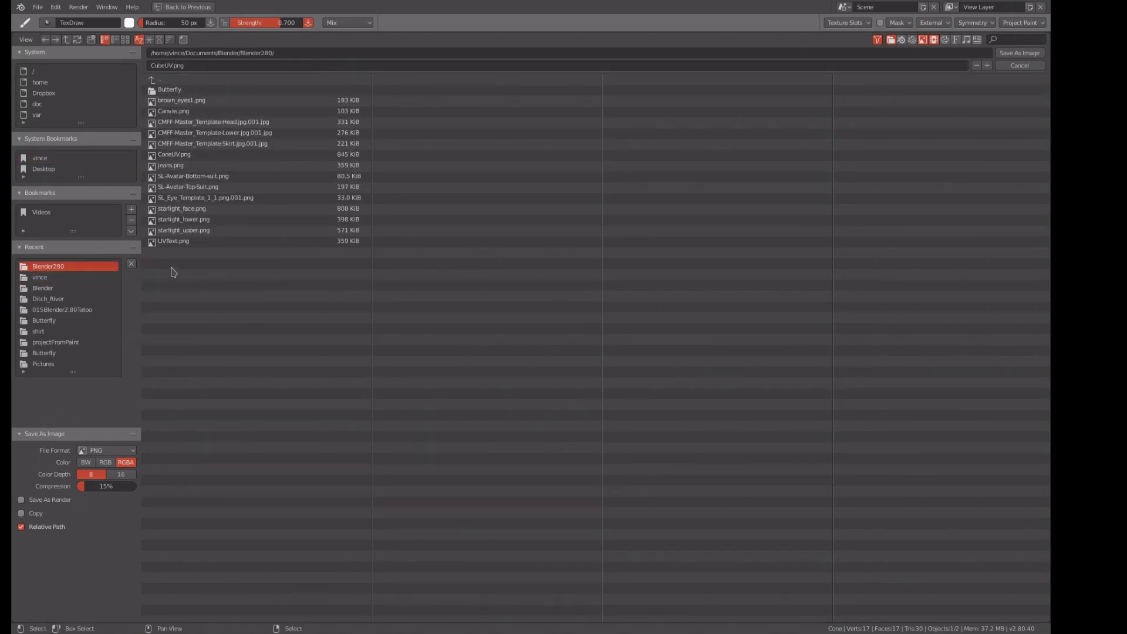
left_click(171, 155)
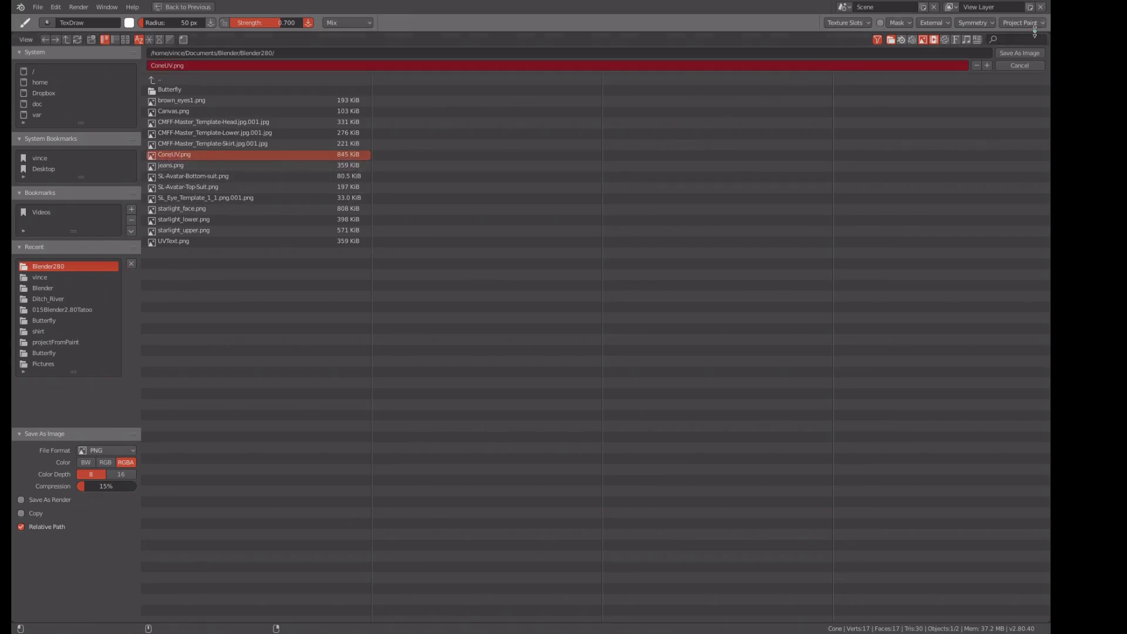
left_click(1019, 54)
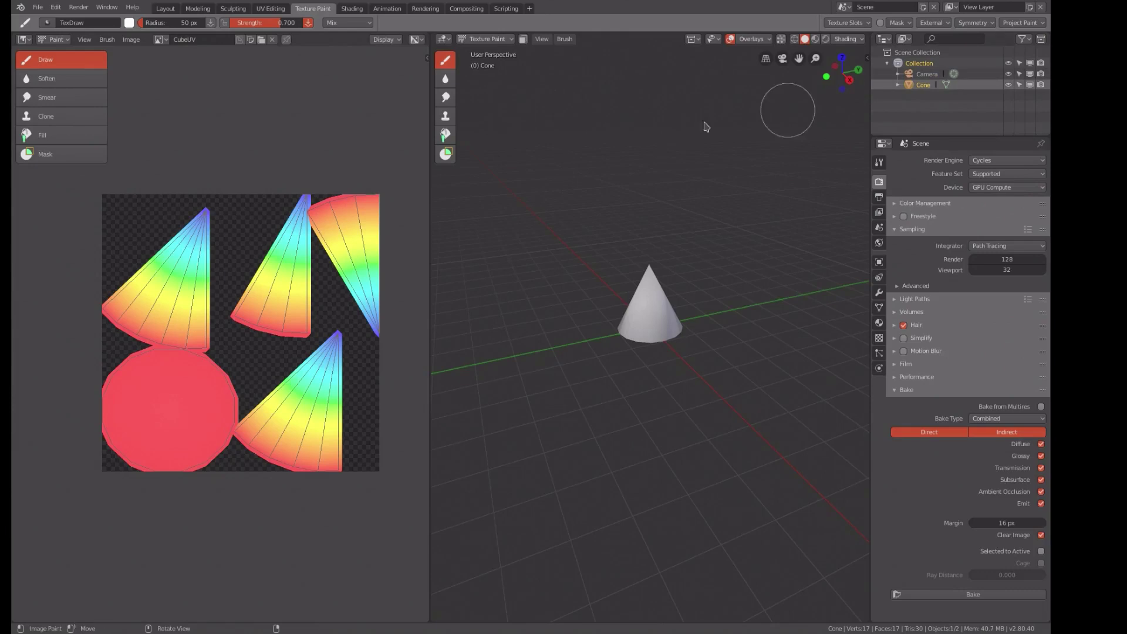
Step: Save the project as Gradient-00.blend
left_click(38, 7)
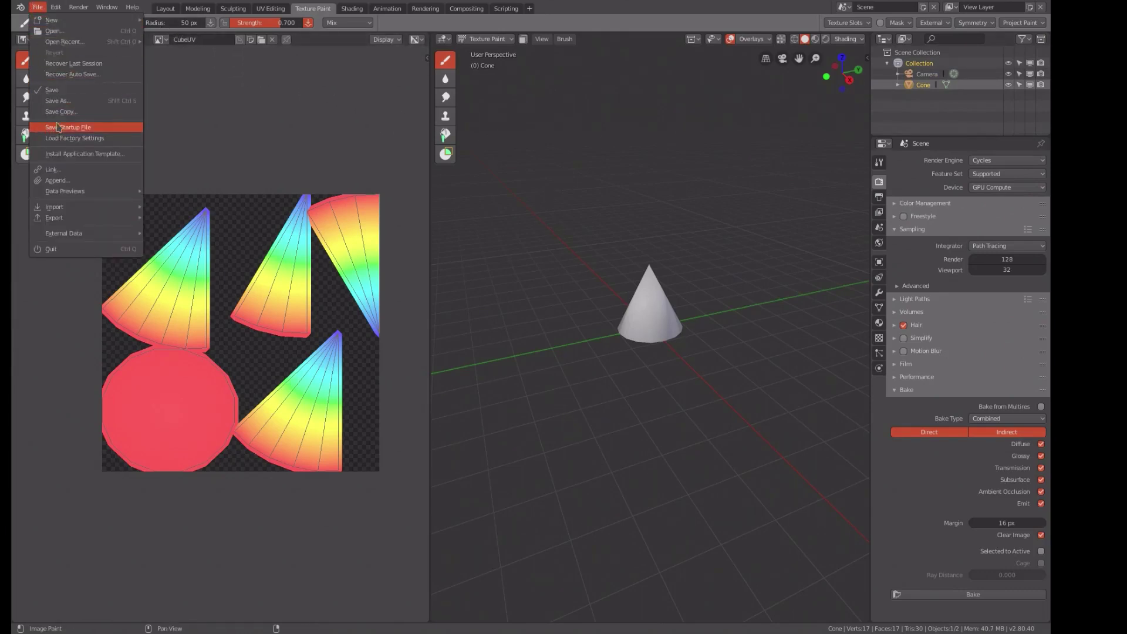
left_click(63, 102)
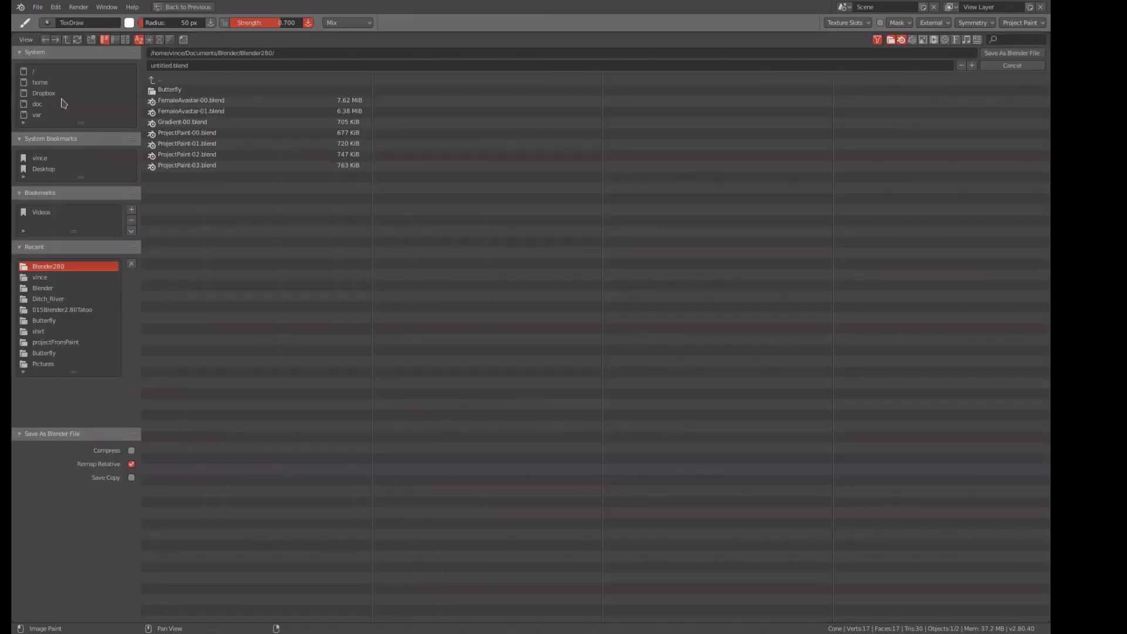
left_click(198, 125)
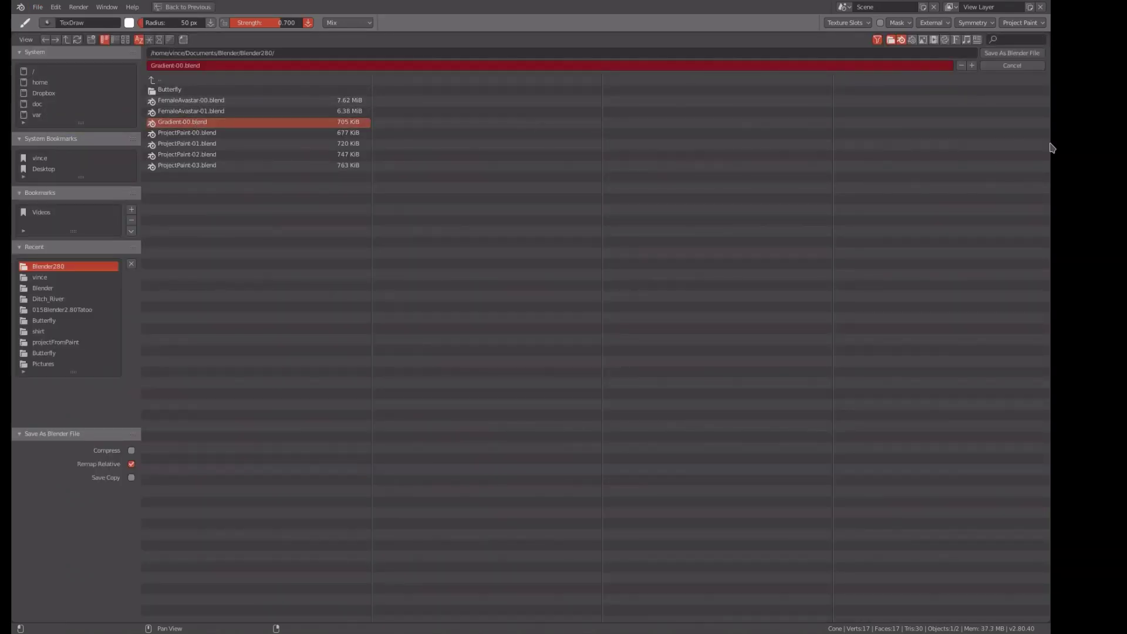
left_click(1010, 53)
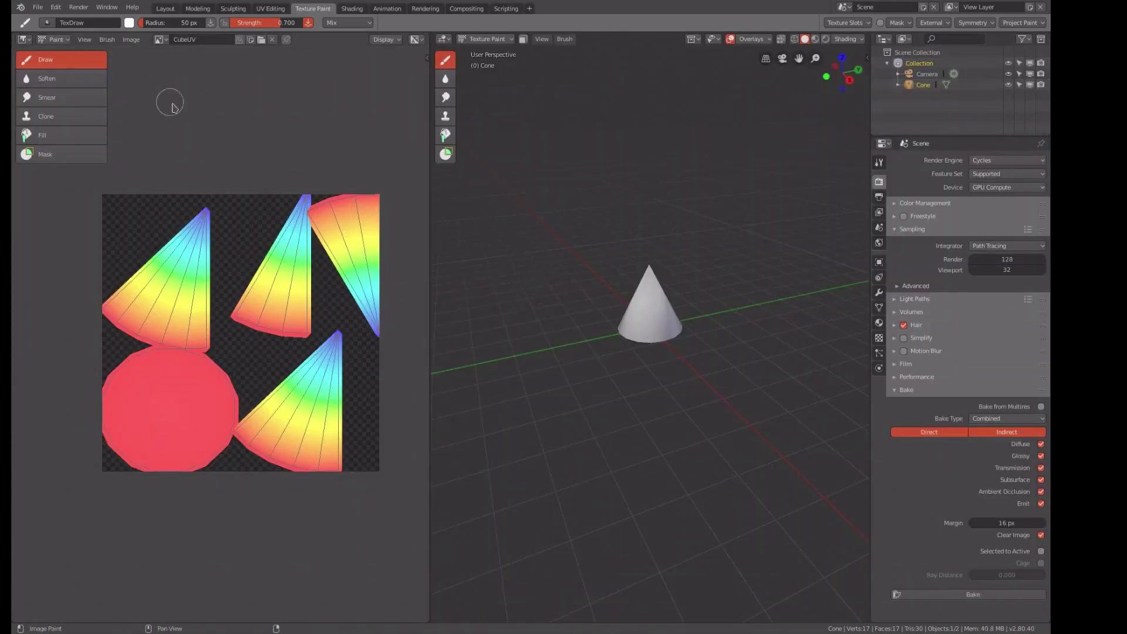
Step: Export the scene as the Collada file Gradient-00.dae
left_click(37, 9)
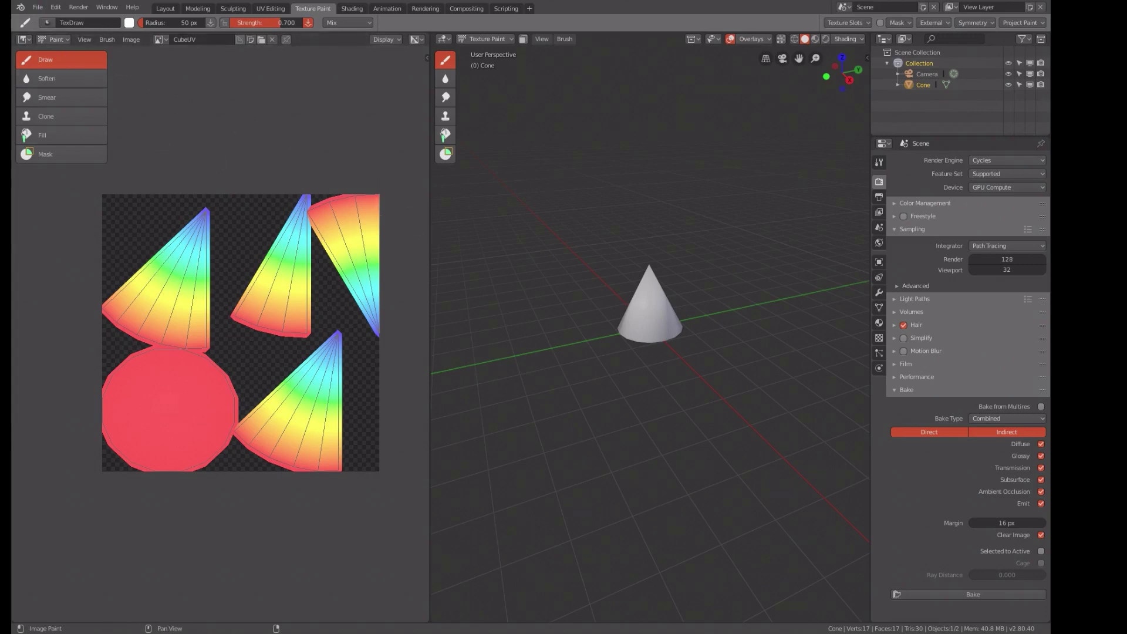
left_click(38, 7)
mouse_move(58, 218)
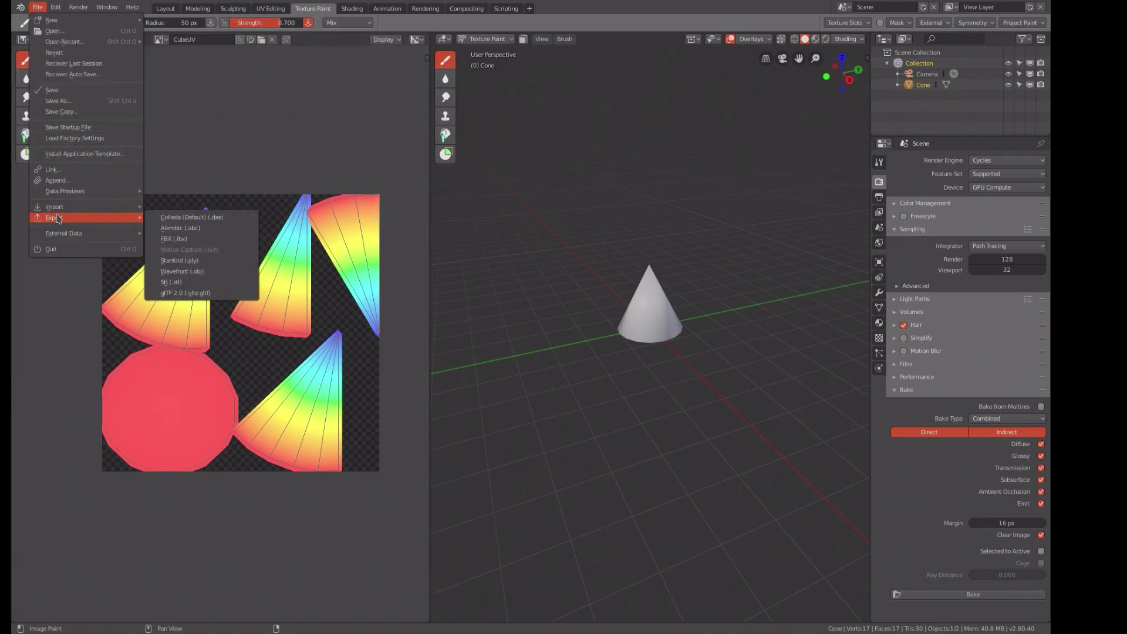
left_click(176, 217)
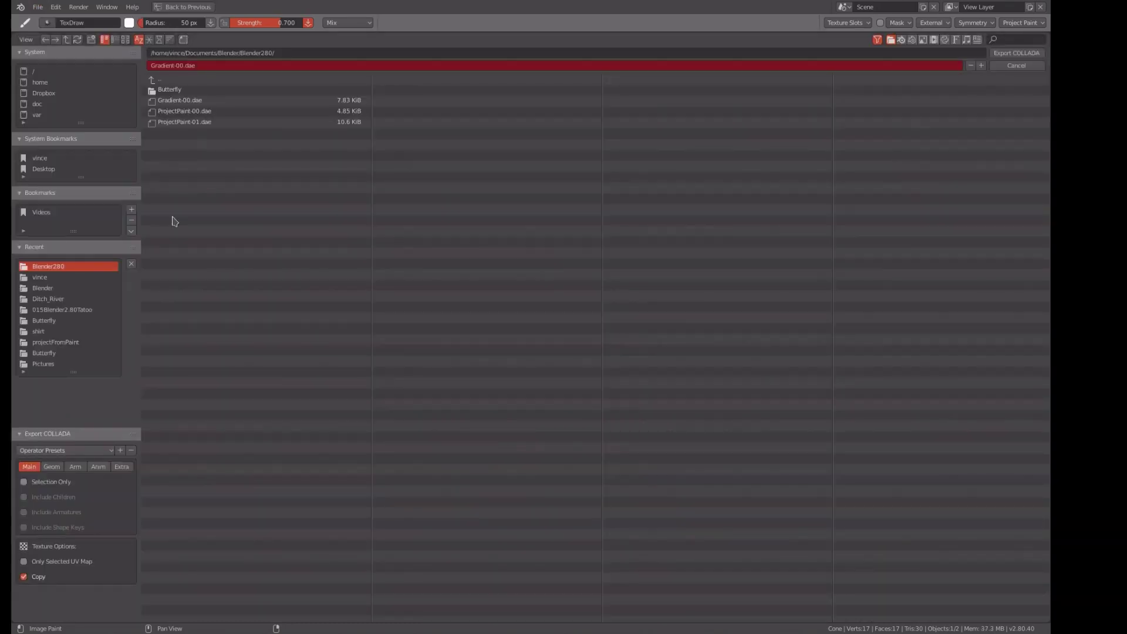
left_click(1020, 53)
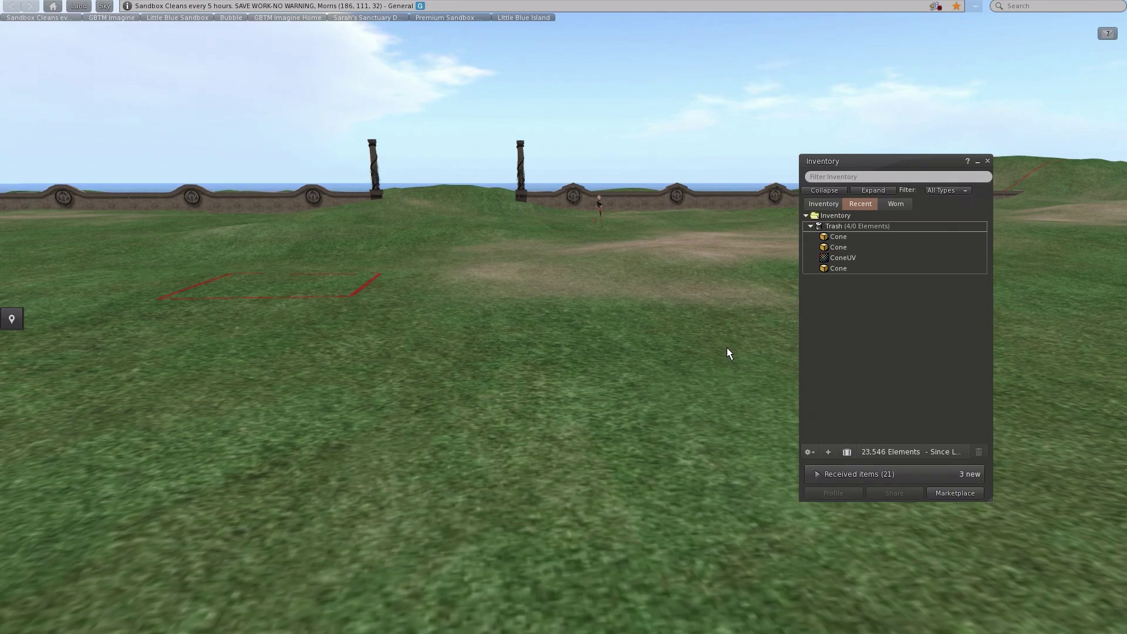
Step: Permanently empty the inventory Trash of the old Cone items
left_click(824, 205)
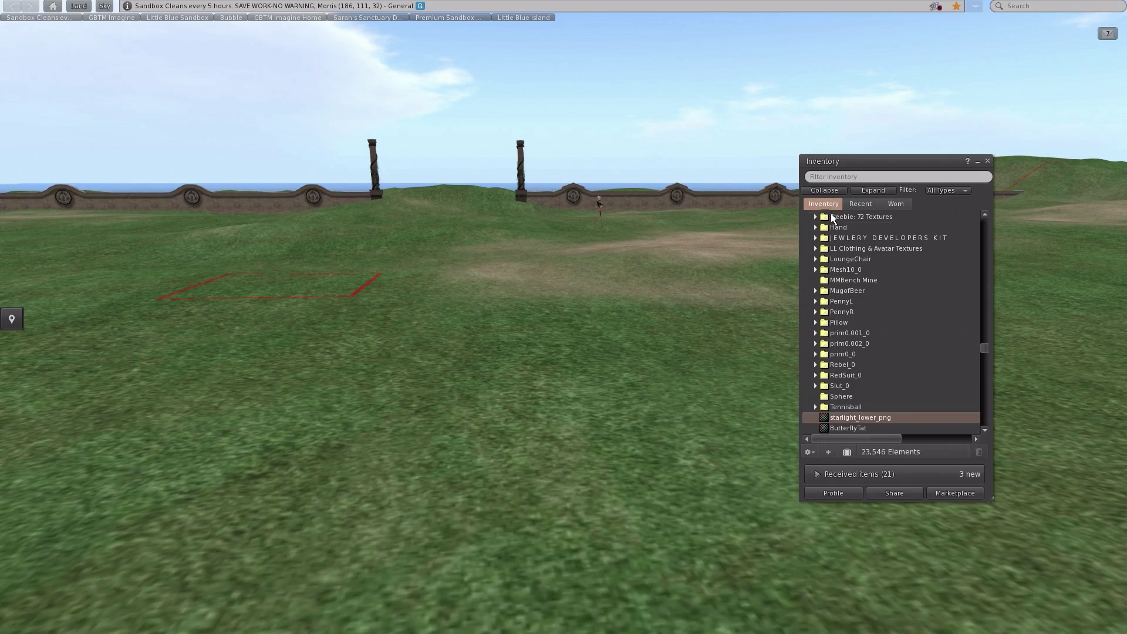
left_click(824, 190)
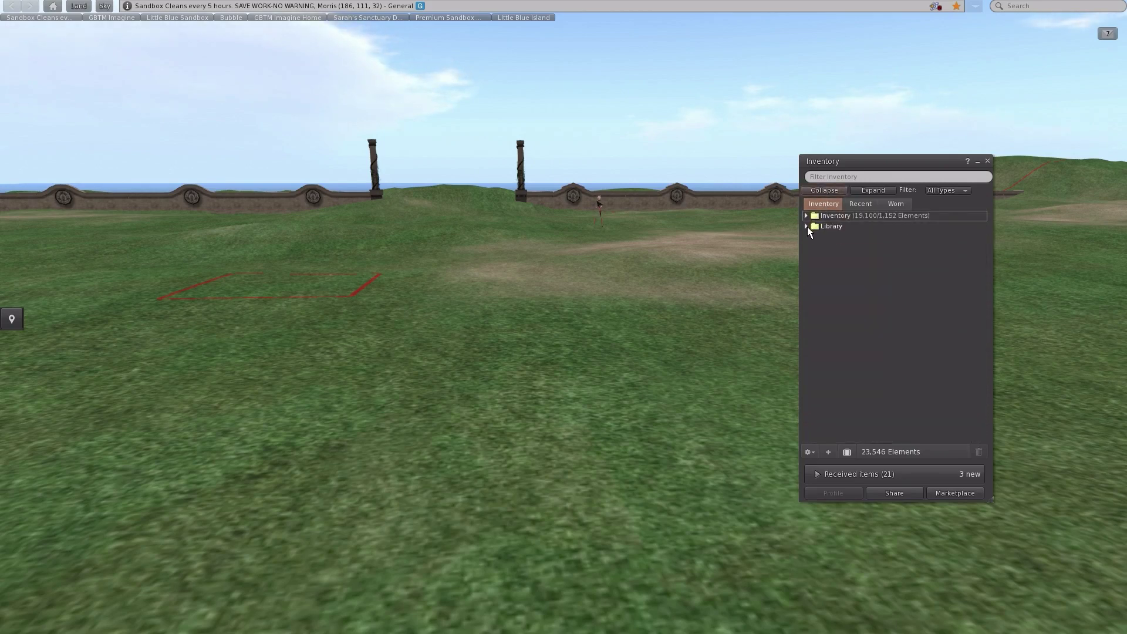
left_click(809, 229)
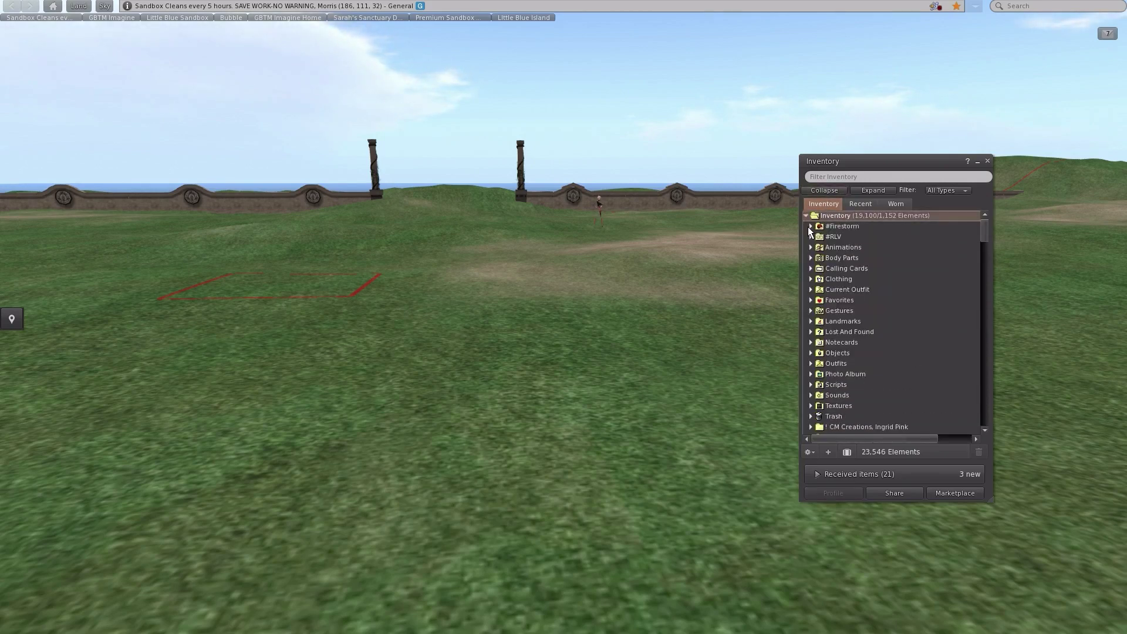
left_click(811, 416)
key("Delete")
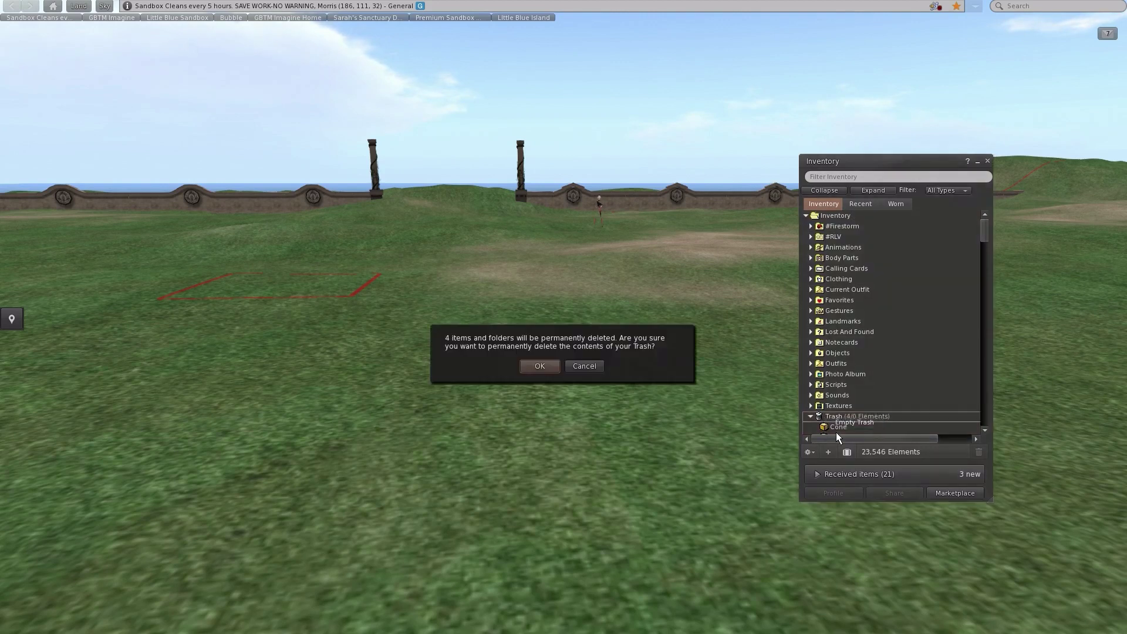
key("Return")
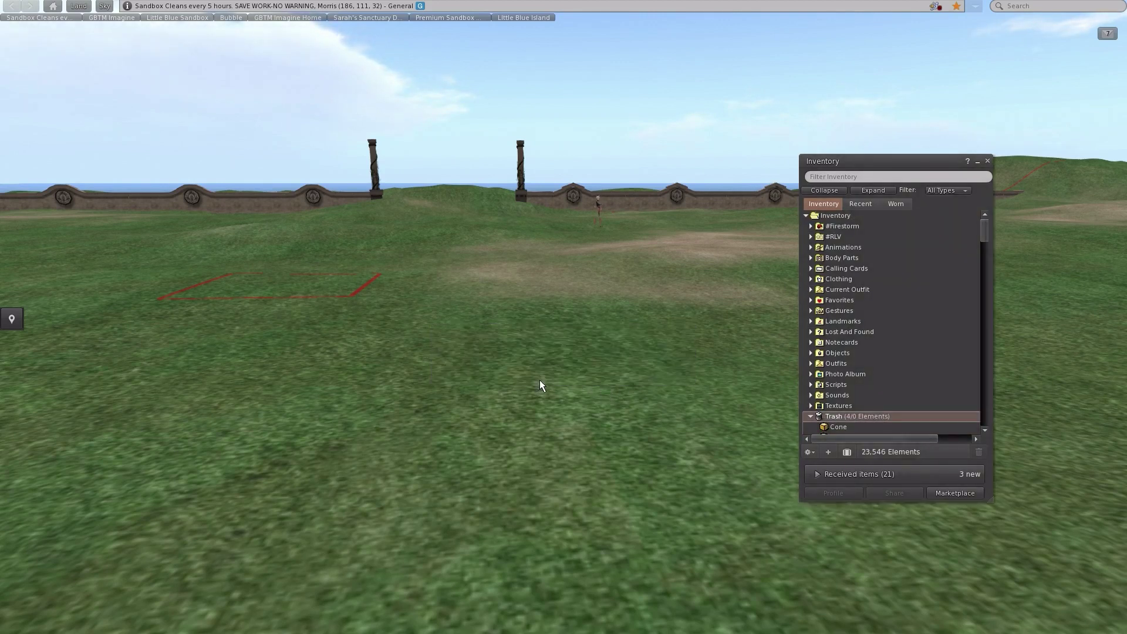
Step: Close the Inventory window and begin a mesh upload from the Upload menu
left_click(987, 160)
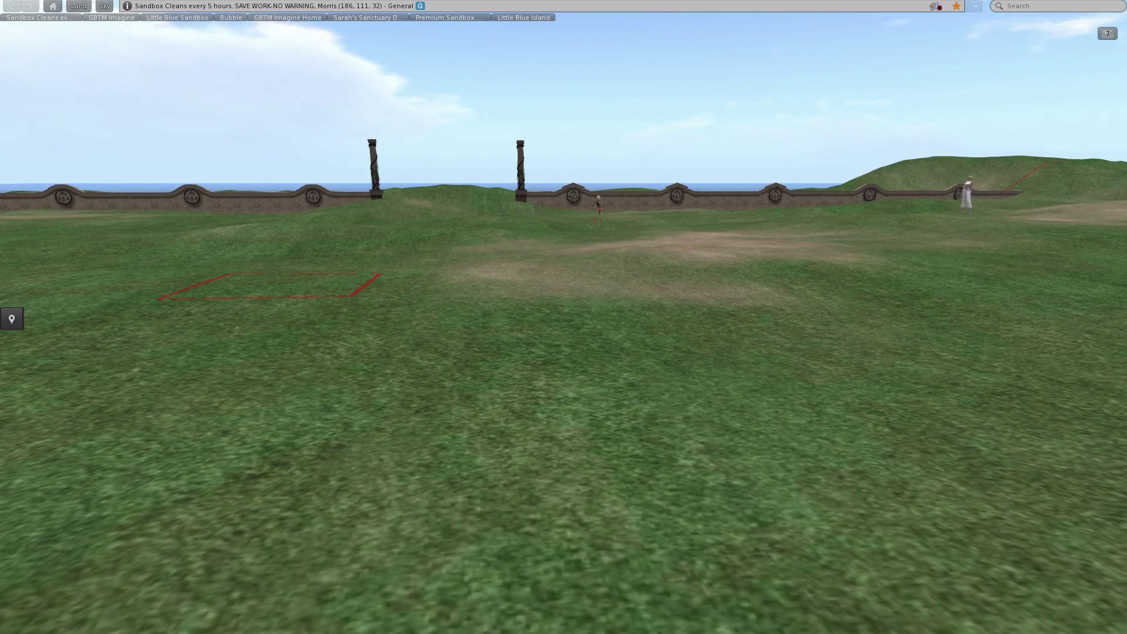
left_click(113, 1)
mouse_move(125, 145)
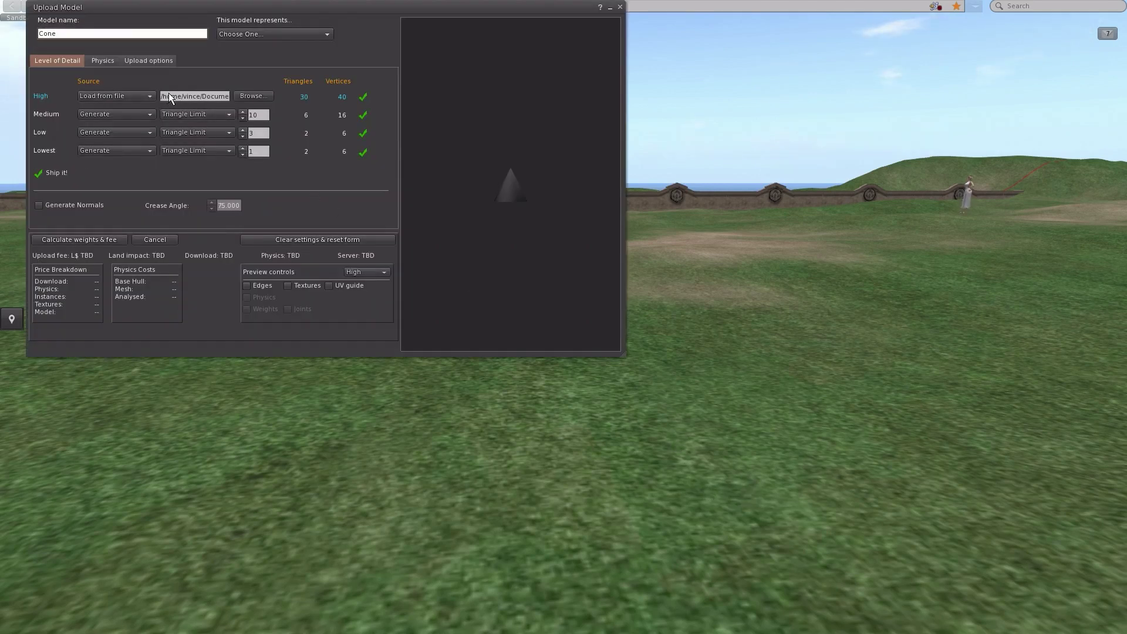
Step: Upload the Cone mesh as 'Not really any of these', Medium and Low using LoD above, for L$11
left_click(252, 39)
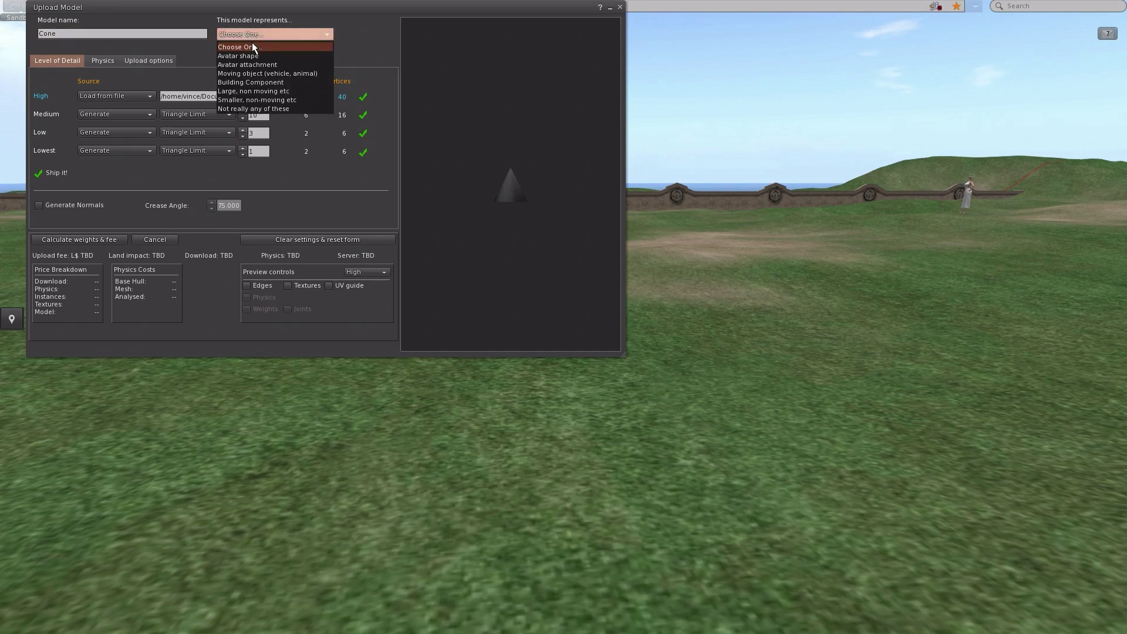
left_click(243, 111)
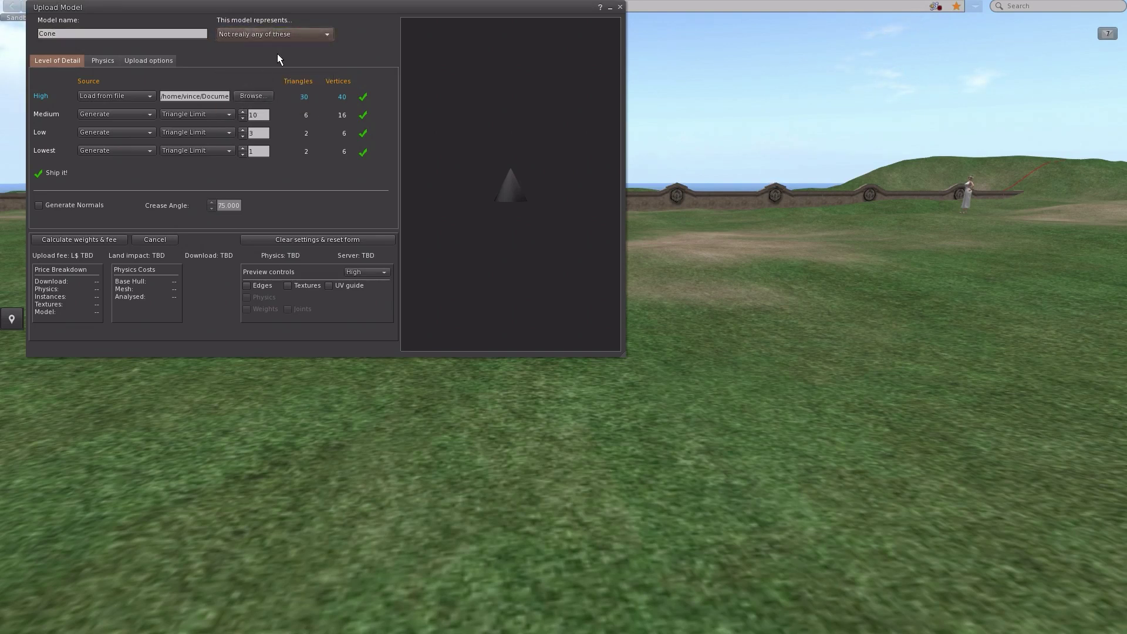
left_click(109, 115)
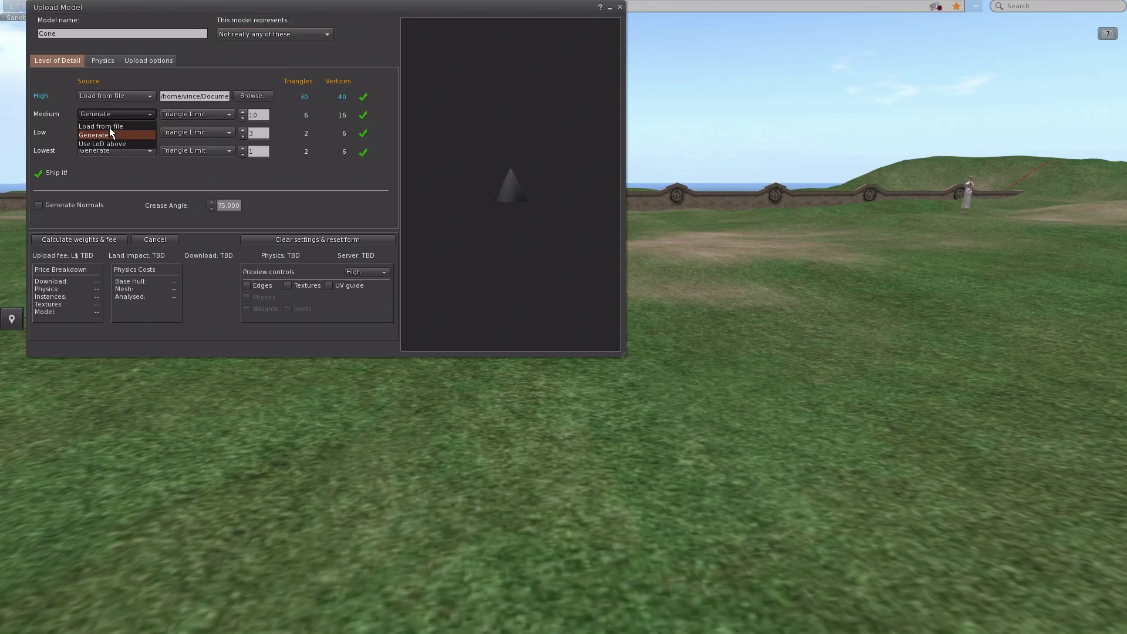
left_click(111, 144)
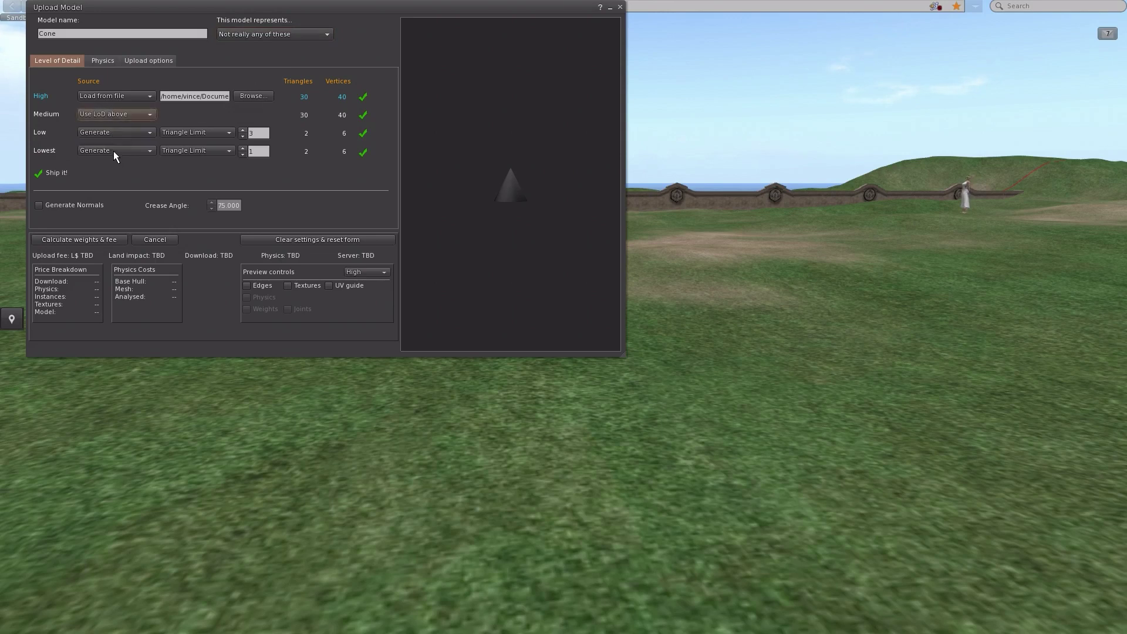
left_click(111, 135)
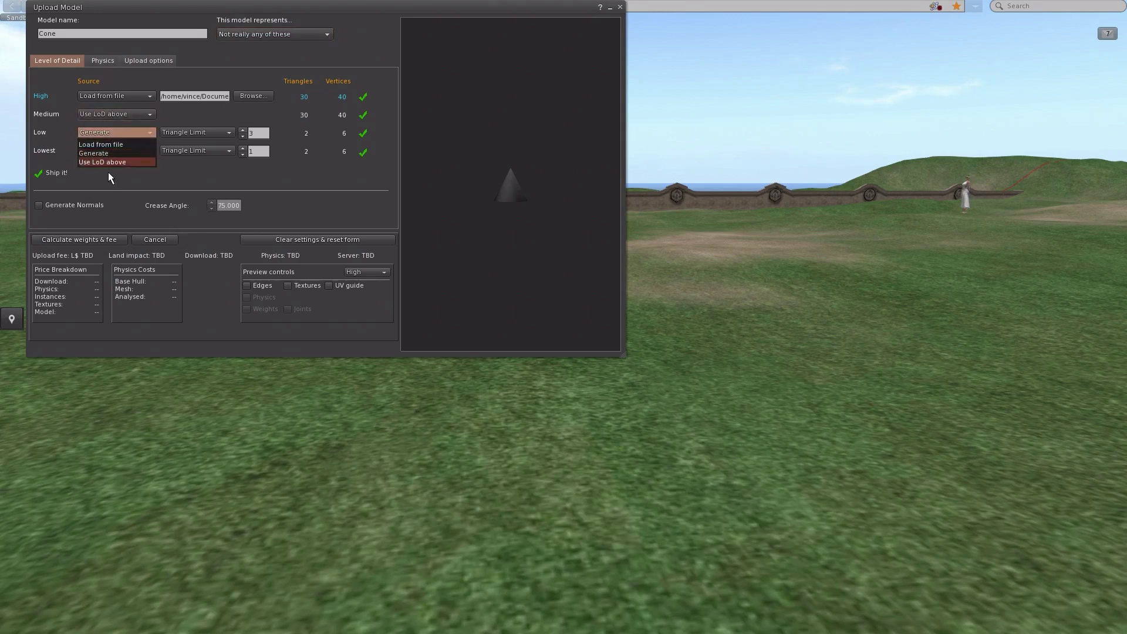
left_click(108, 162)
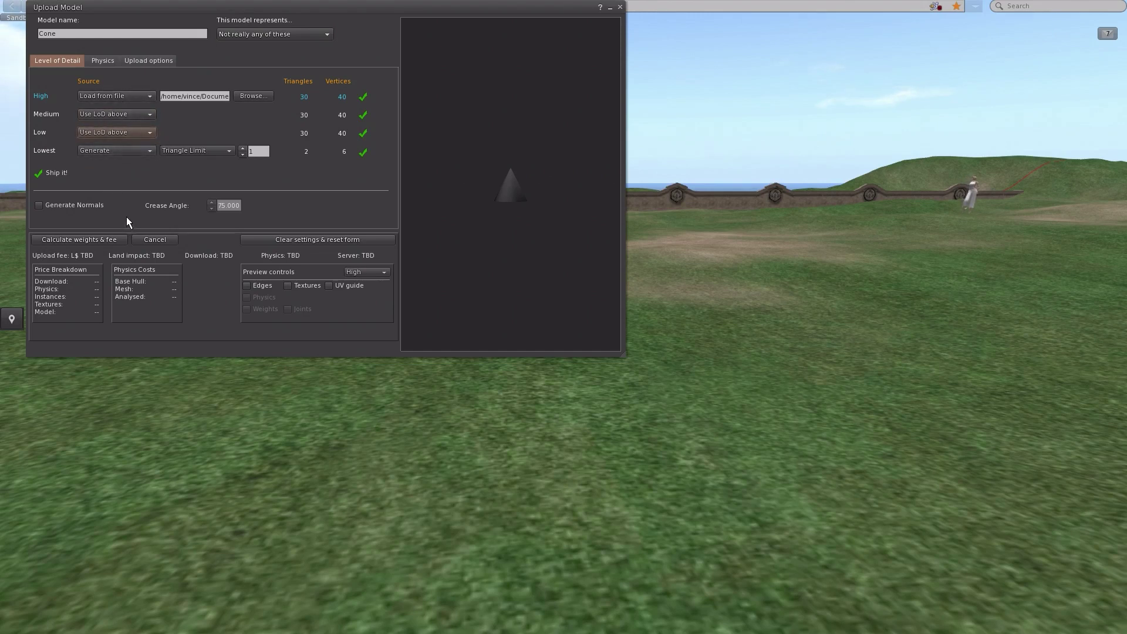
left_click(87, 247)
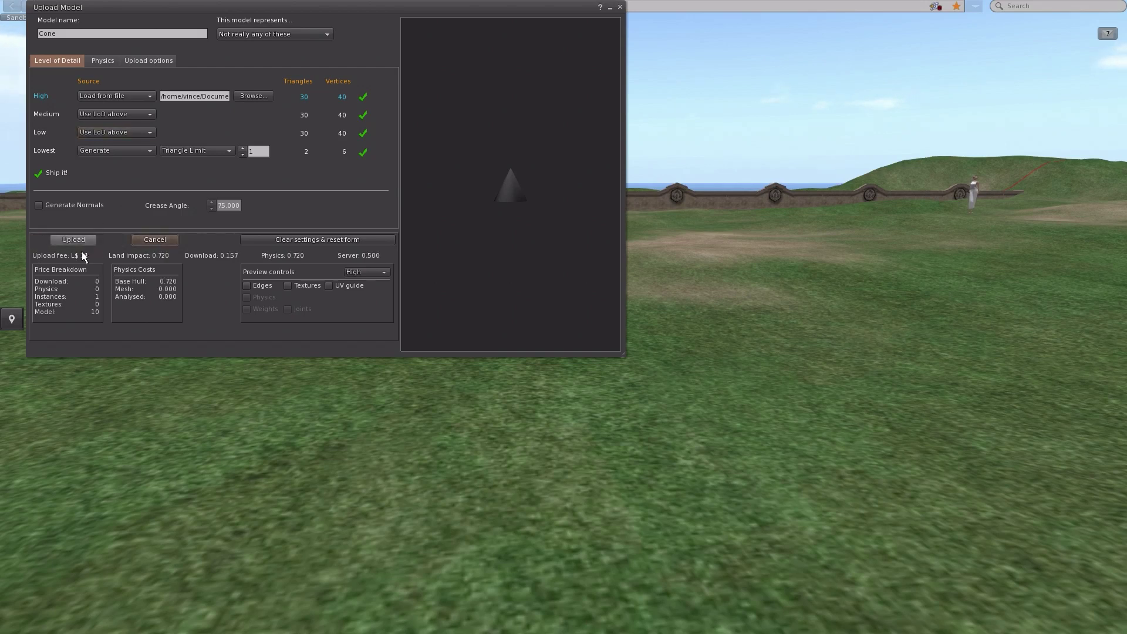
left_click(77, 240)
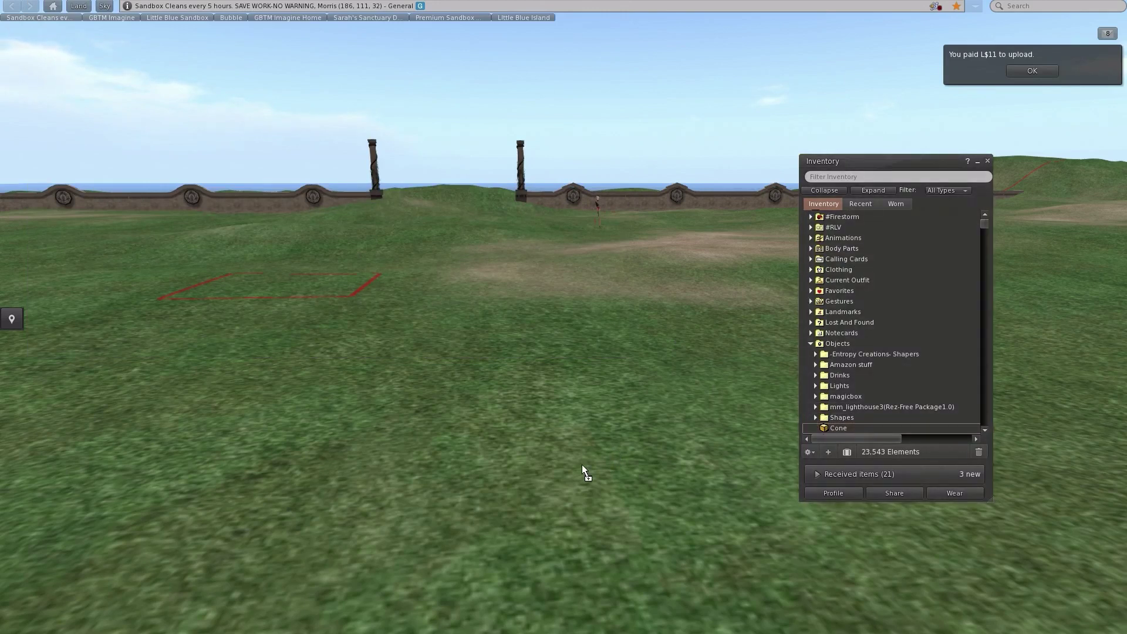
Step: Rez the Cone from Inventory onto the grass and dismiss the L$11 payment notice
left_click_drag(567, 471, 567, 471)
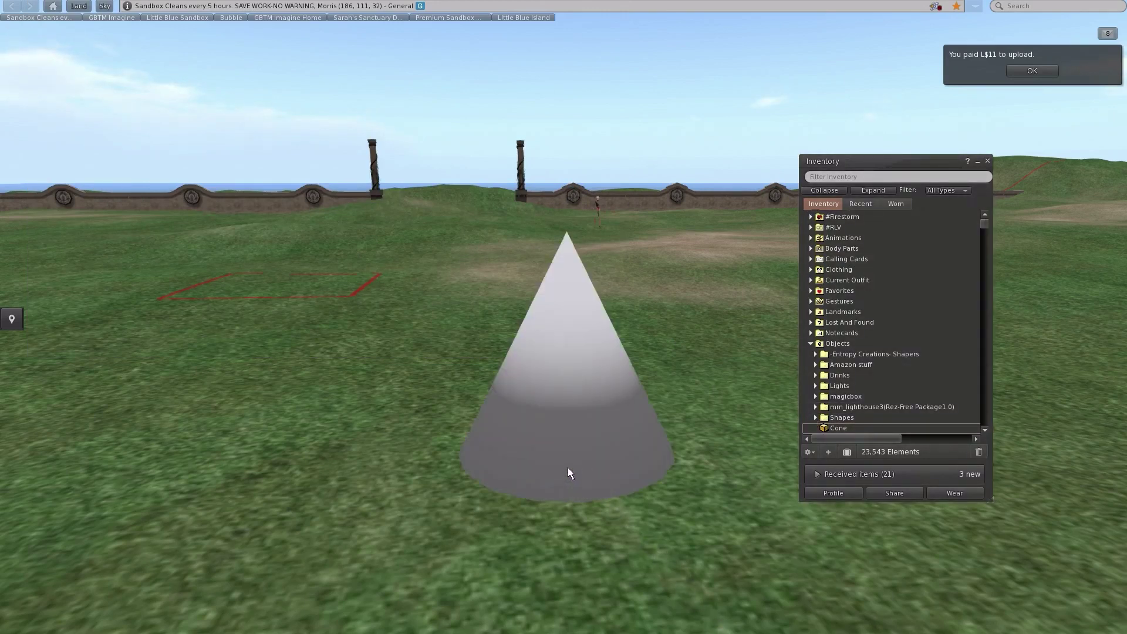
left_click(1028, 80)
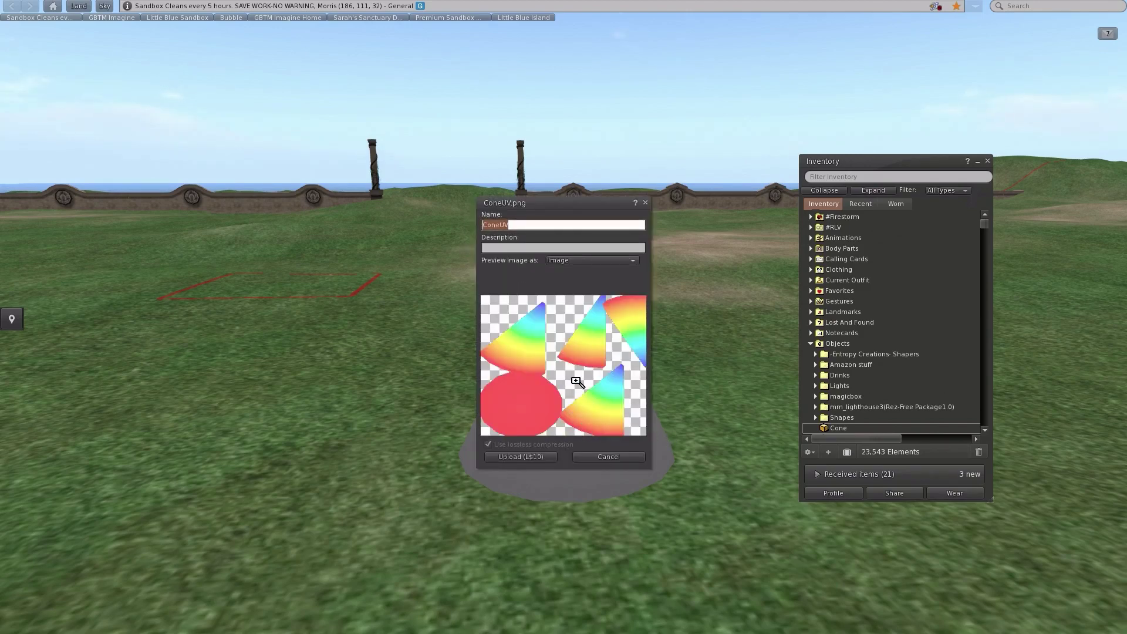
Step: Upload ConeUV.png as a texture for L$10 and drag it onto the cone
left_click(530, 467)
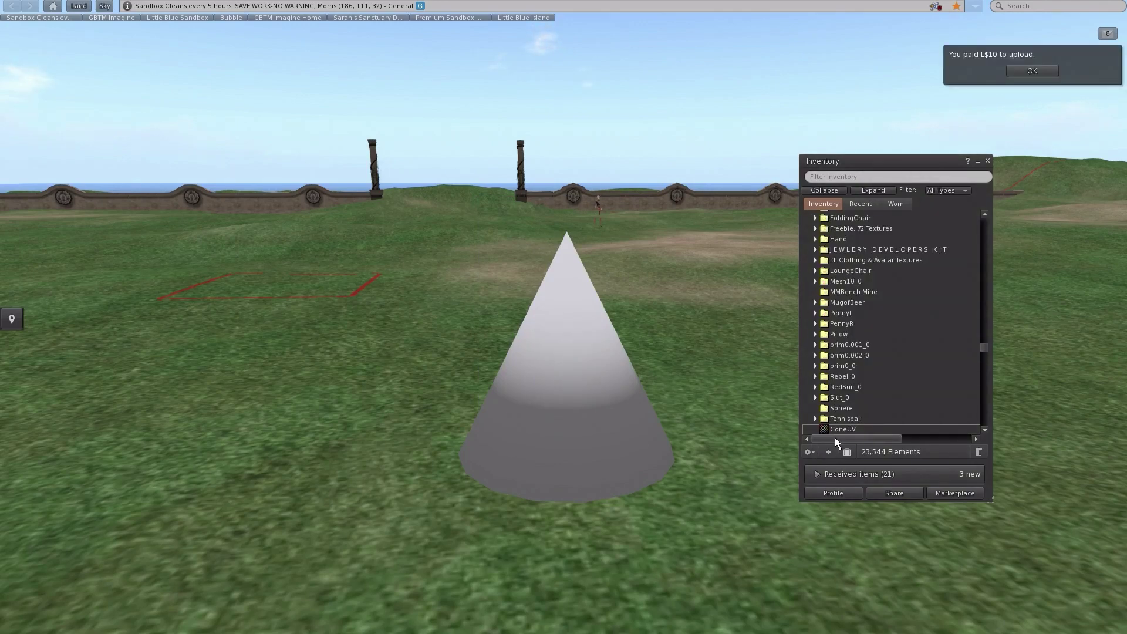
left_click_drag(835, 432, 582, 425)
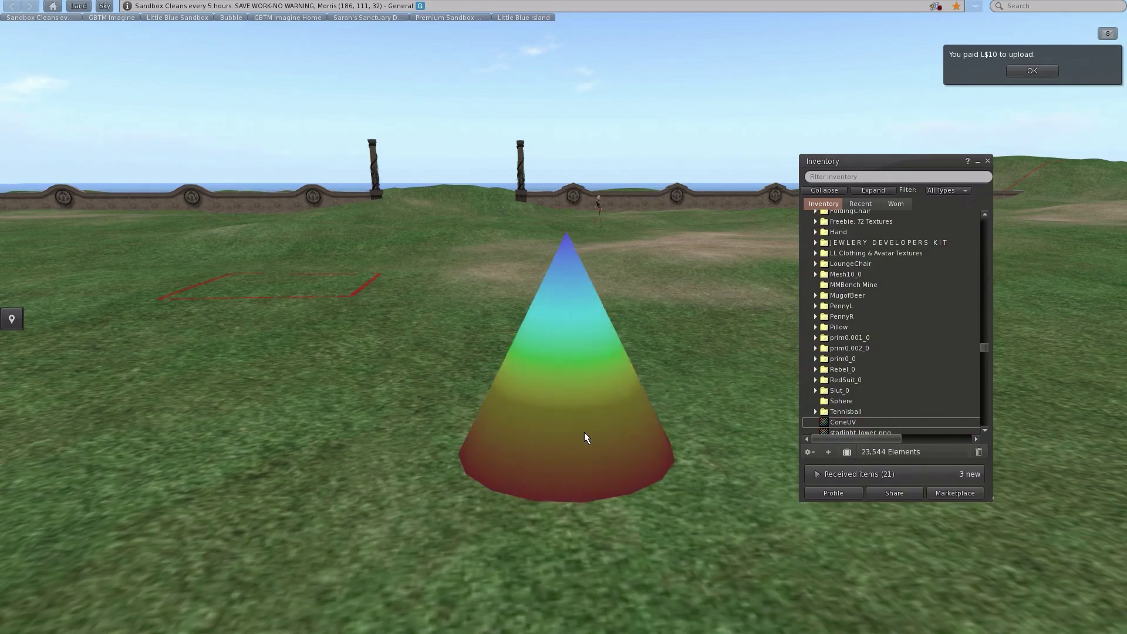
Step: Walk around the rainbow-textured cone to inspect it, then dismiss the L$10 payment notice
key("Up")
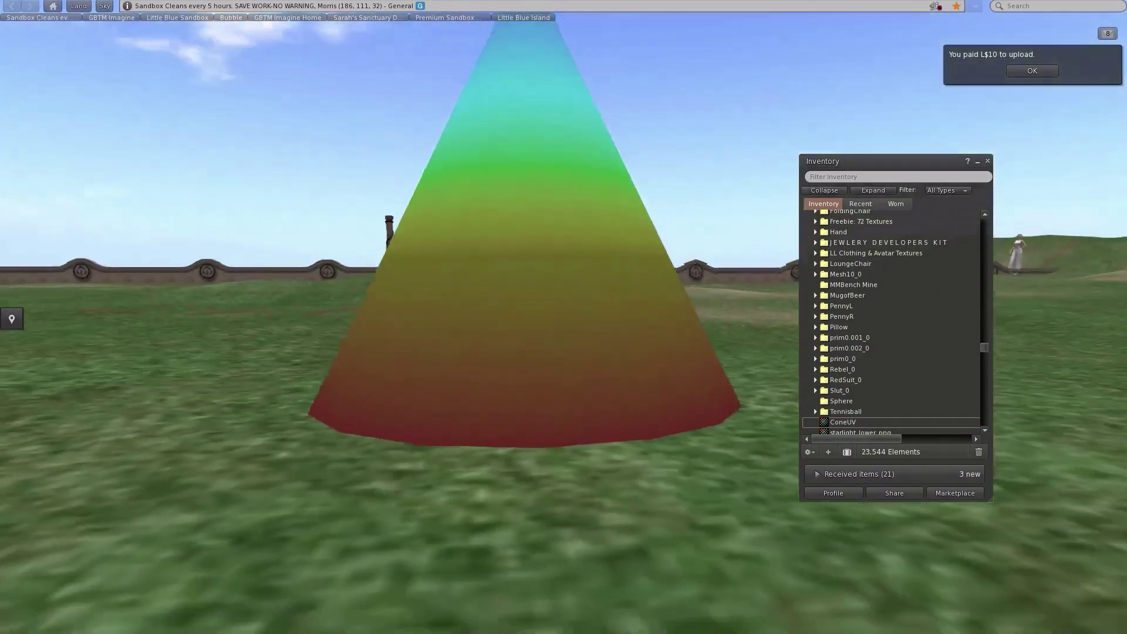
key("Escape")
key("Up")
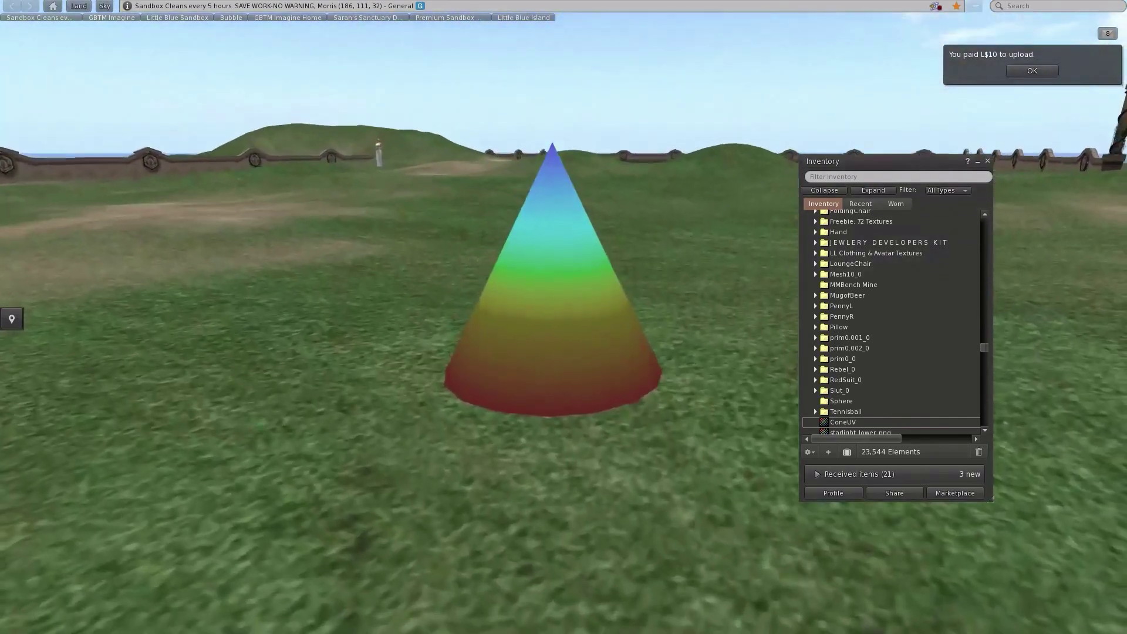
key("Up")
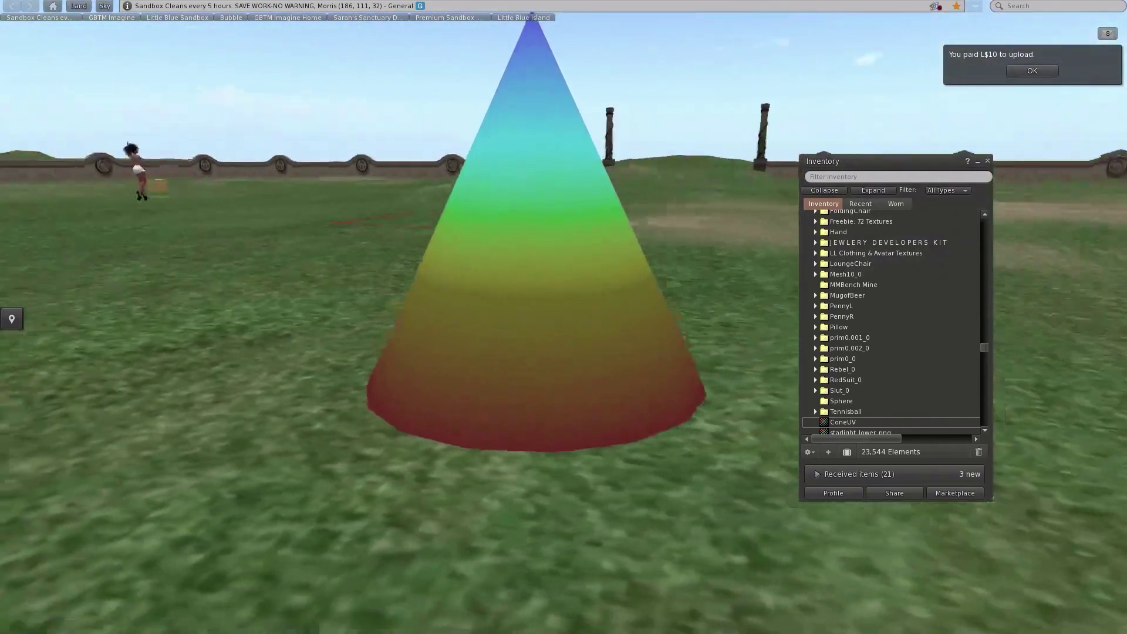
key("alt+Right")
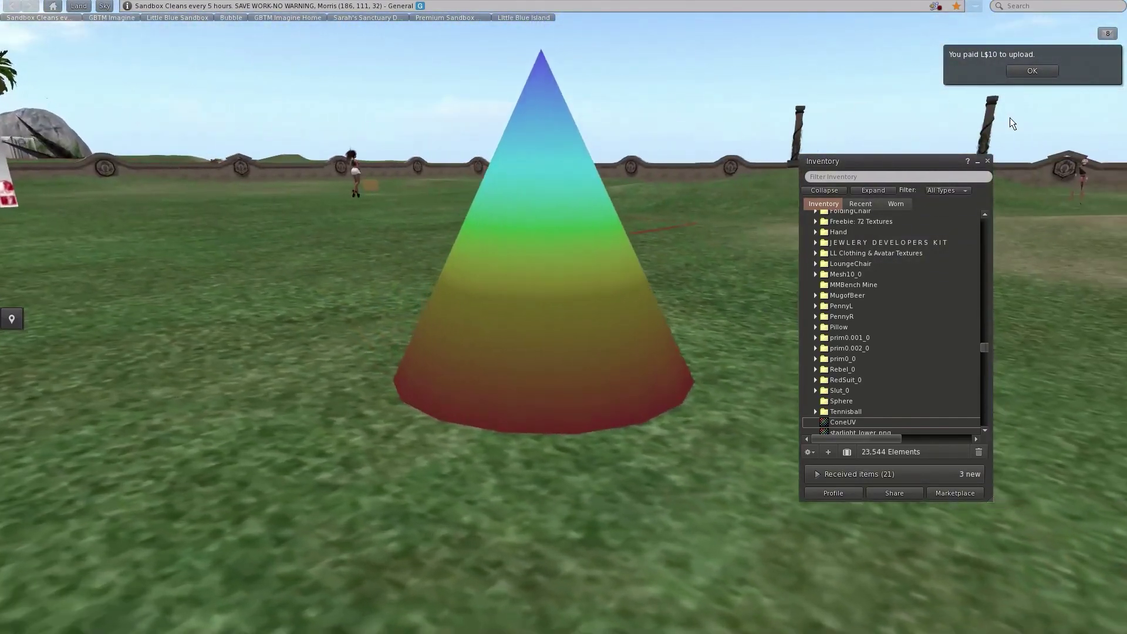
left_click(1033, 72)
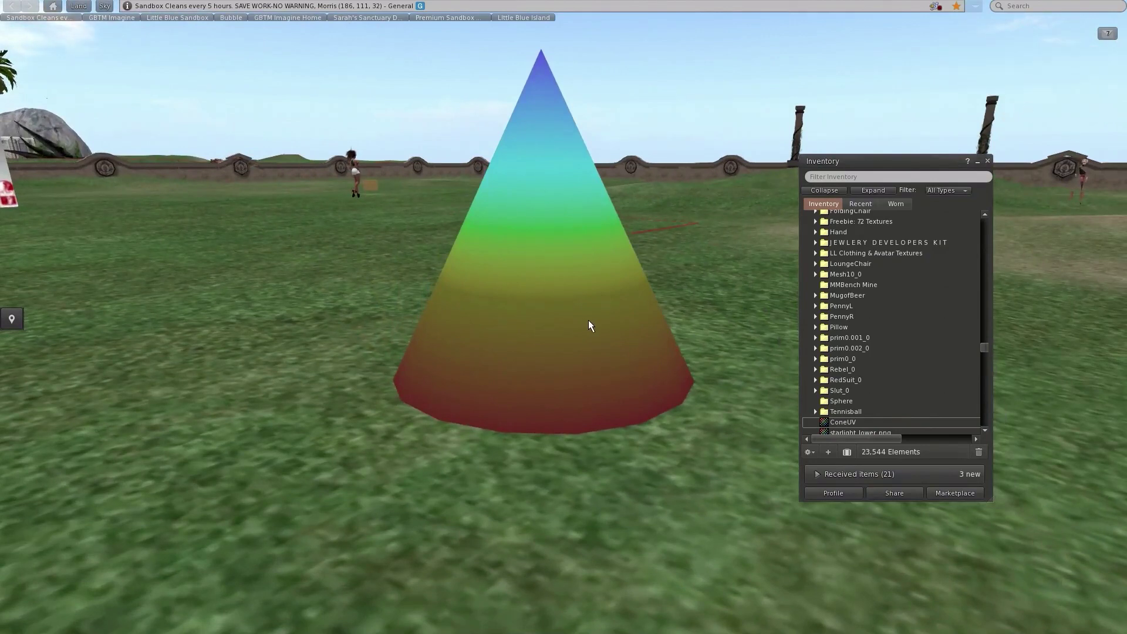
scroll(558, 322, "down", 2)
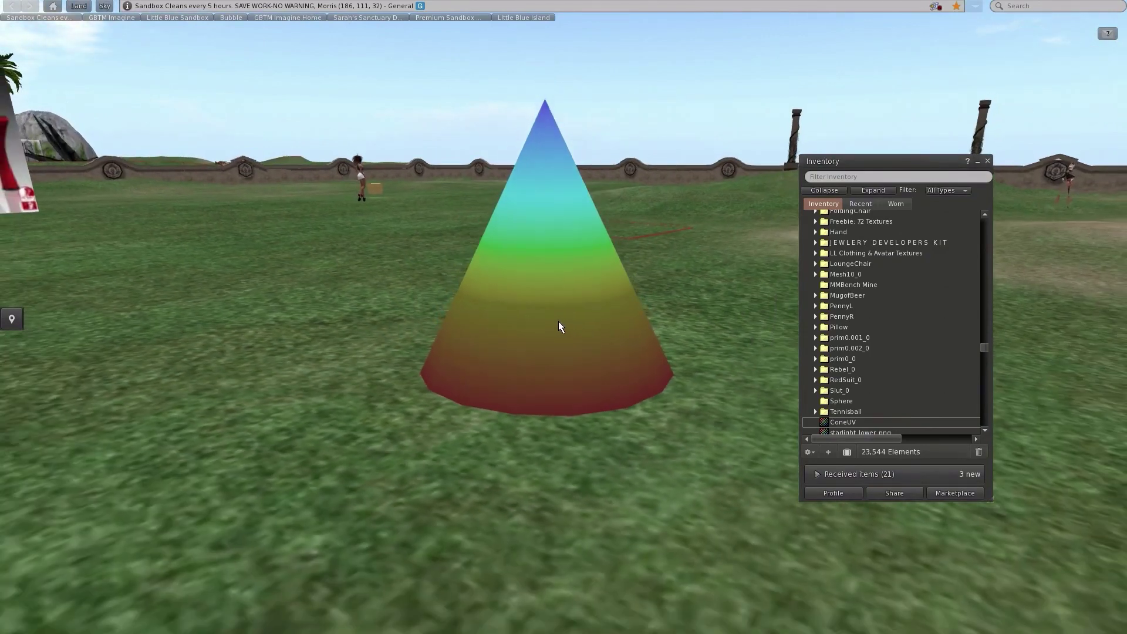
left_click_drag(558, 322, 563, 349, "alt")
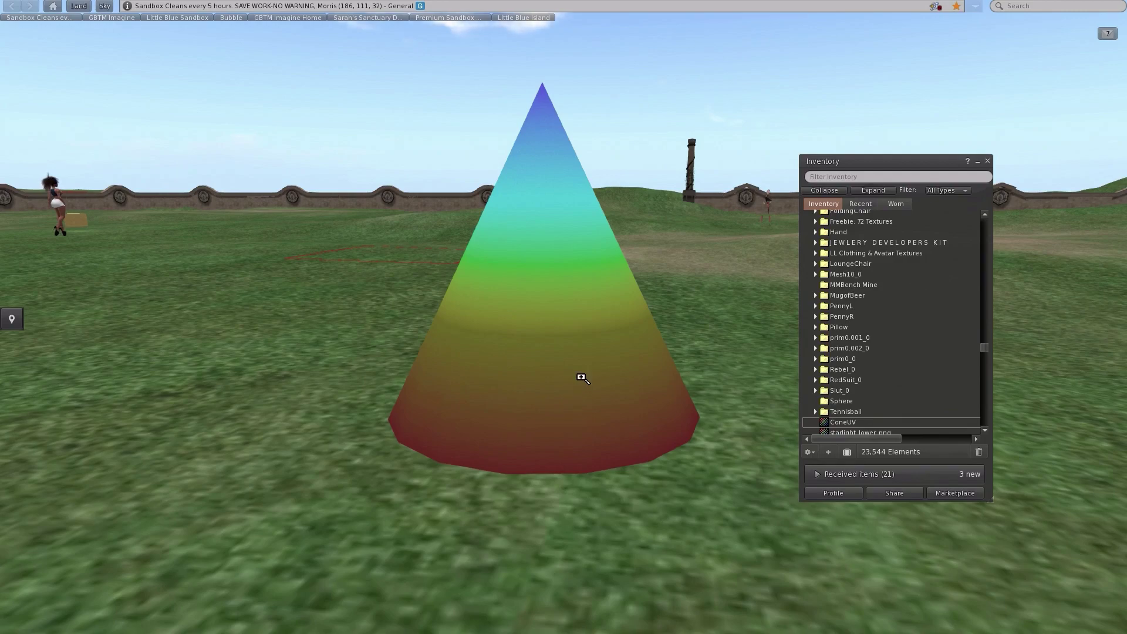
left_click_drag(578, 377, 622, 372, "alt")
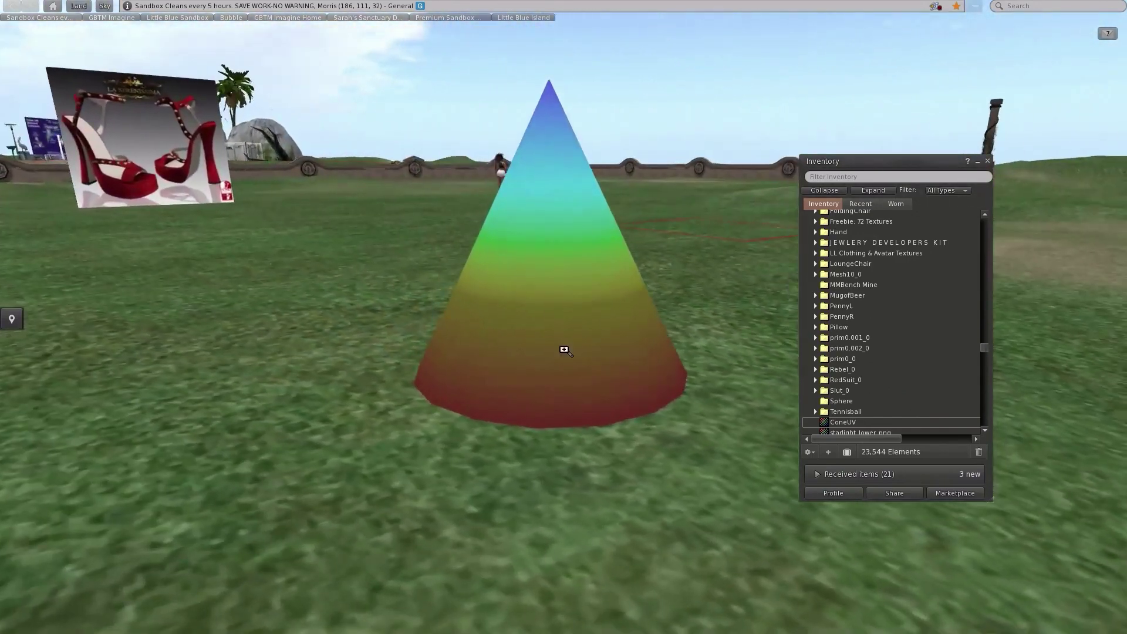
left_click_drag(576, 289, 565, 355, "alt")
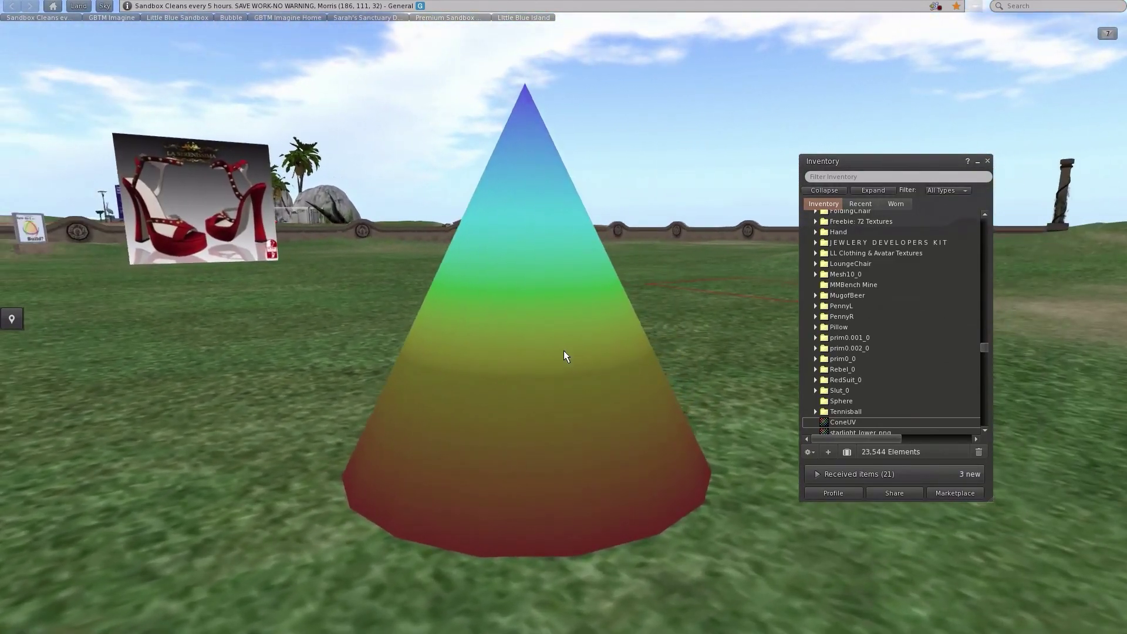